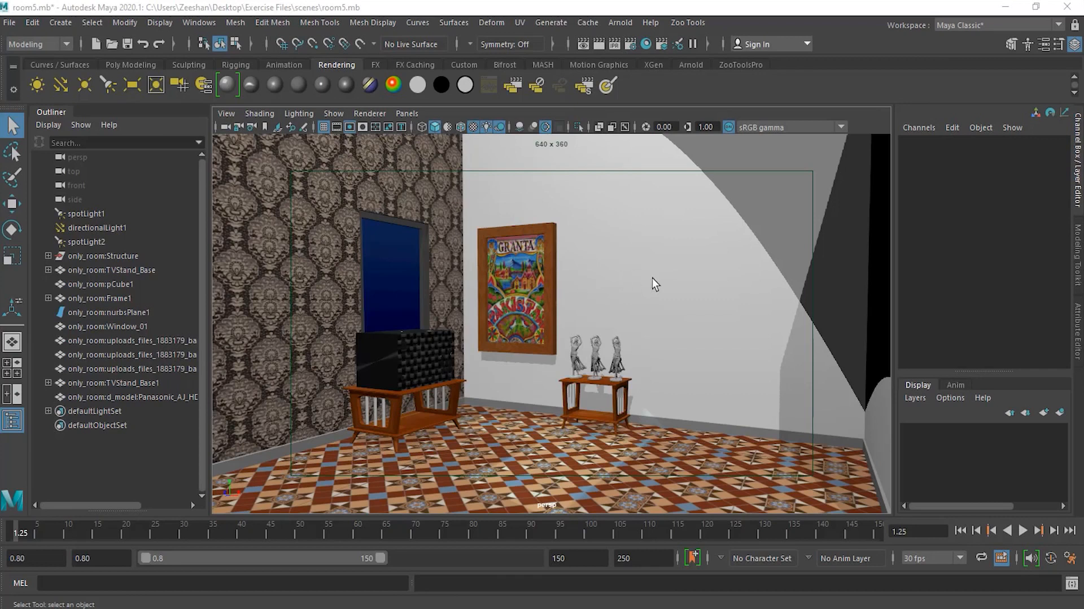
Step: Select the spot light above the room and display its attributes
right_click_drag(699, 266, 503, 258, "alt")
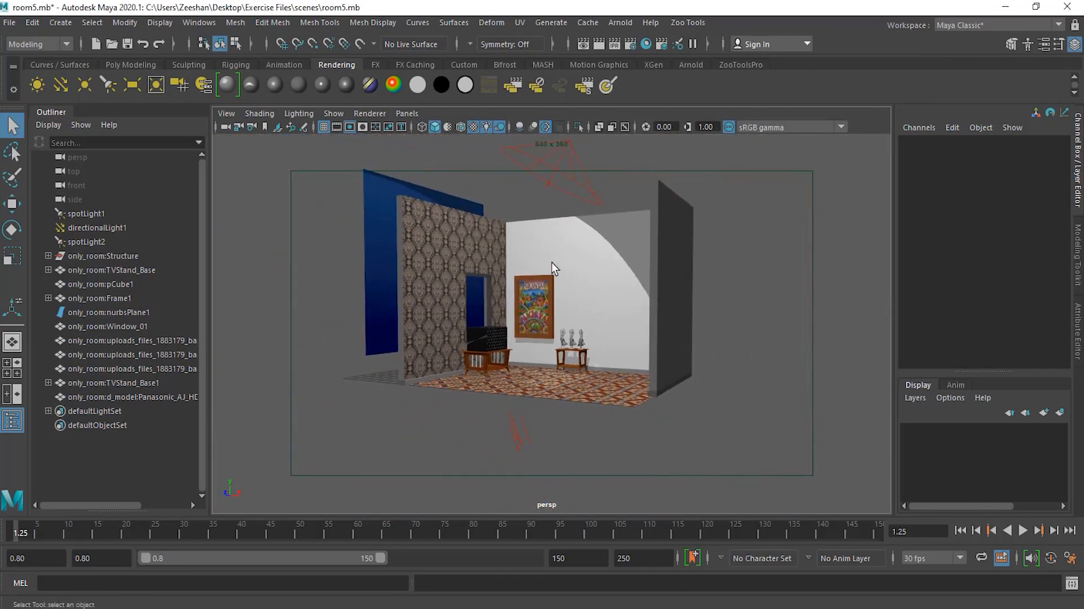
right_click_drag(557, 311, 601, 296, "alt")
left_click_drag(600, 296, 593, 307, "alt")
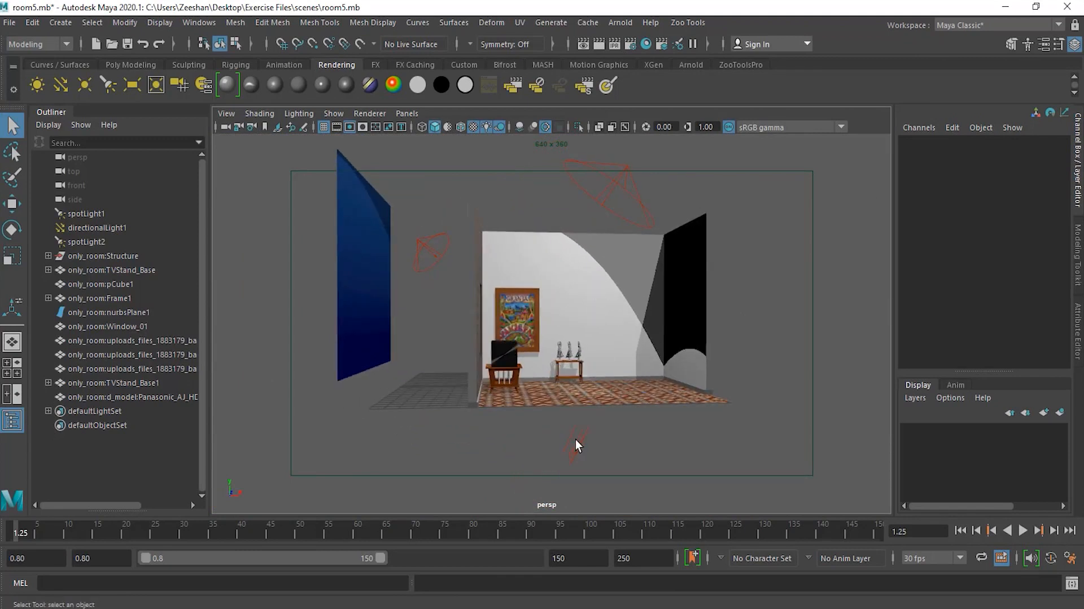
left_click_drag(502, 273, 600, 347, "alt")
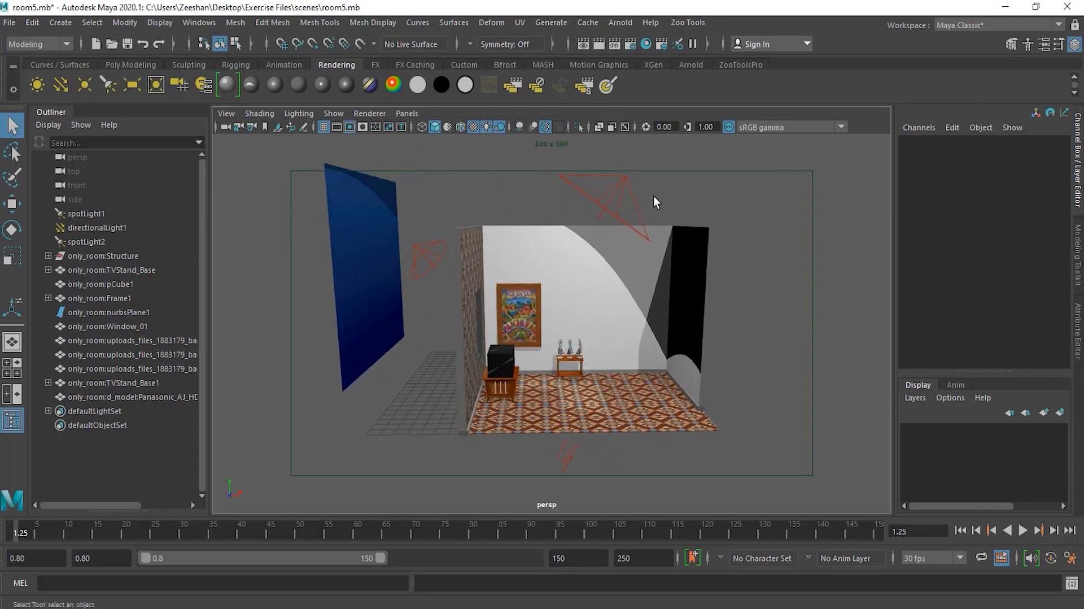
left_click(618, 194)
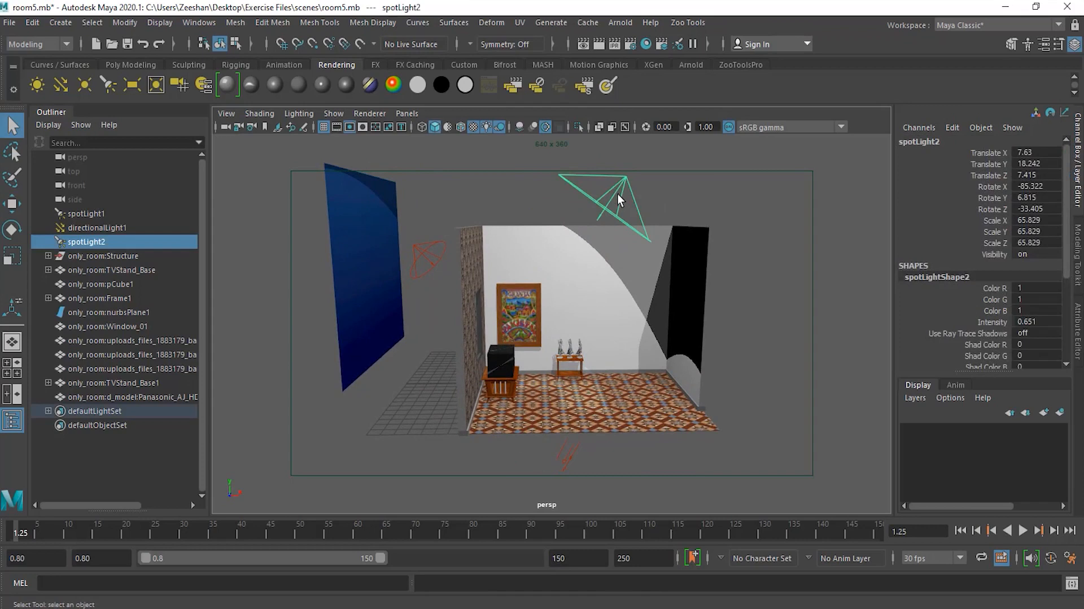
left_click(1078, 326)
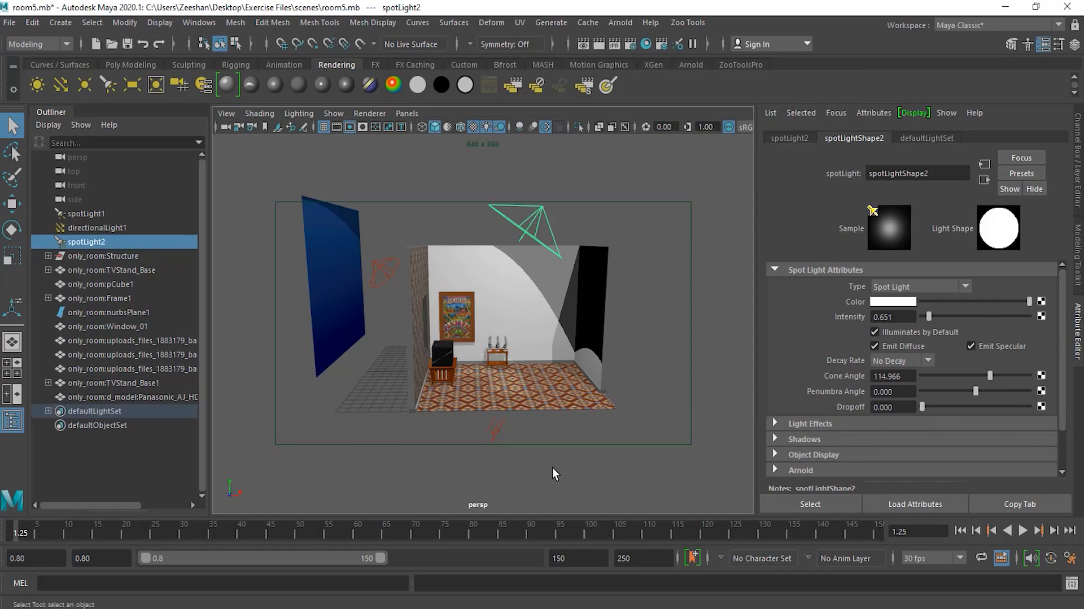
Step: Open the Light Editor and narrow its window so that part of the room scene stays in view
left_click(195, 19)
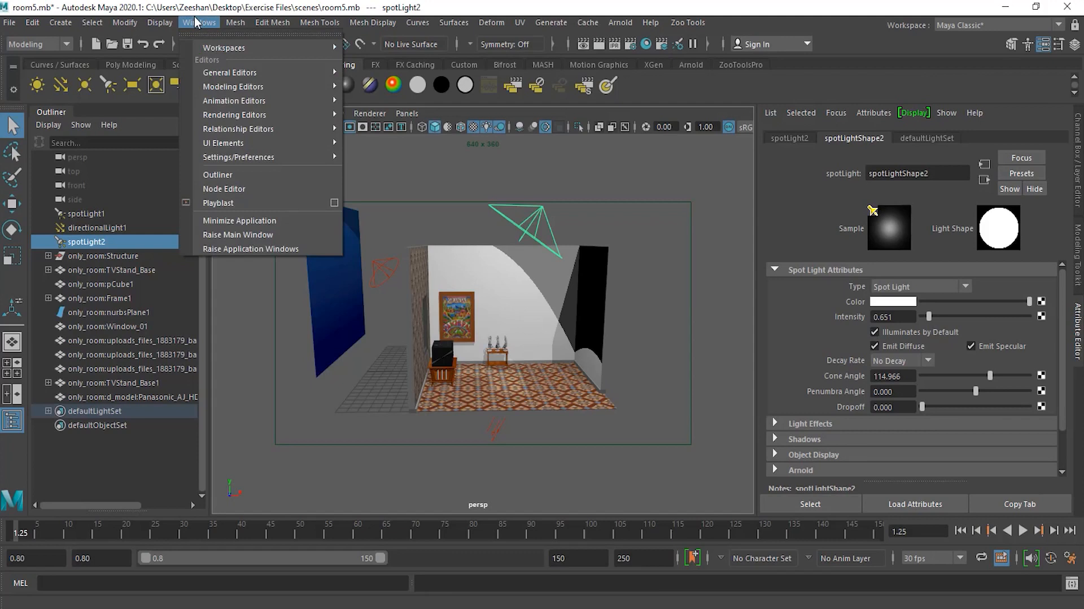
mouse_move(267, 114)
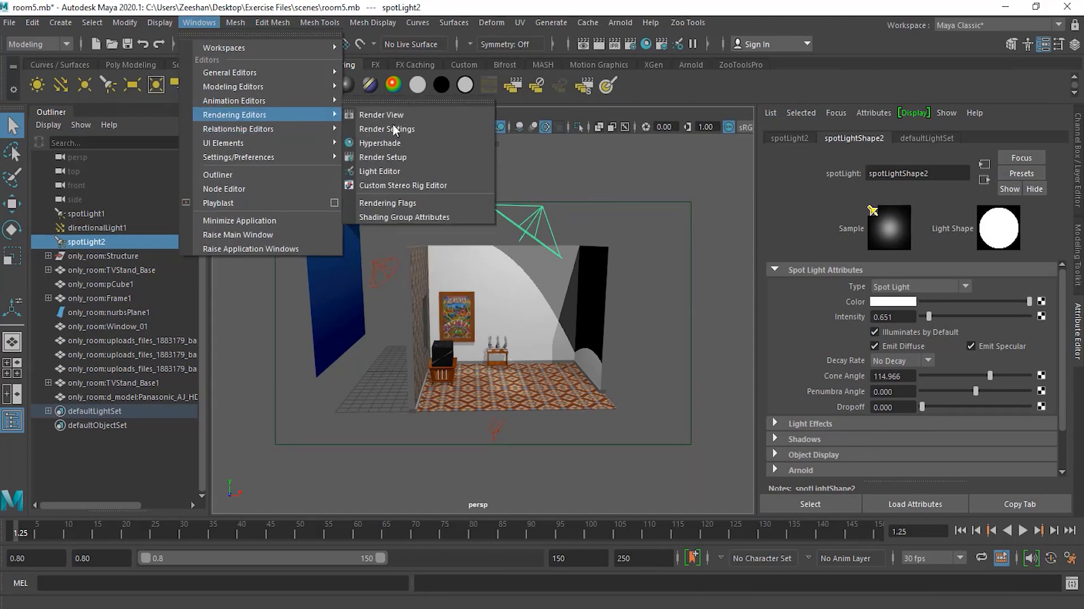
left_click(440, 171)
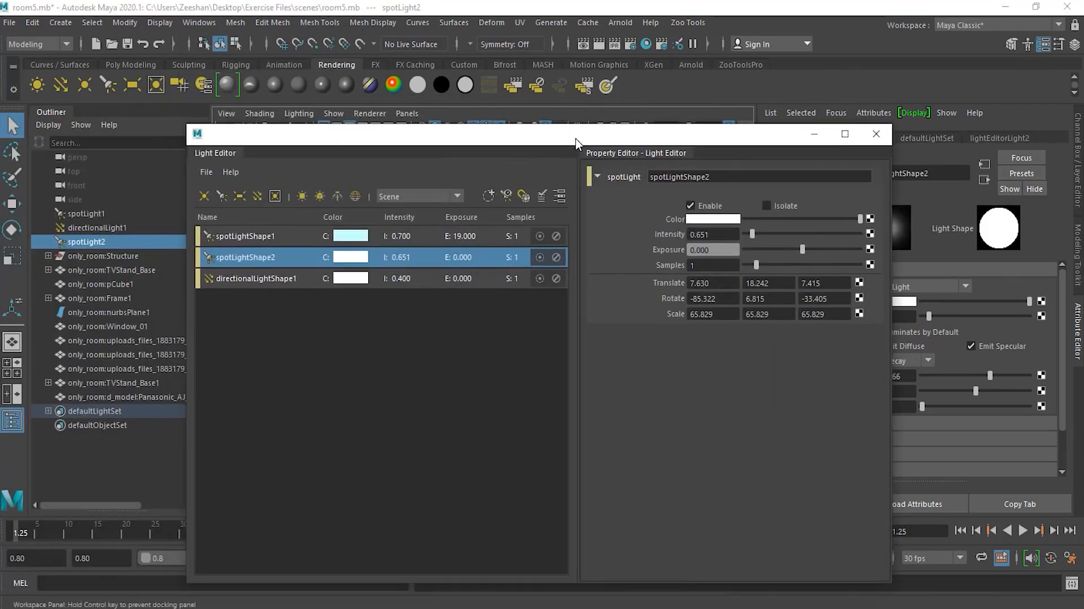
left_click_drag(582, 146, 712, 136)
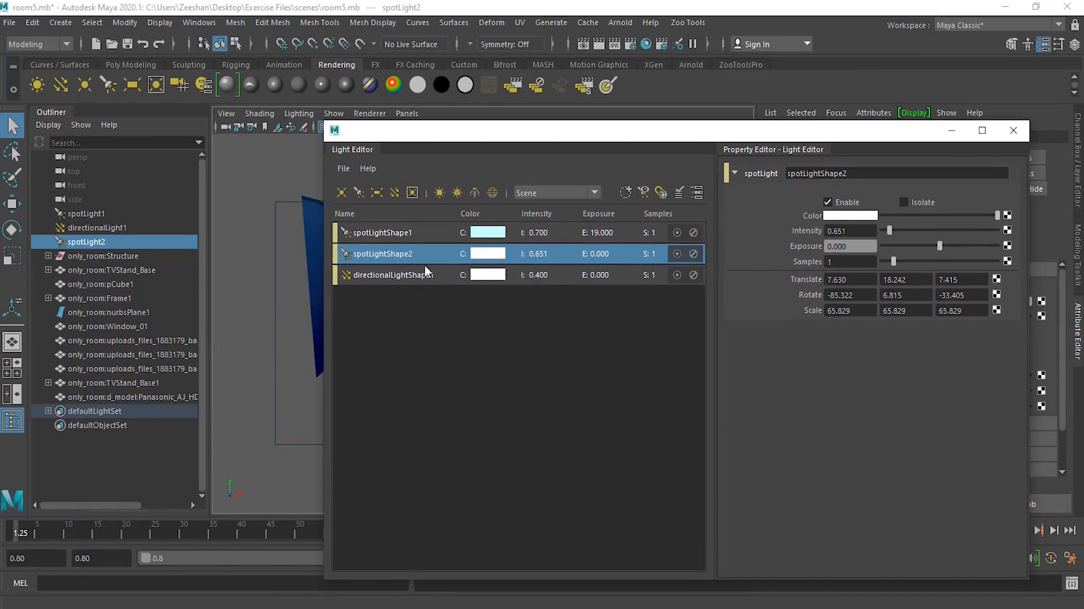
left_click_drag(527, 135, 550, 127)
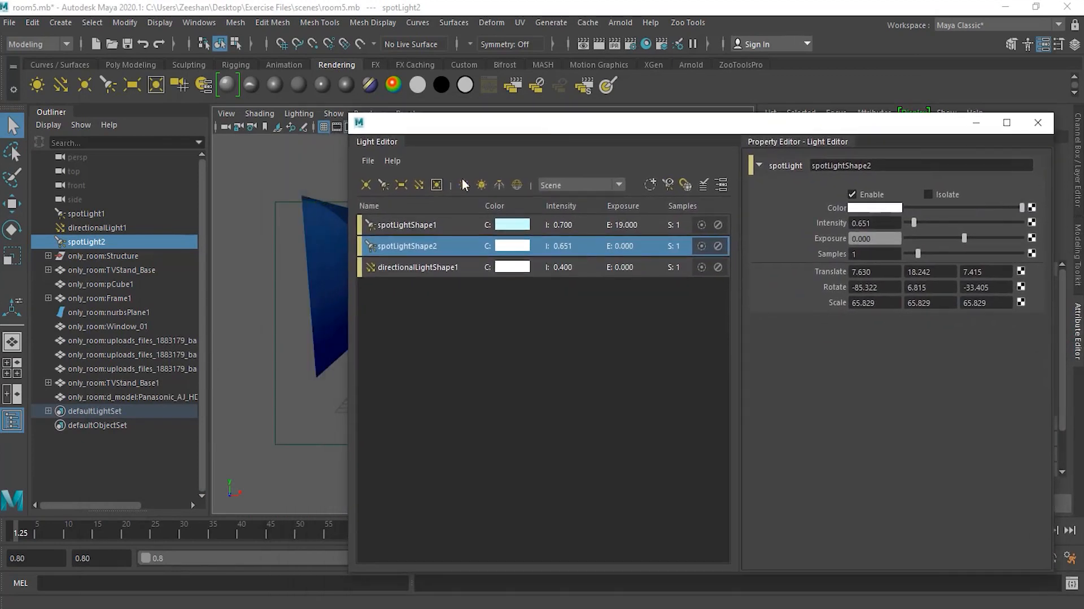
left_click_drag(343, 362, 425, 361)
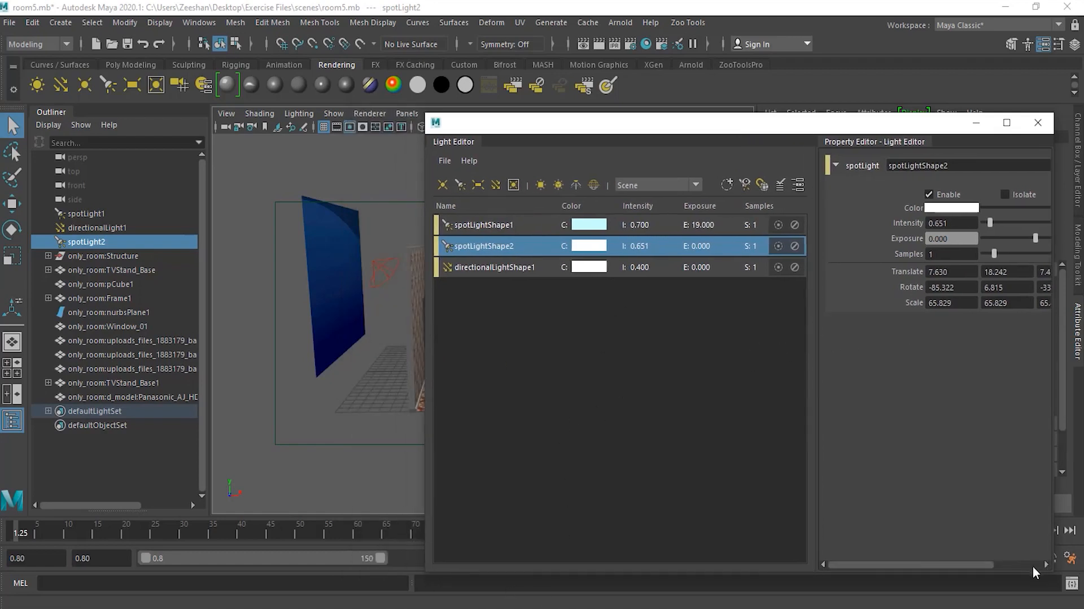
left_click_drag(984, 565, 1031, 562)
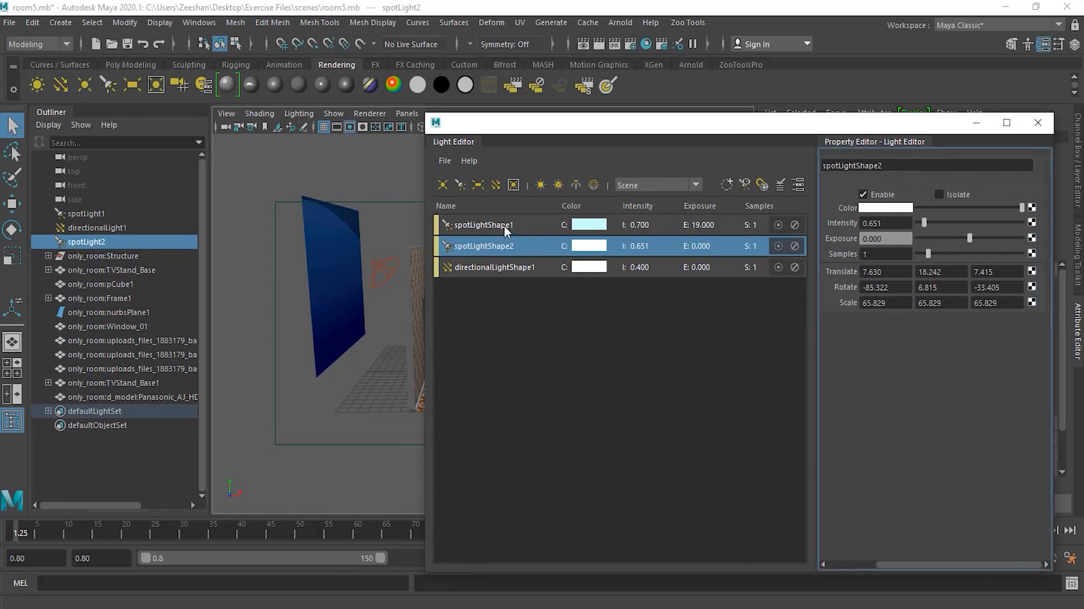
Step: Switch to the four-view layout, hide the Attribute Editor, and place the floating Light Editor beside the perspective view showing the whole room
left_click(15, 376)
left_click_drag(852, 130, 634, 224)
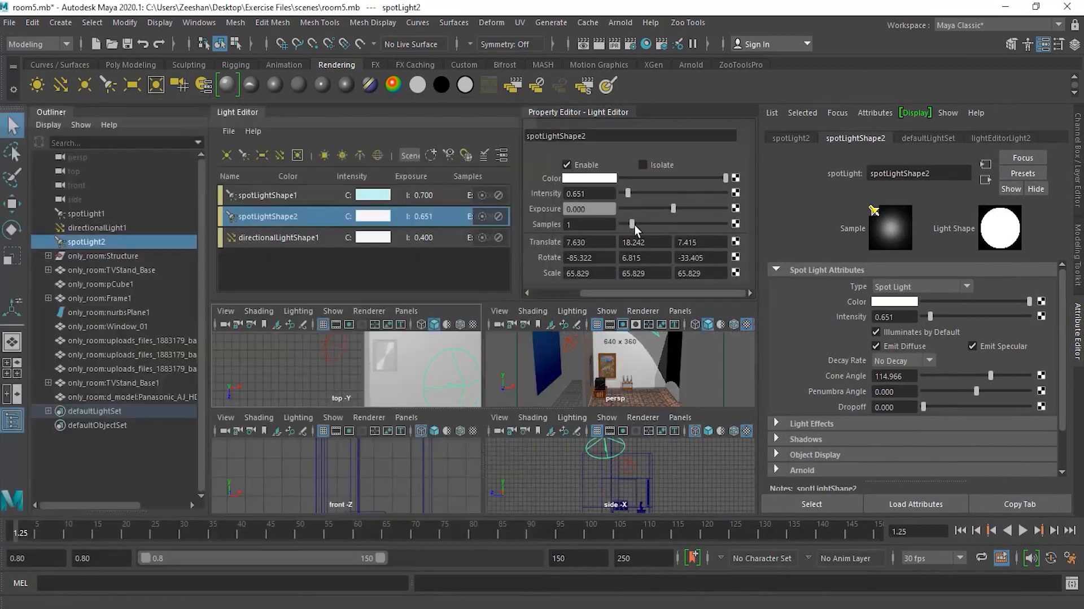
left_click_drag(235, 111, 253, 177)
left_click_drag(254, 114, 389, 127)
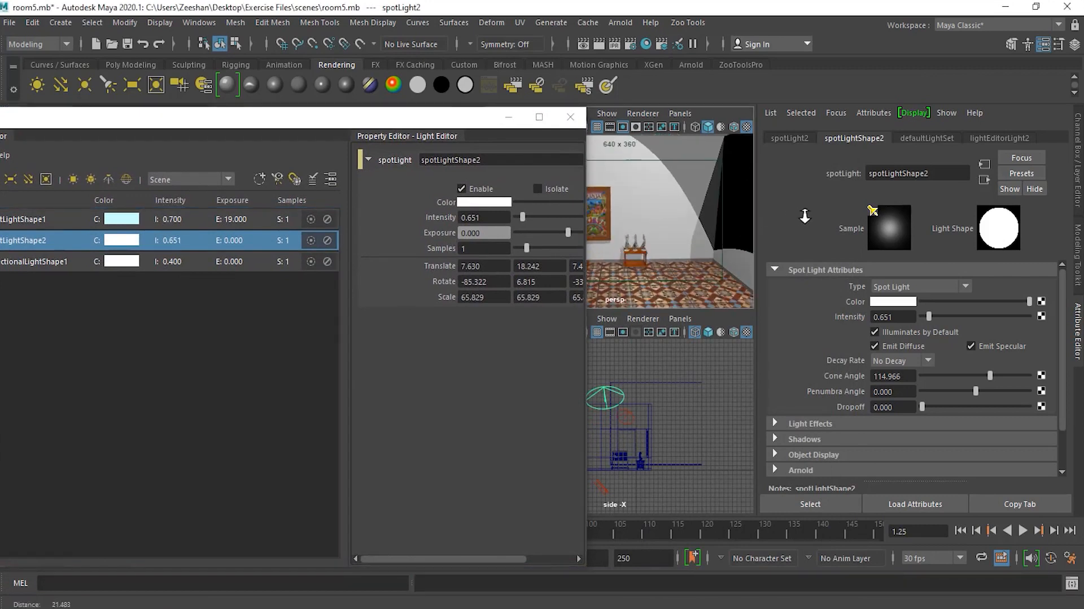
left_click(1078, 348)
left_click_drag(377, 124, 461, 102)
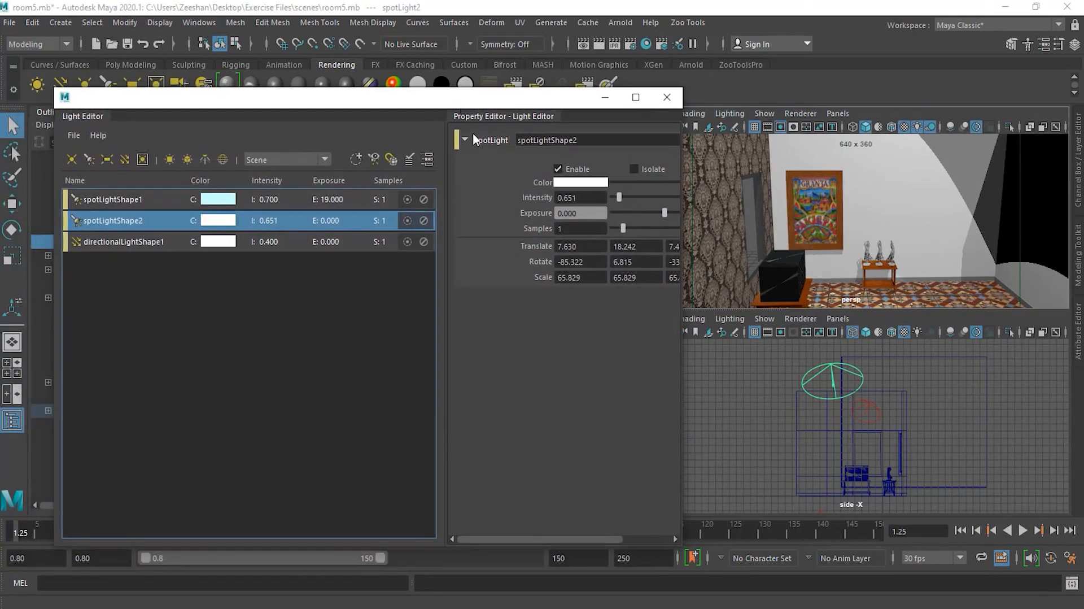
right_click_drag(824, 246, 736, 232, "alt")
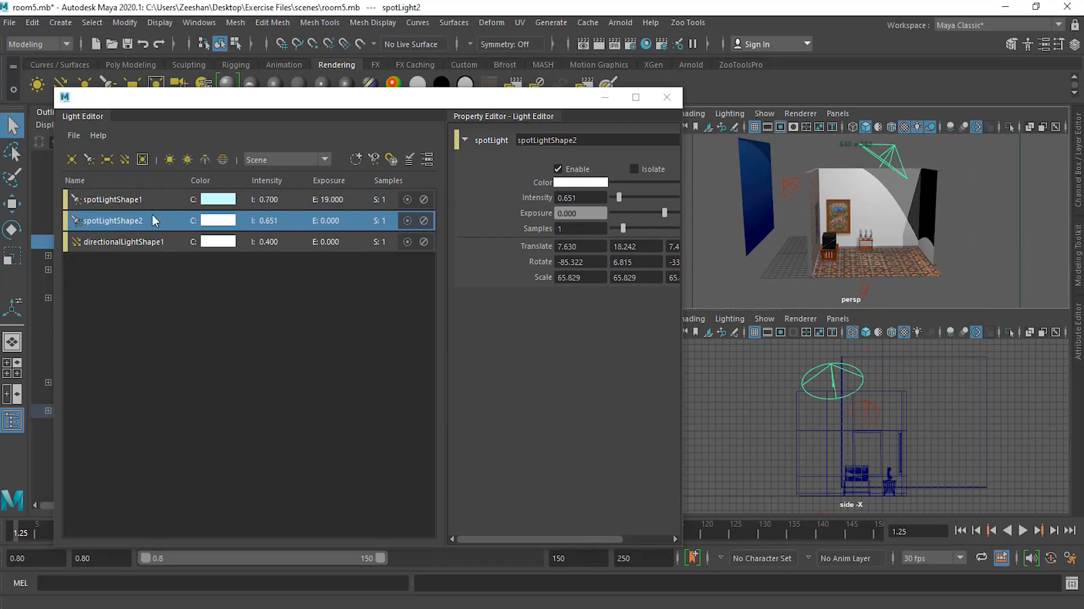
Step: Select the two spot lights and the directional light one by one in the Light Editor to identify each in the scene
left_click(149, 199)
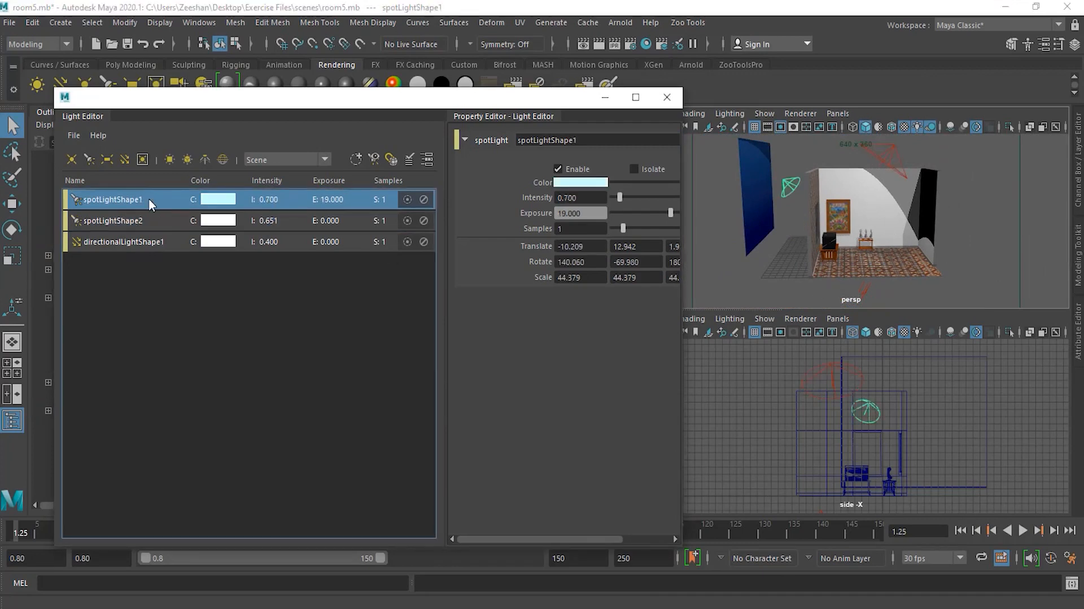
left_click(148, 218)
left_click(145, 239)
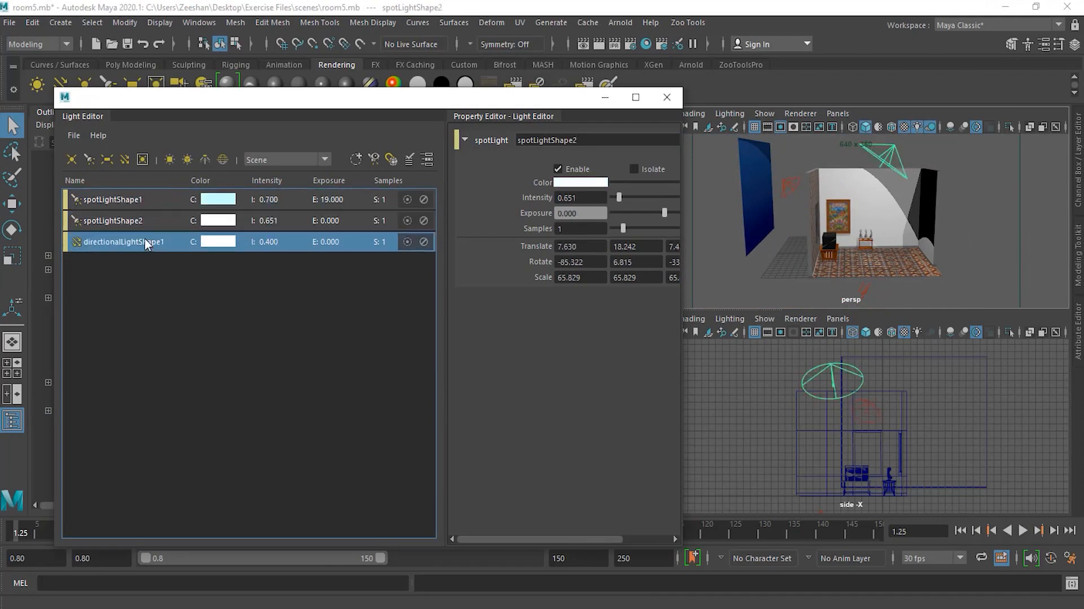
left_click(145, 204)
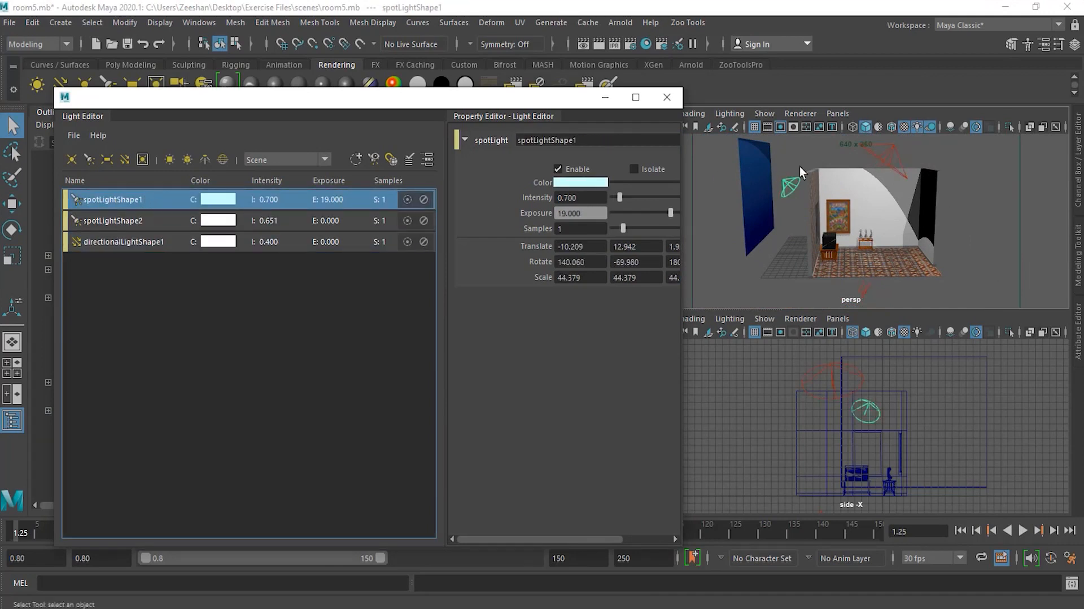
left_click(142, 221)
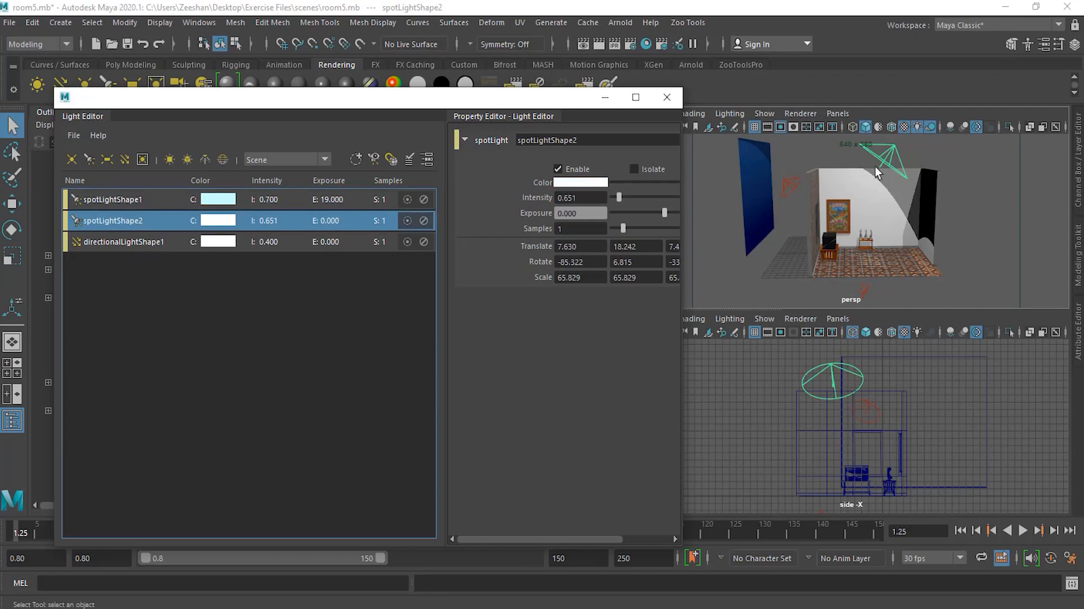
left_click(152, 249)
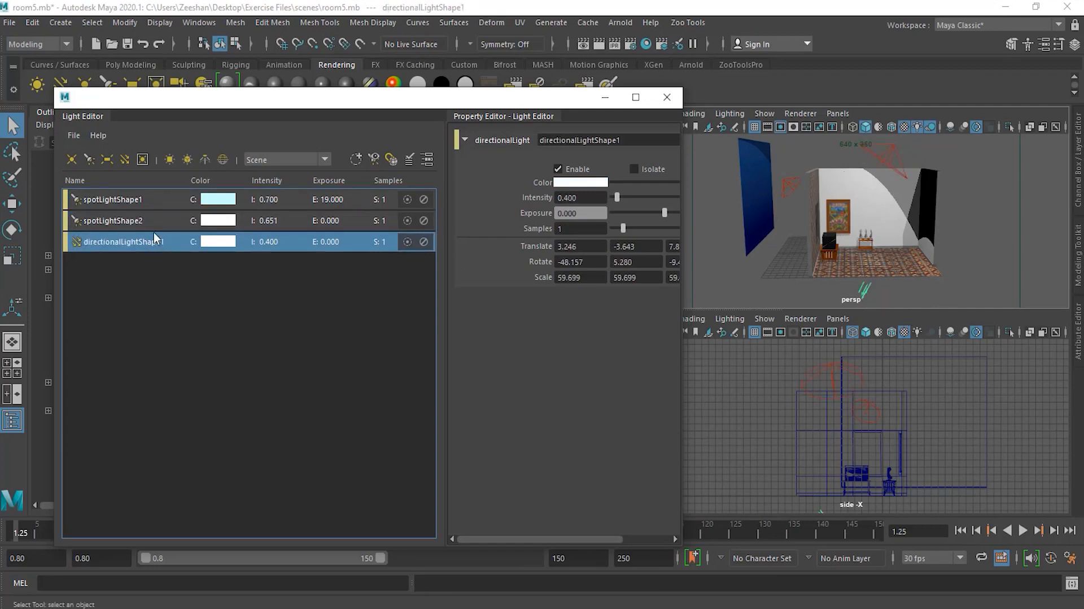
Step: Set the intensity of spotLightShape1 to 4.305 in the Light Editor
left_click(145, 199)
left_click_drag(571, 539, 598, 534)
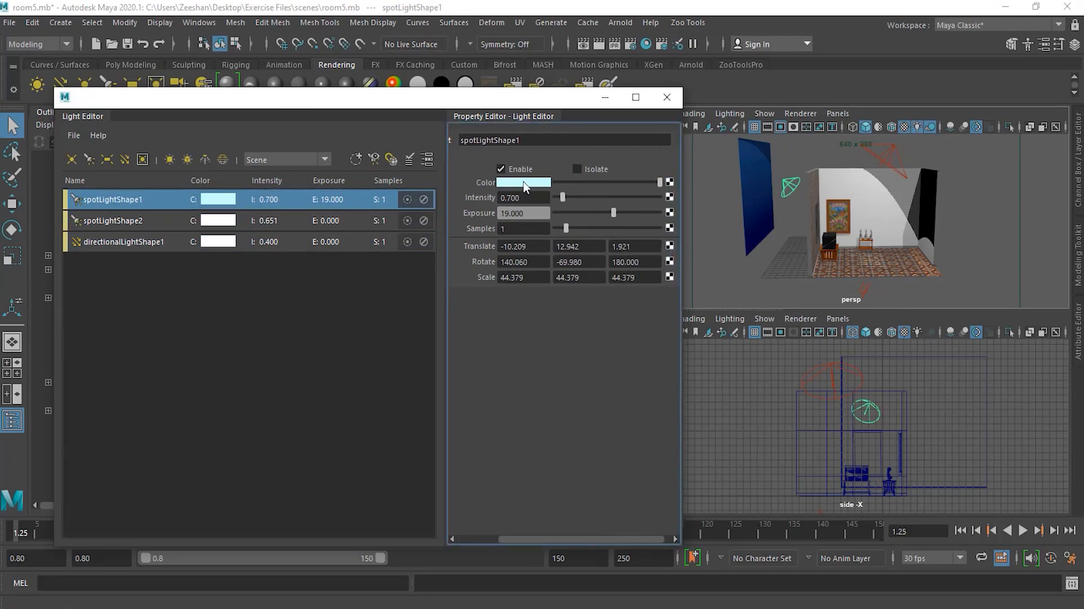
left_click_drag(562, 197, 600, 197)
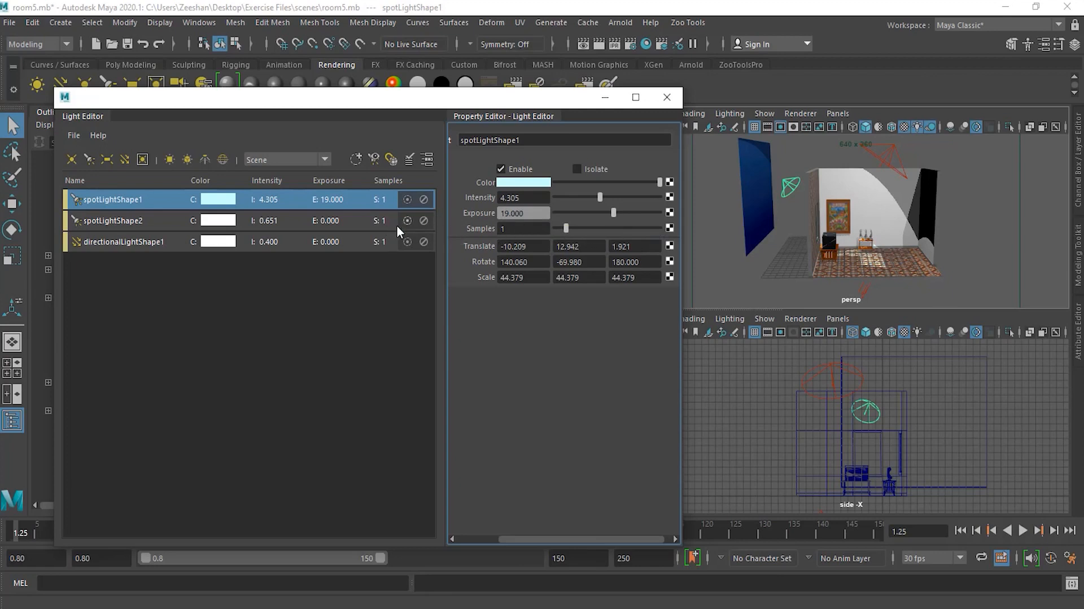
Step: Try blue tones for the color of spotLightShape2, and settle on the pale cream swatch from the color history
left_click(151, 223)
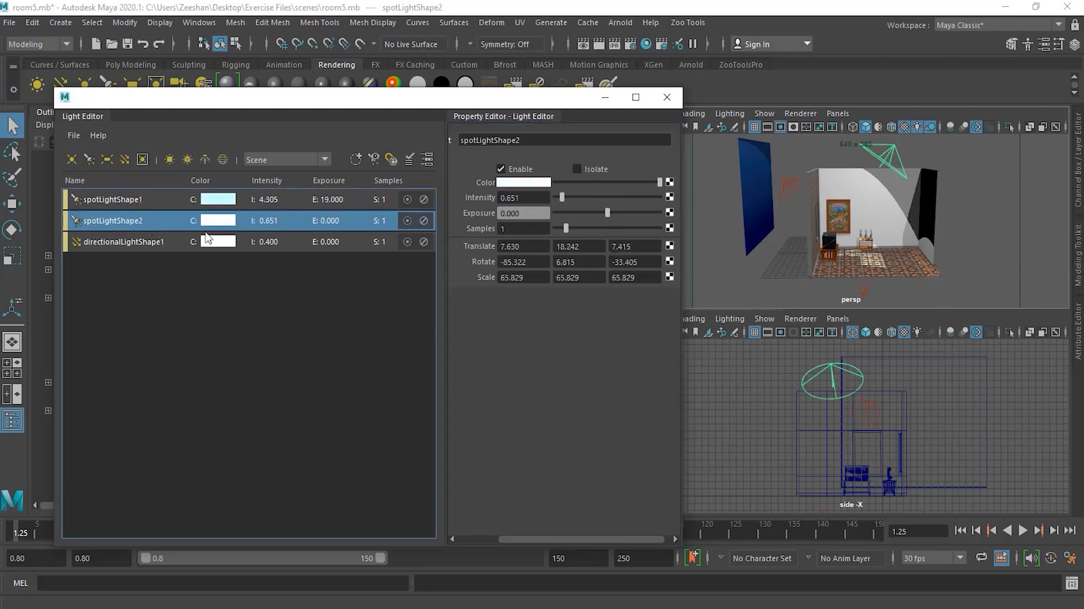
left_click(540, 182)
left_click(526, 184)
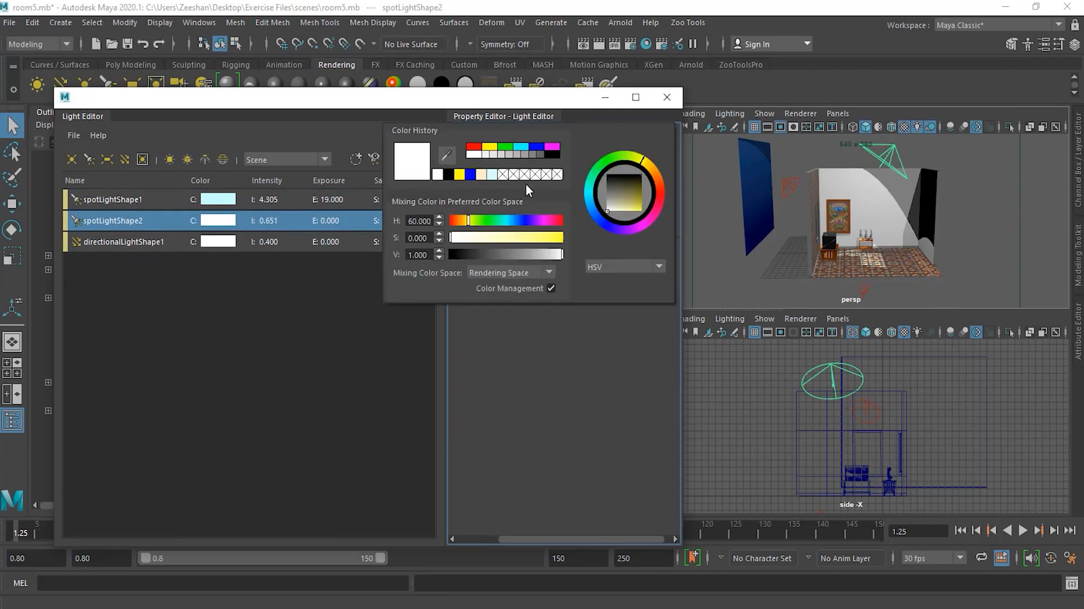
left_click(509, 219)
left_click(558, 237)
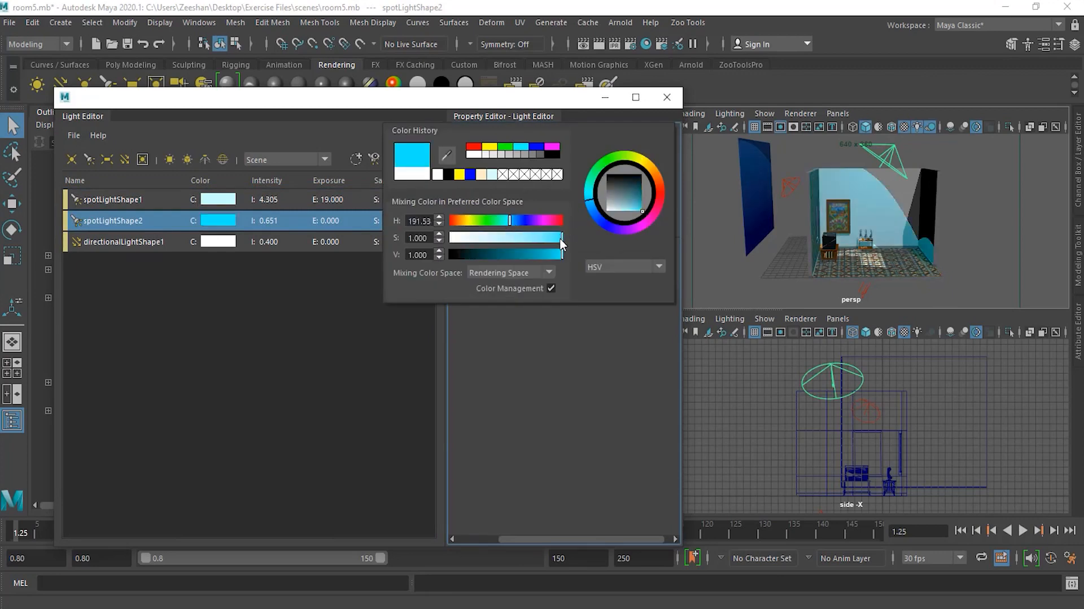
left_click_drag(562, 244, 536, 255)
left_click(545, 254)
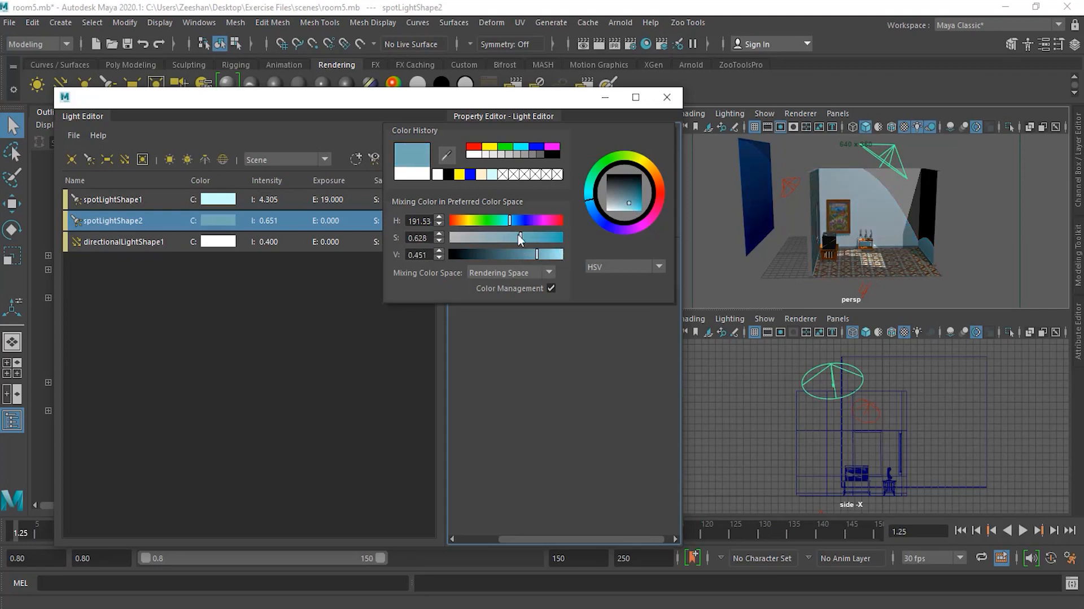
left_click(483, 174)
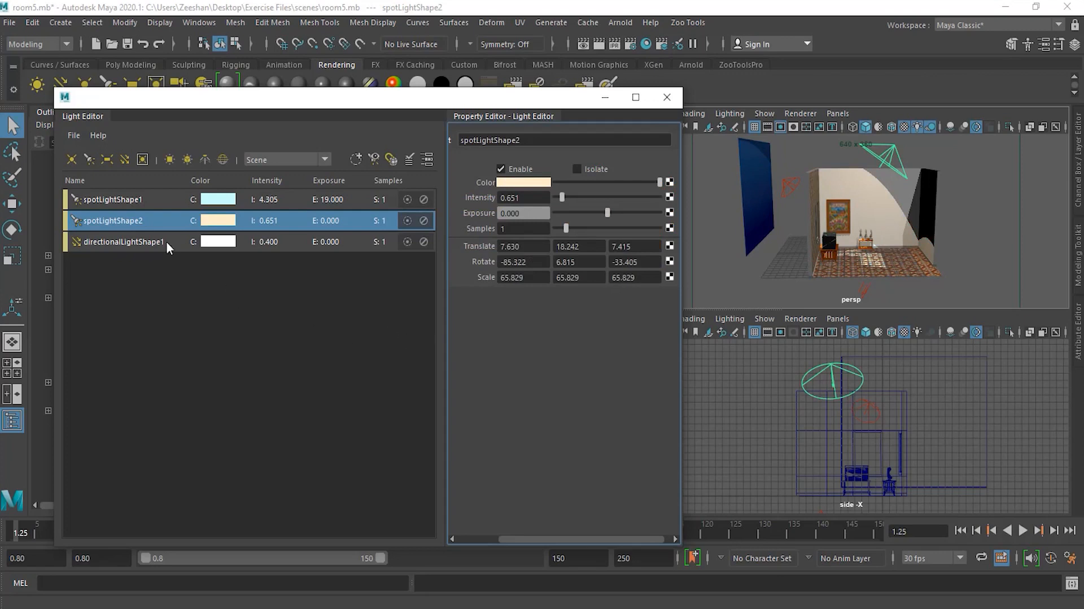
Step: Set the intensity of directionalLightShape1 to 0.464 and its X rotation to -90
left_click(144, 239)
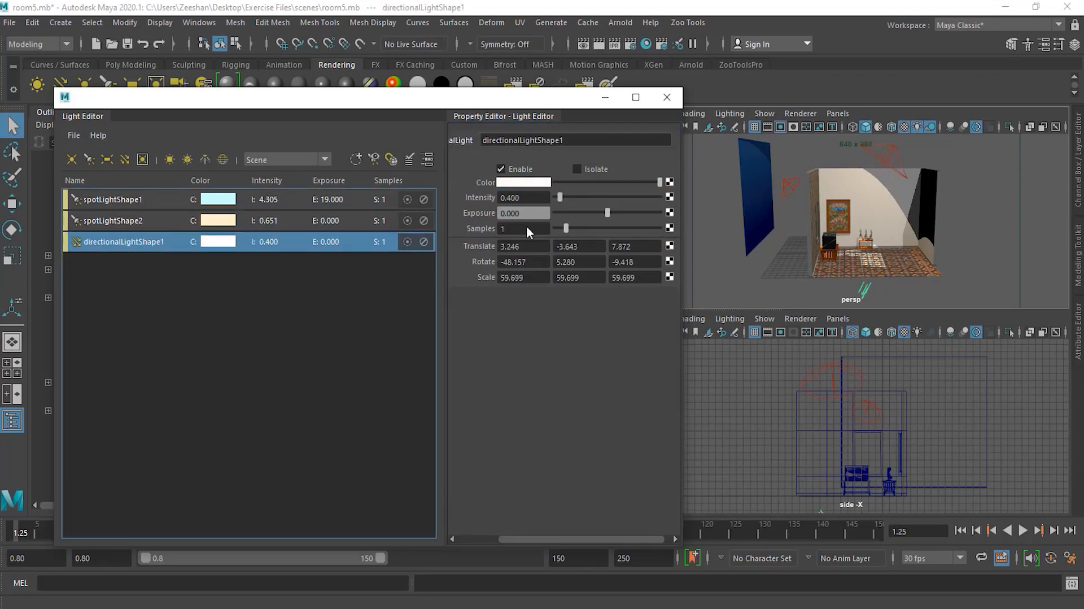
mouse_move(560, 195)
left_mouse_down()
mouse_move(598, 195)
mouse_move(561, 198)
left_mouse_up()
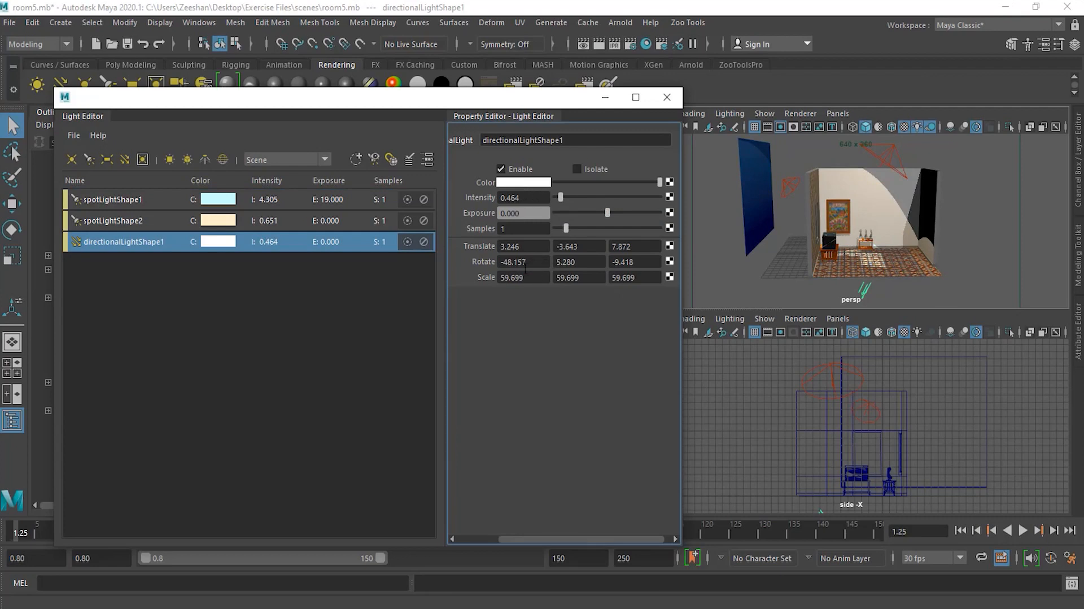
left_click_drag(541, 264, 459, 263)
type("90")
key("Return")
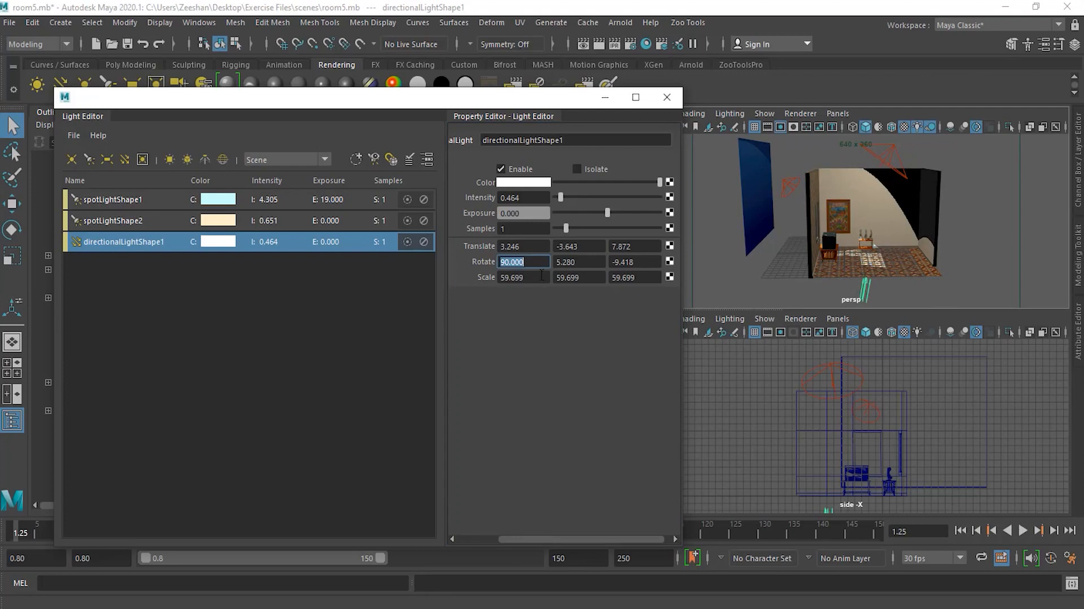
type("-90")
key("Return")
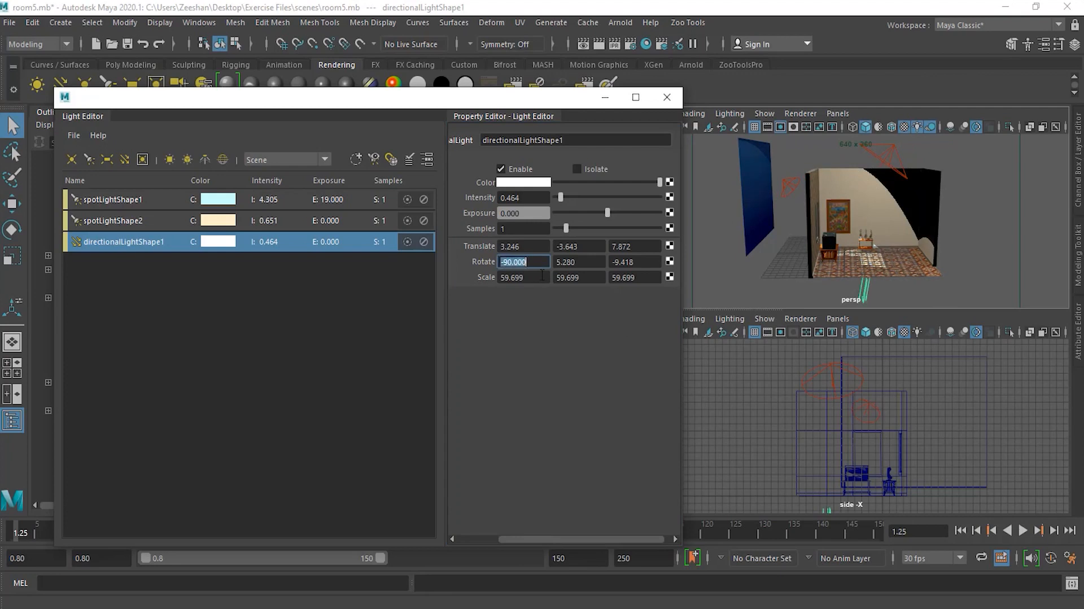
Step: Set the Y rotation of directionalLightShape1 to 25 and its Z rotation to 50
key("Tab")
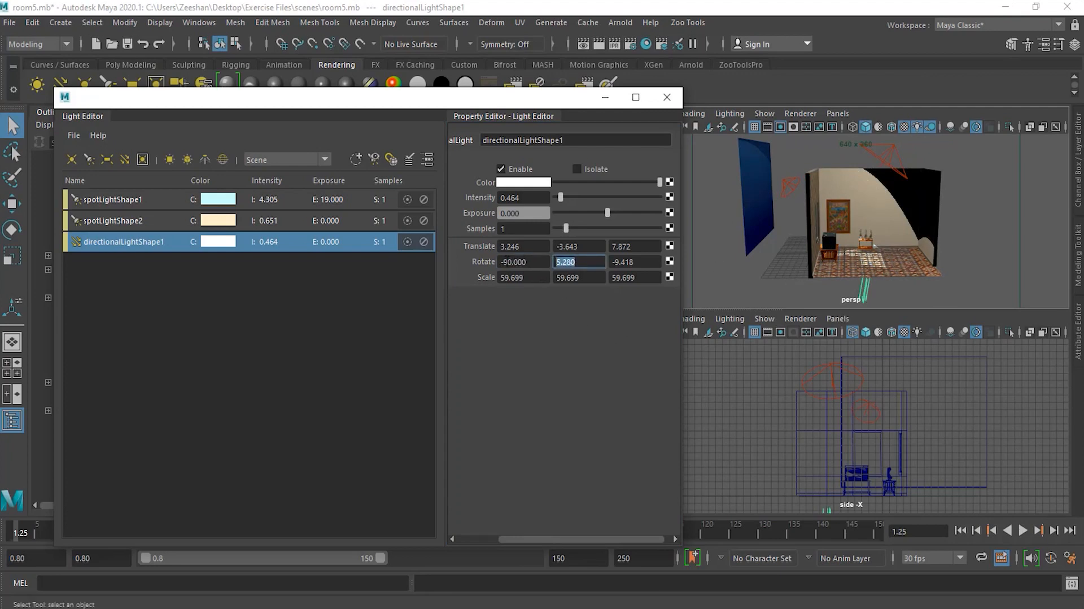
type("25")
key("Return")
left_click(650, 264)
type("50")
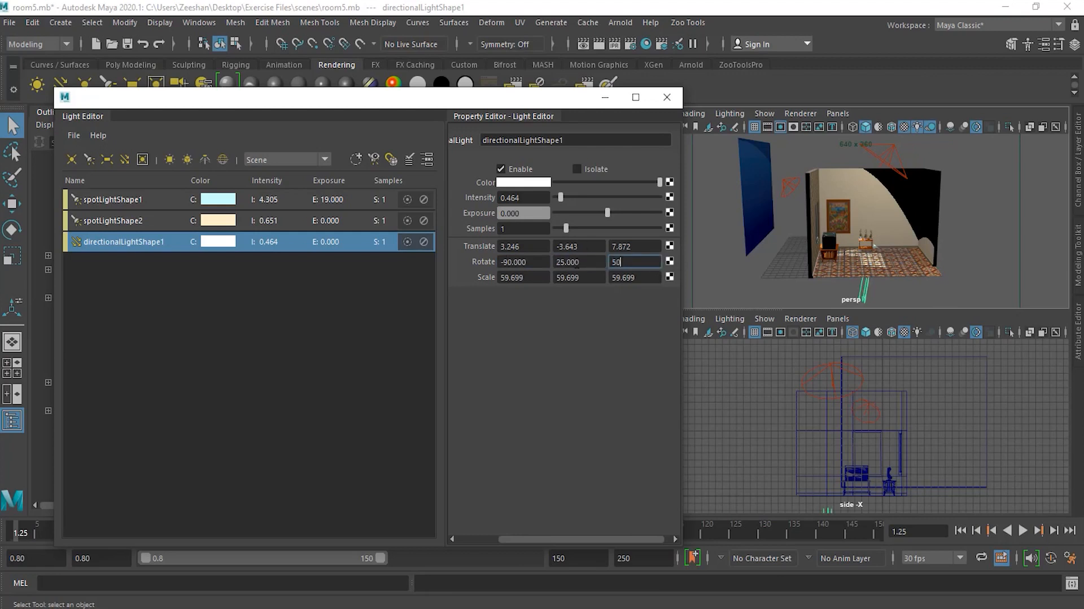
key("Return")
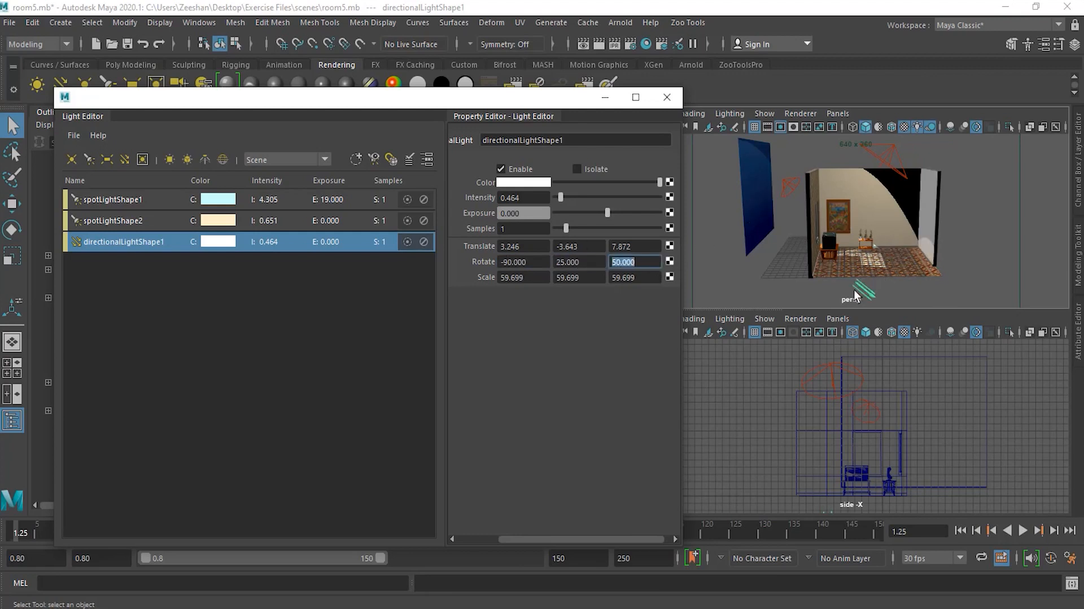
Step: Try an X translation of 50 for directionalLightShape1, and undo it
left_click(500, 247)
type("50")
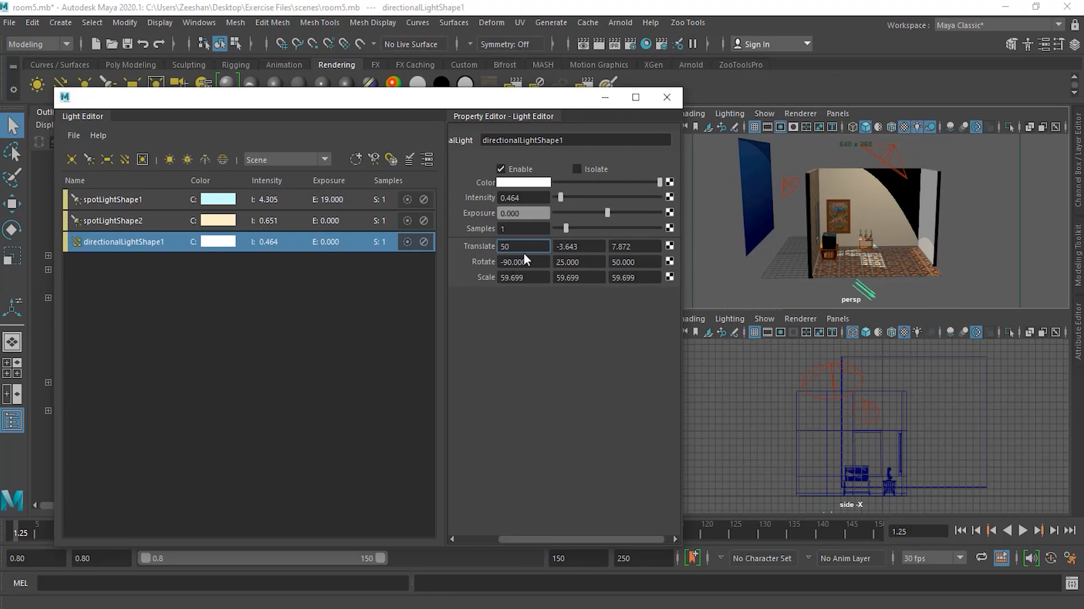
key("ctrl+z")
left_click(583, 262)
Step: Disable and re-enable spotLightShape2, and isolate it and end the isolation to compare the lighting in the room
left_click(151, 224)
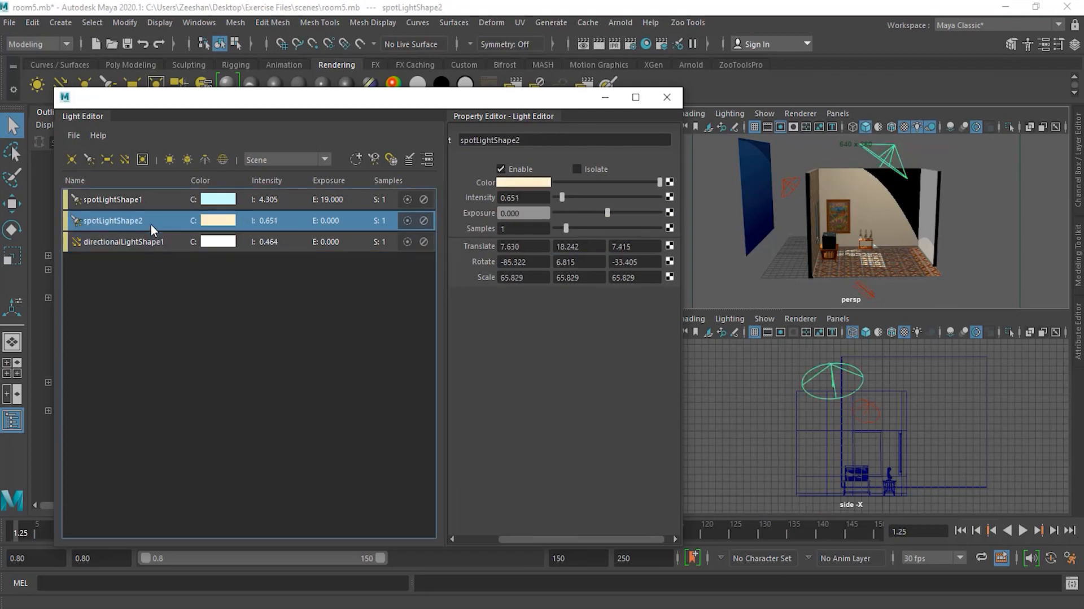
left_click(424, 220)
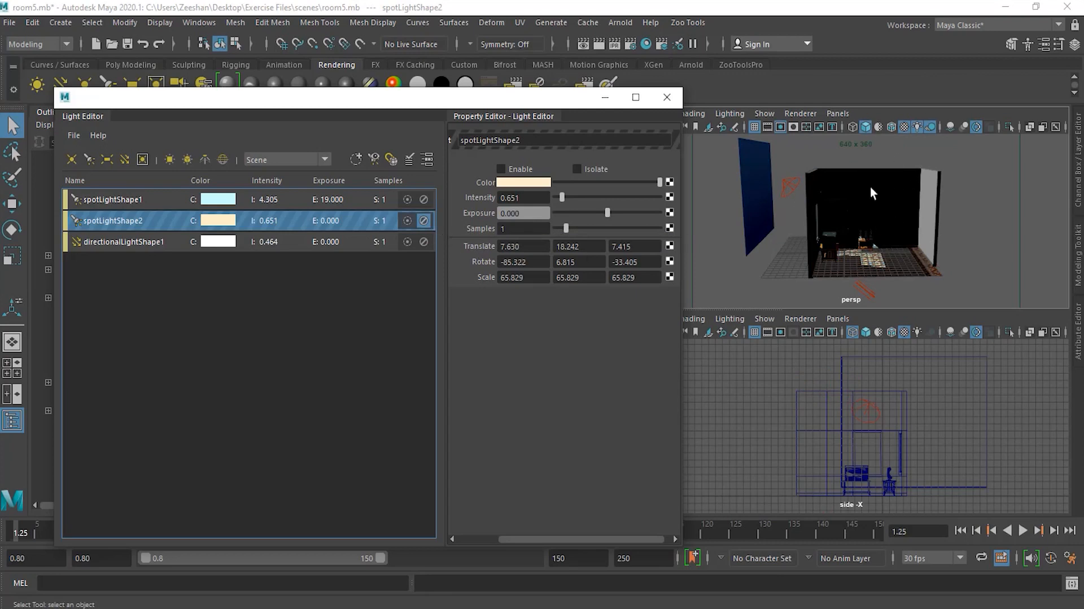
left_click(424, 220)
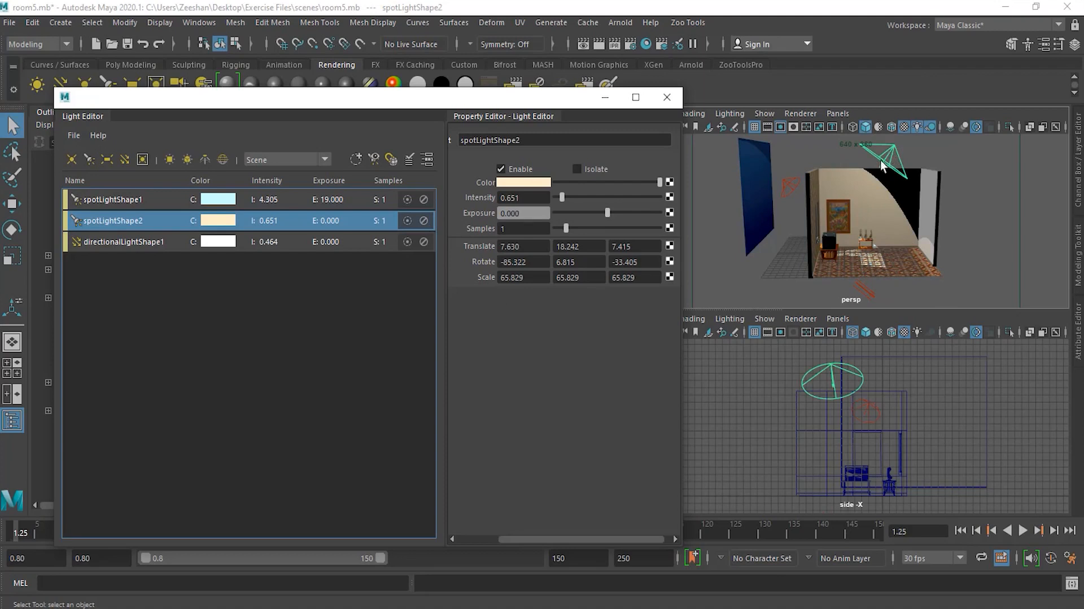
left_click(407, 220)
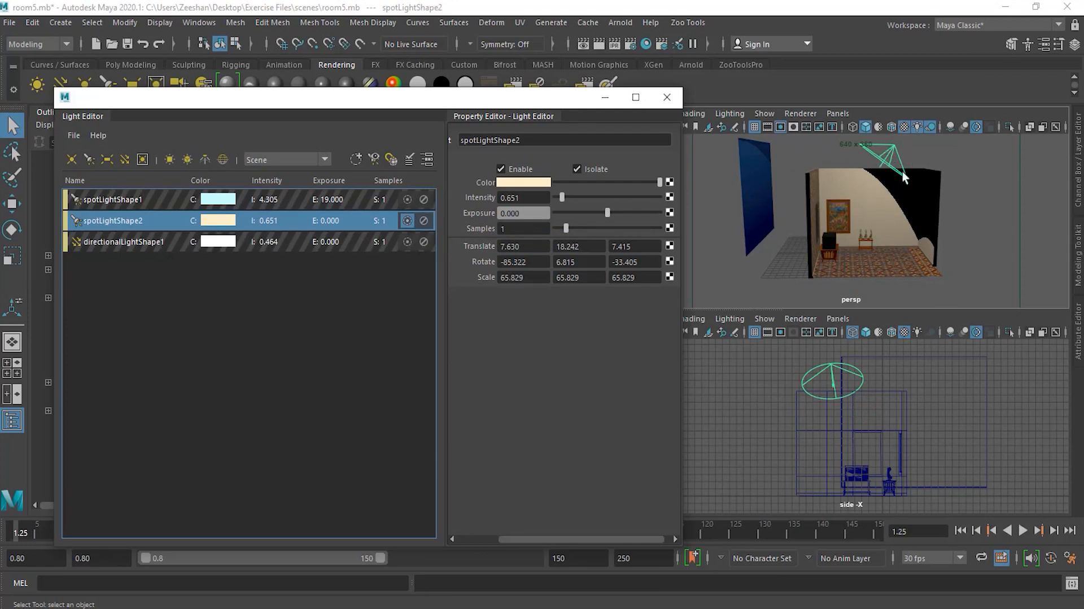
left_click(408, 221)
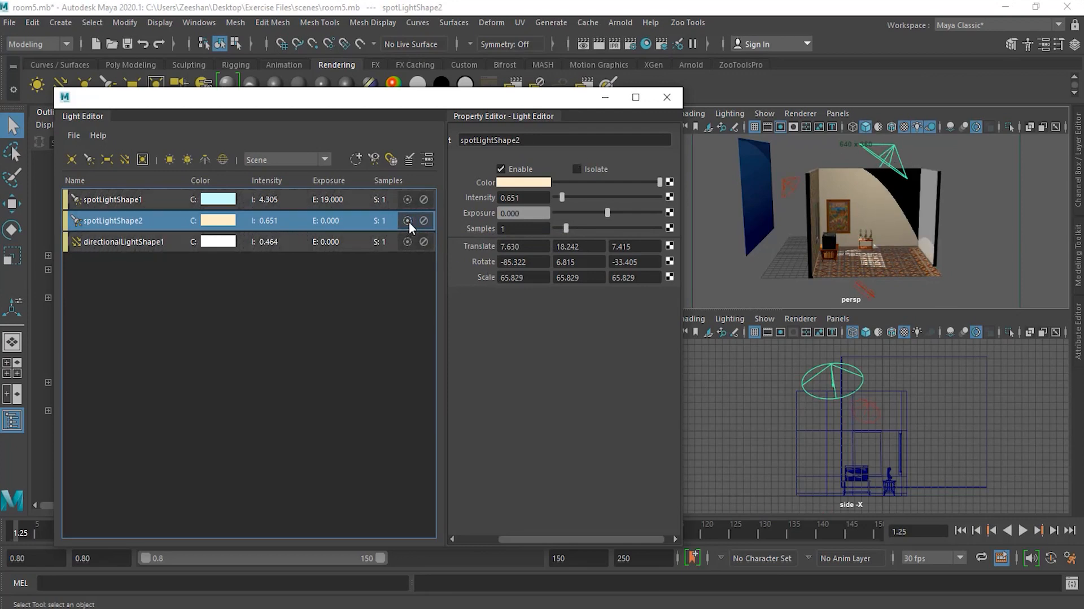
Step: Create a new light group with no lights selected and name it light_type
left_click(267, 290)
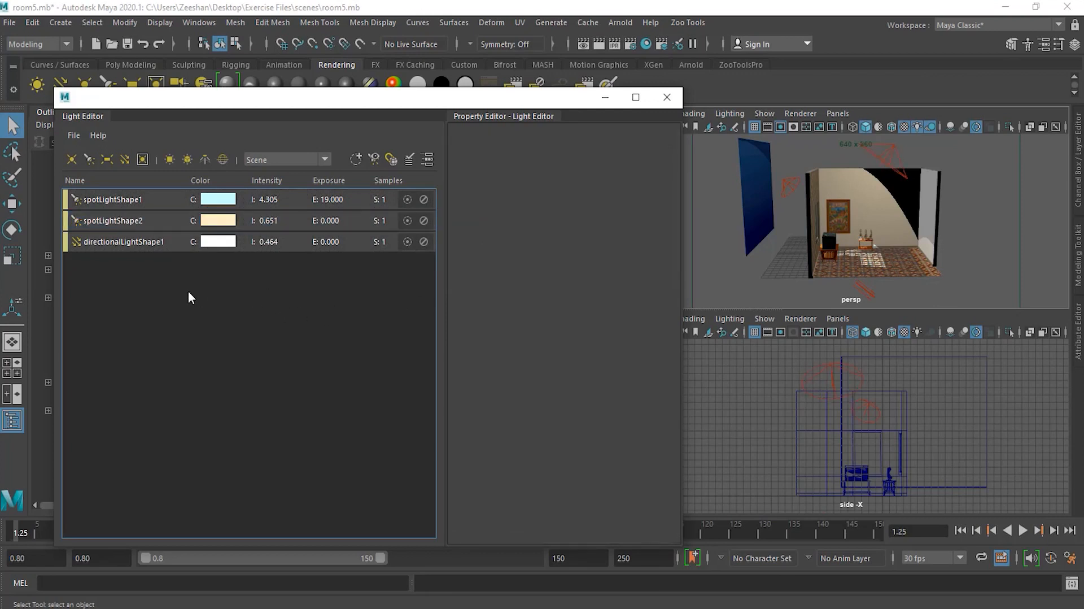
left_click(356, 159)
double_click(114, 262)
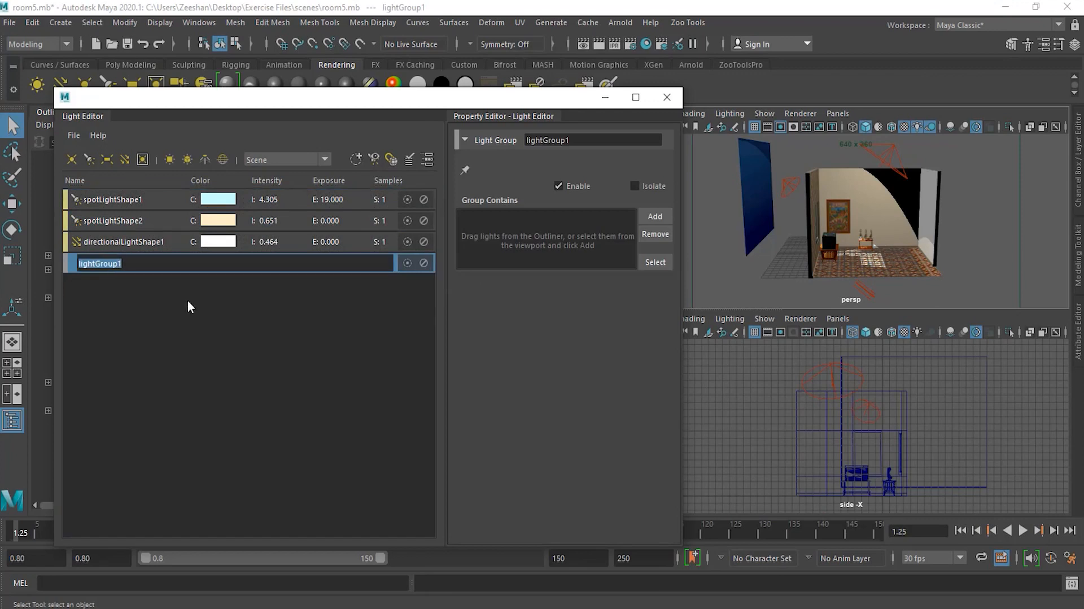
type("light type")
key("Return")
Step: Move spotLightShape2 and directionalLightShape1 together into the light_type group
left_click(148, 203)
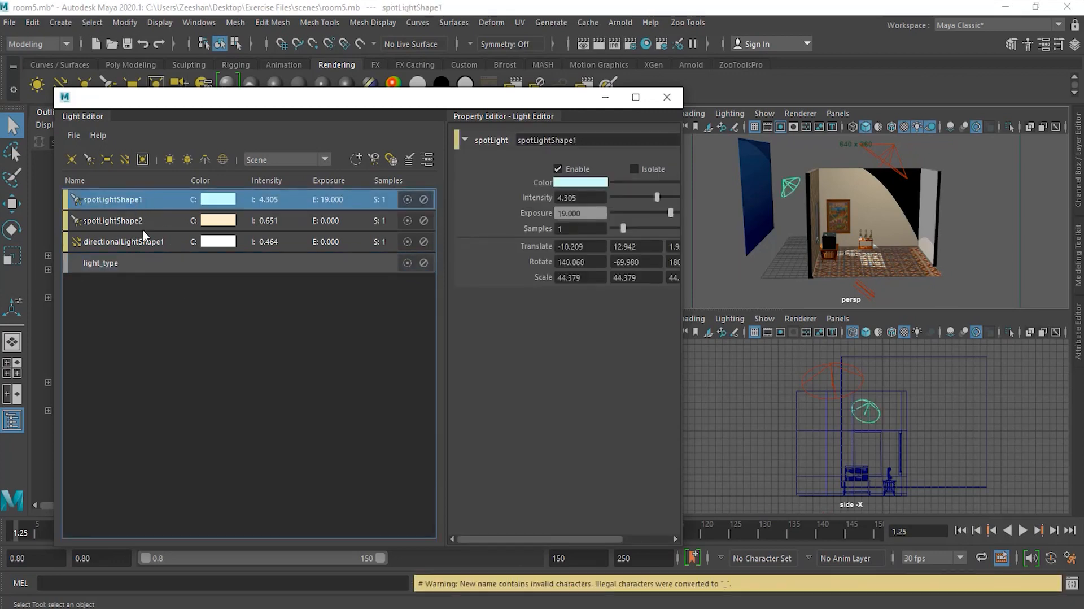
left_click(135, 221, "ctrl")
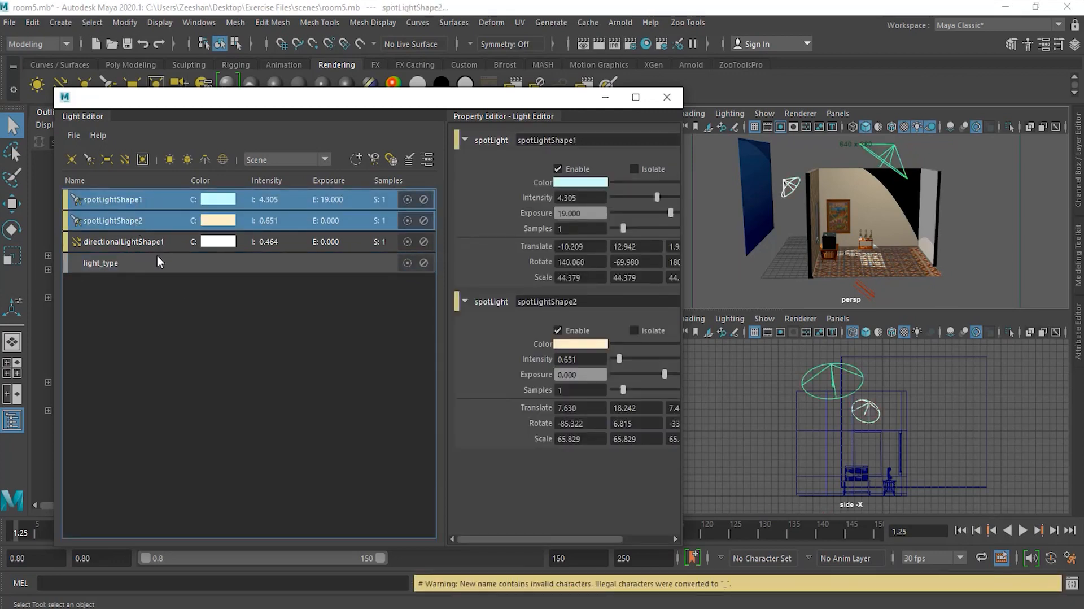
left_click(148, 244)
left_click(151, 216, "ctrl")
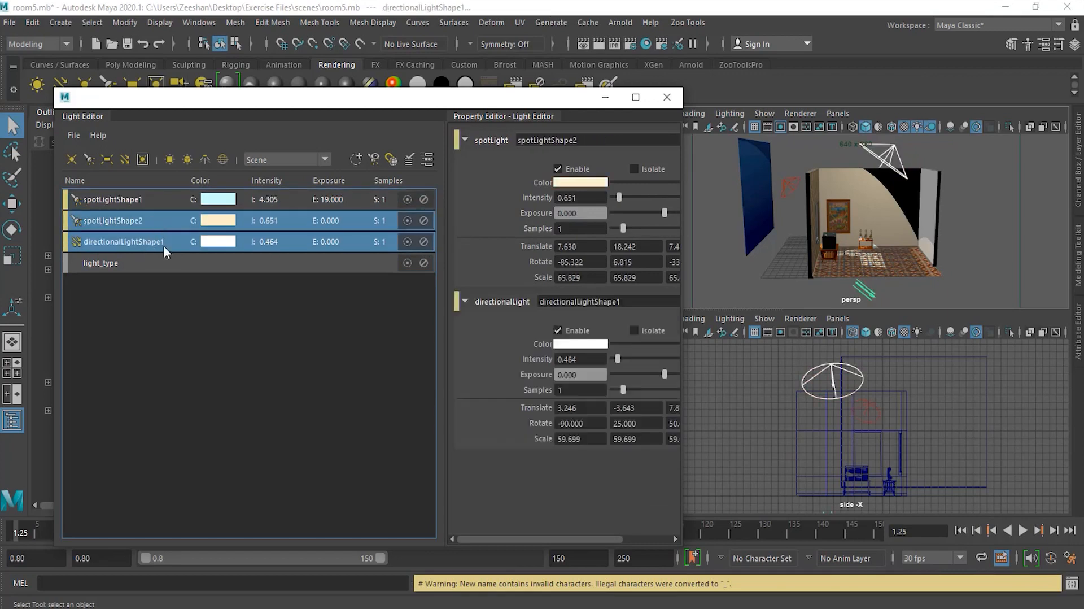
double_click(147, 240)
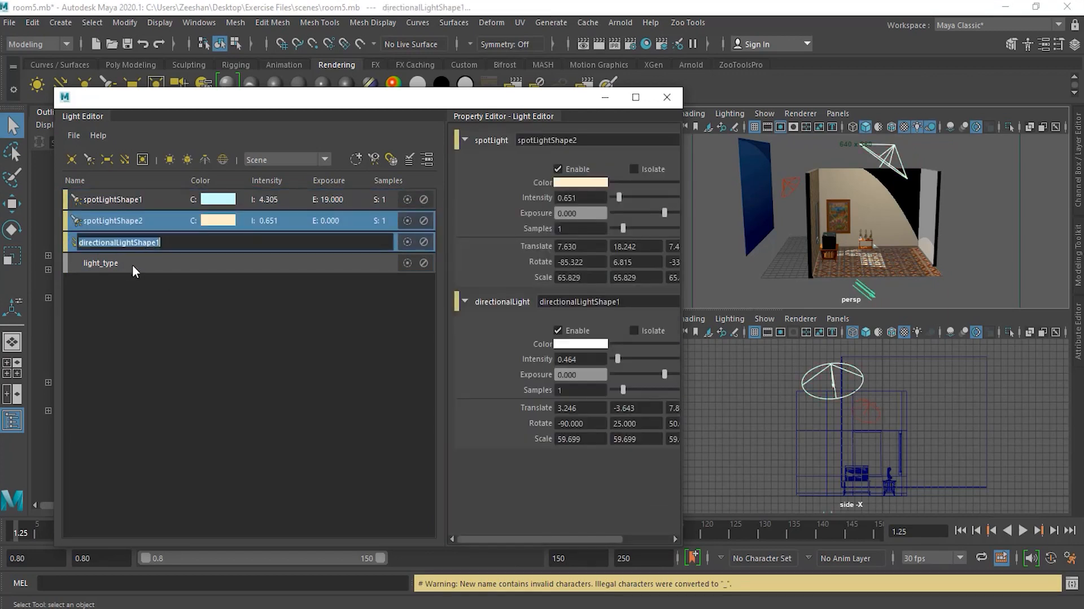
left_click_drag(75, 220, 88, 269)
left_click(72, 221)
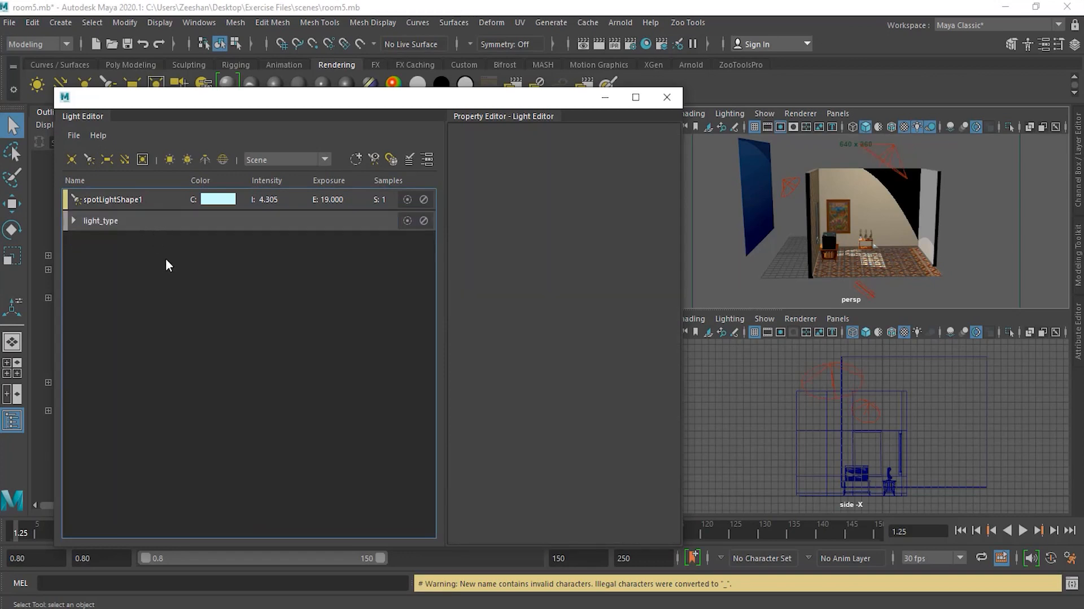
Step: Create a second light group and name it single_light
left_click(357, 160)
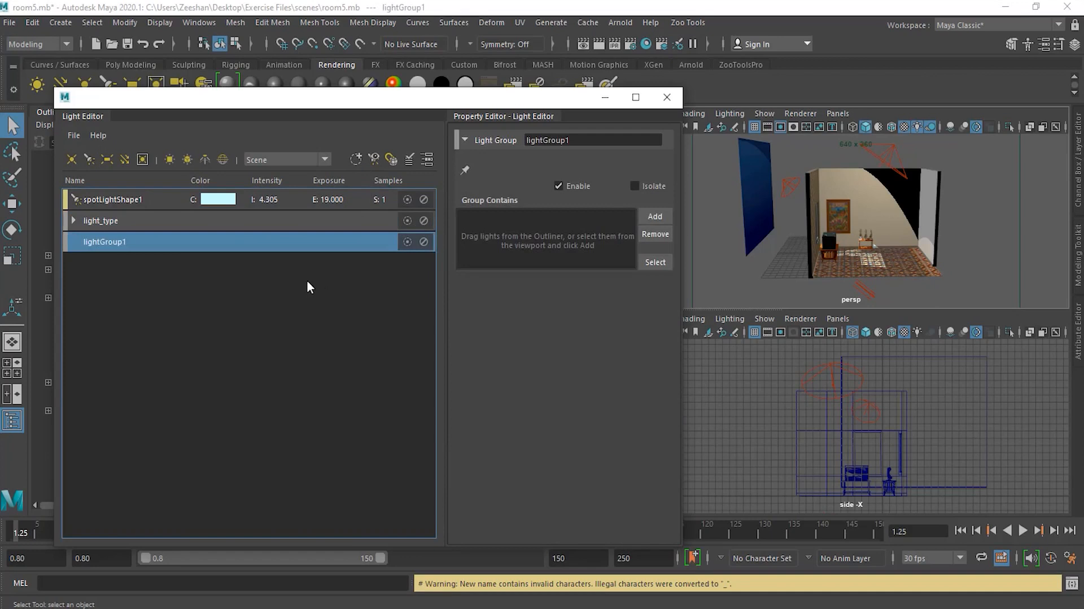
double_click(126, 241)
type("single ")
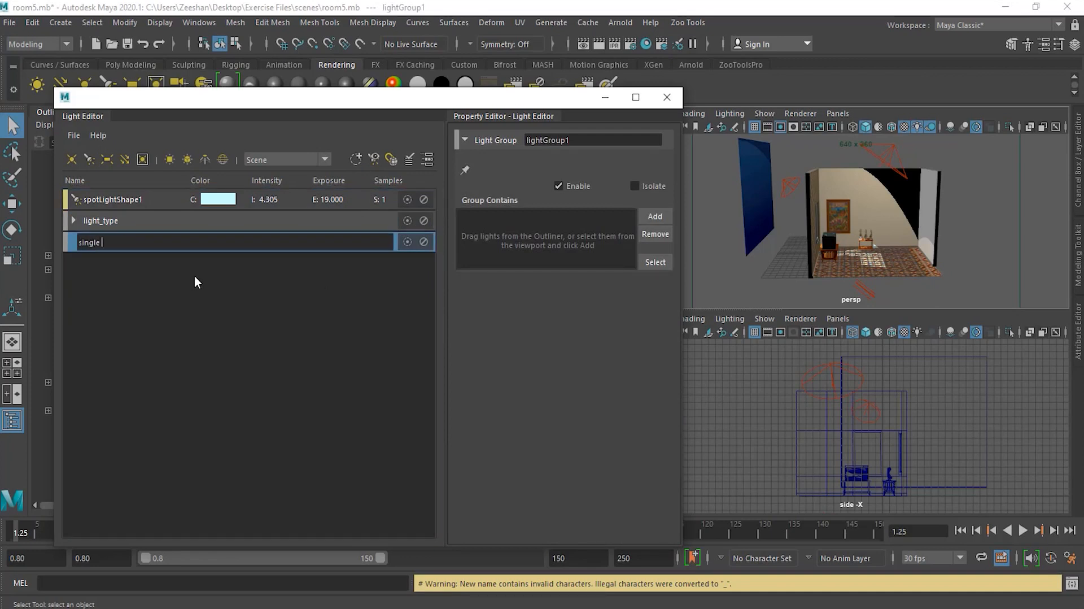
type("light")
key("Return")
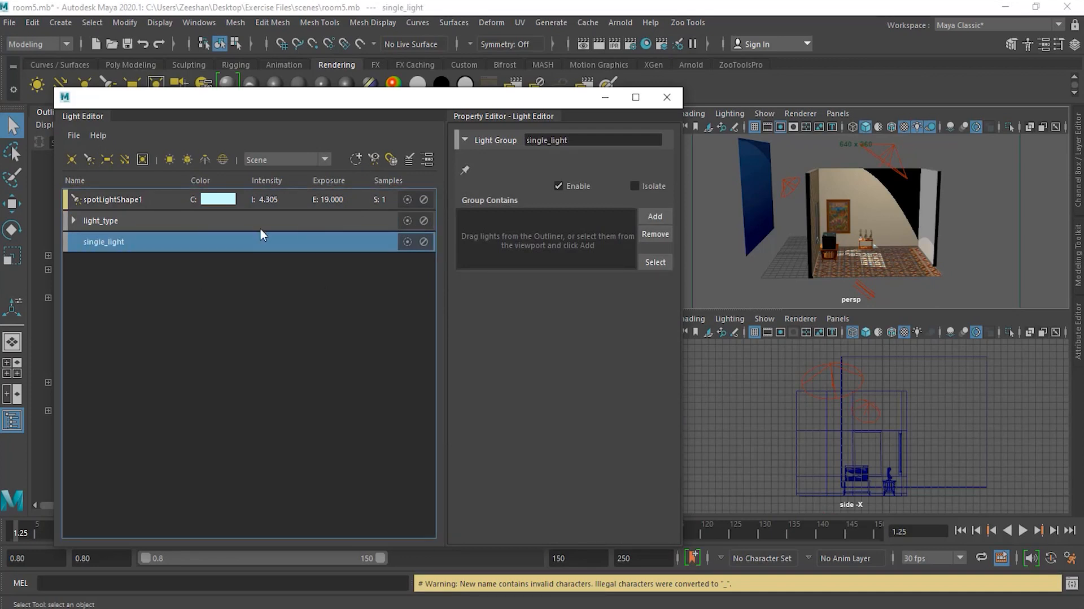
Step: Move spotLightShape1 into the single_light group, then check the contents of both groups and collapse them
left_click_drag(130, 201, 119, 239)
left_click(72, 221)
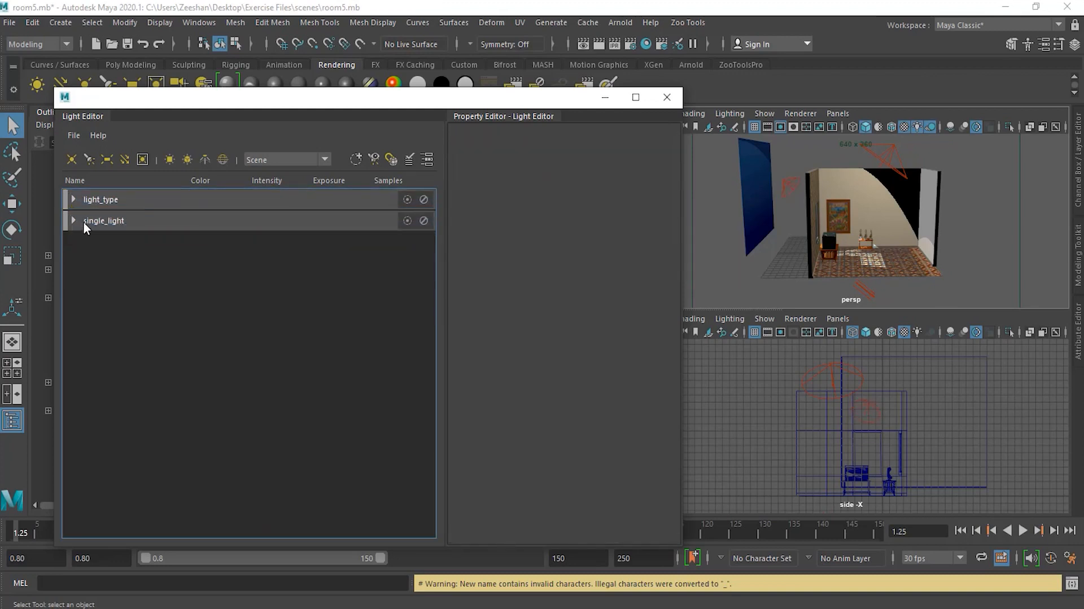
left_click(73, 221)
left_click(73, 199)
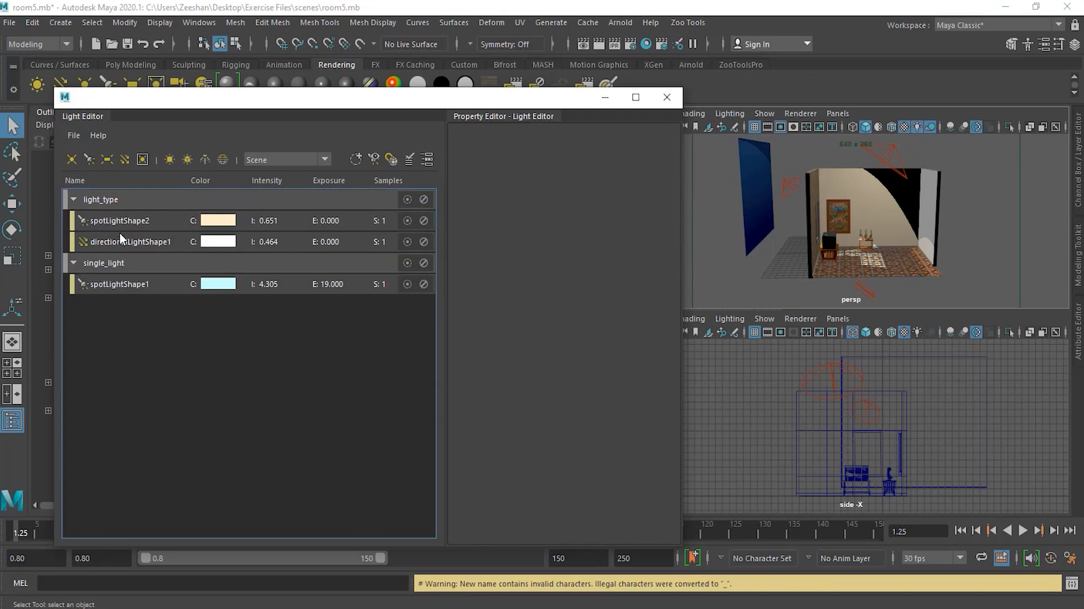
left_click(73, 263)
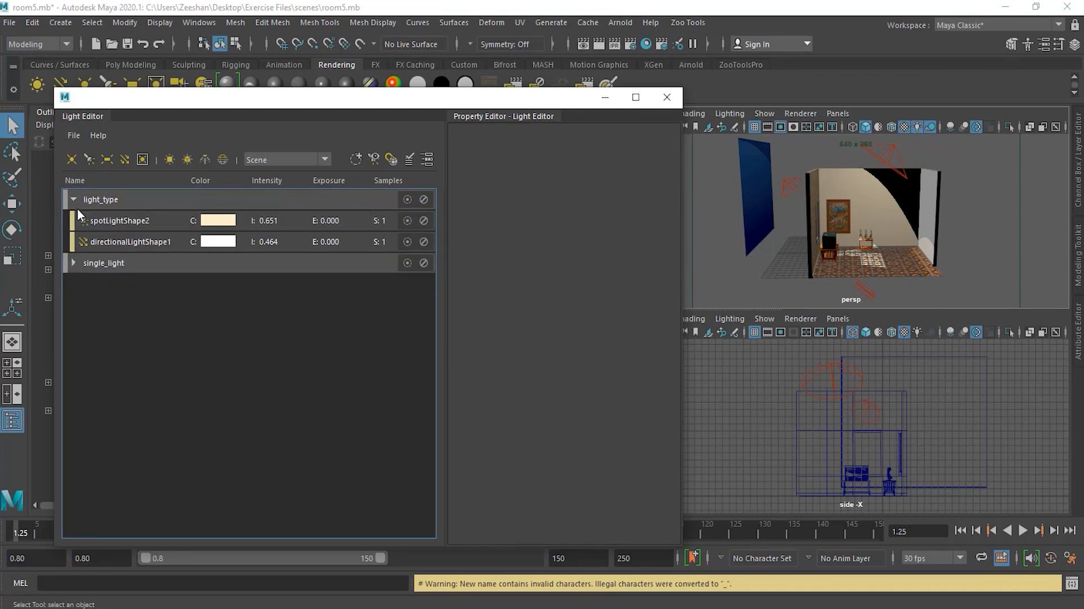
left_click(74, 199)
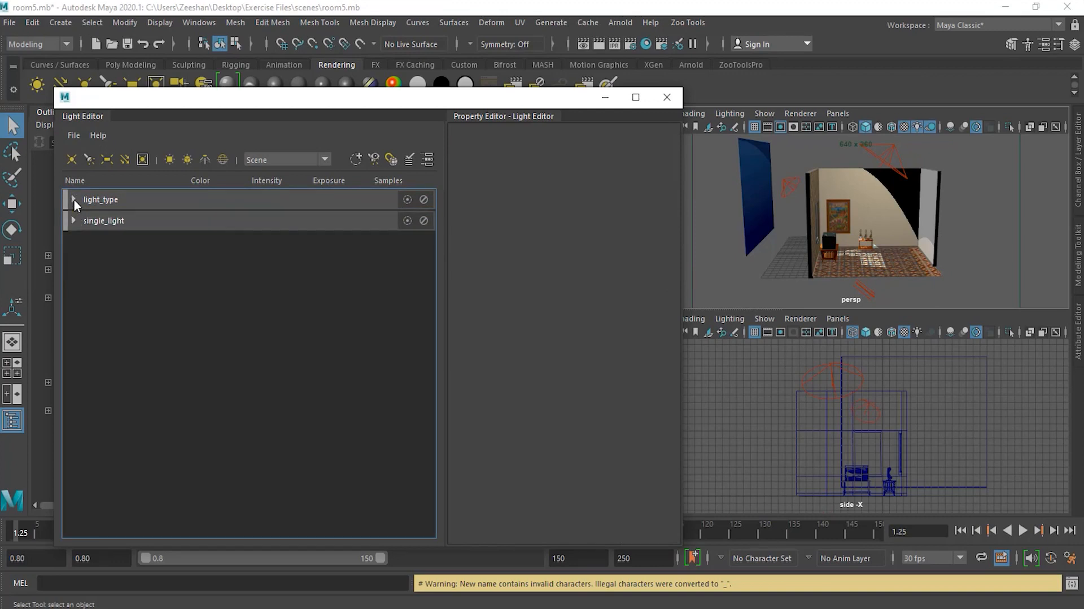
Step: Disable and re-enable the light_type group and the single_light group to compare their effect on the room
left_click(423, 200)
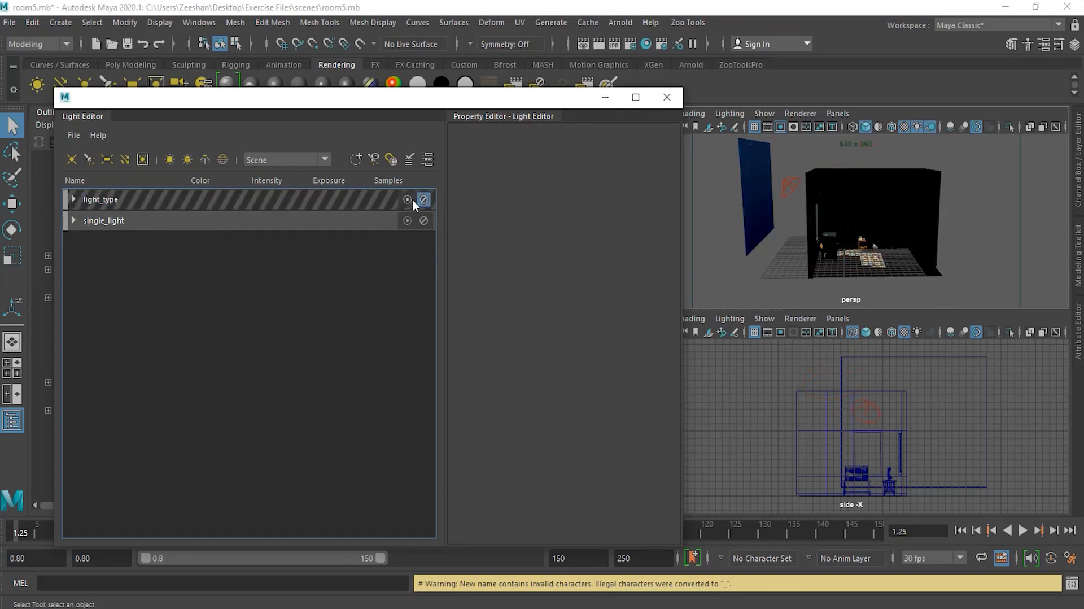
left_click(424, 199)
left_click(424, 220)
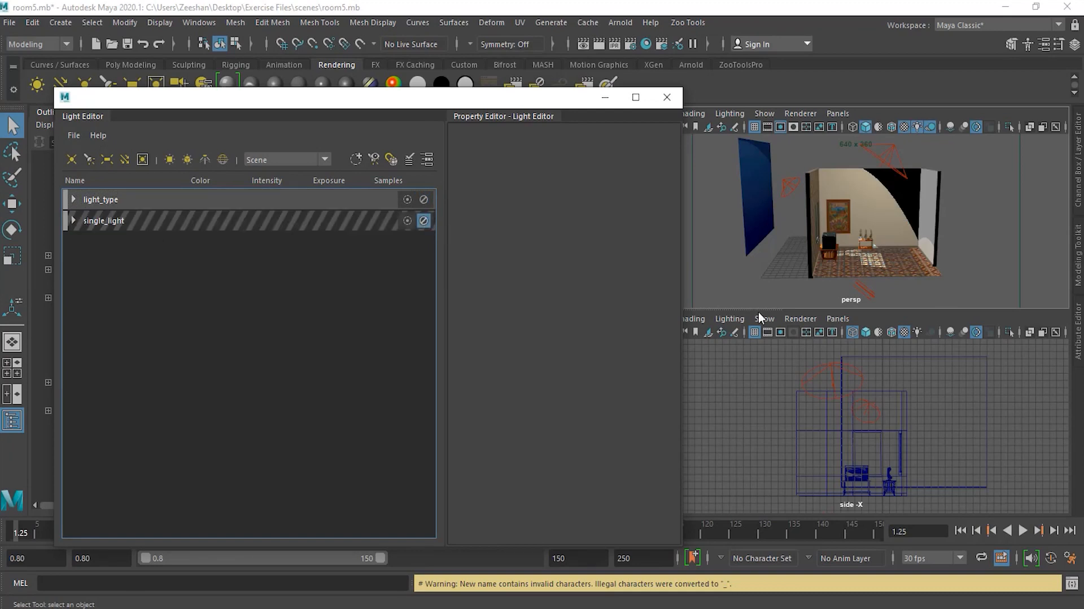
left_click(423, 221)
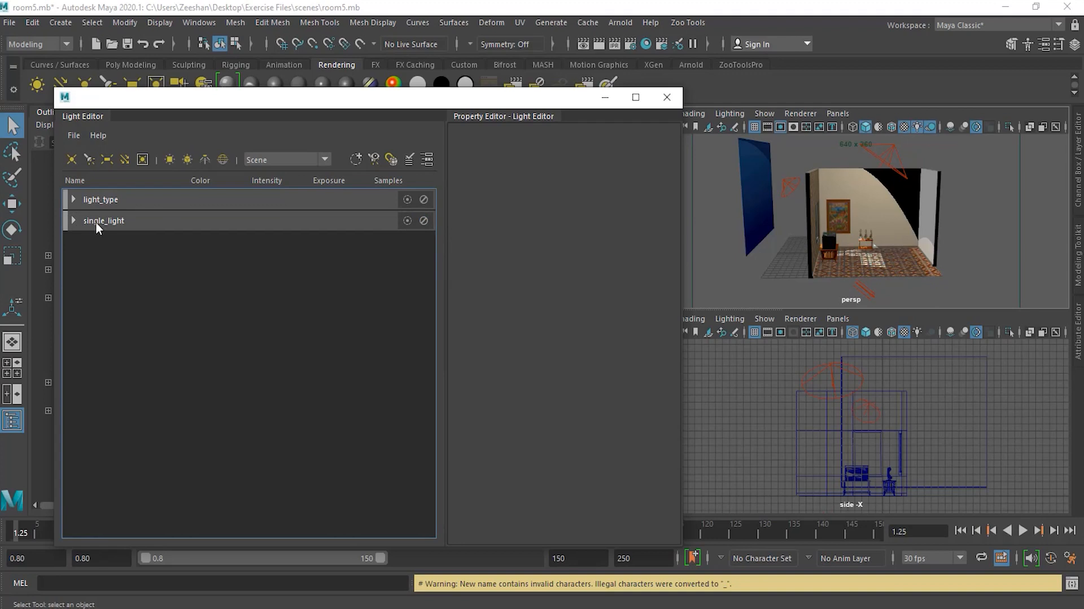
Step: Expand the single_light and light_type groups to show the lights they contain
left_click(75, 220)
left_click(77, 199)
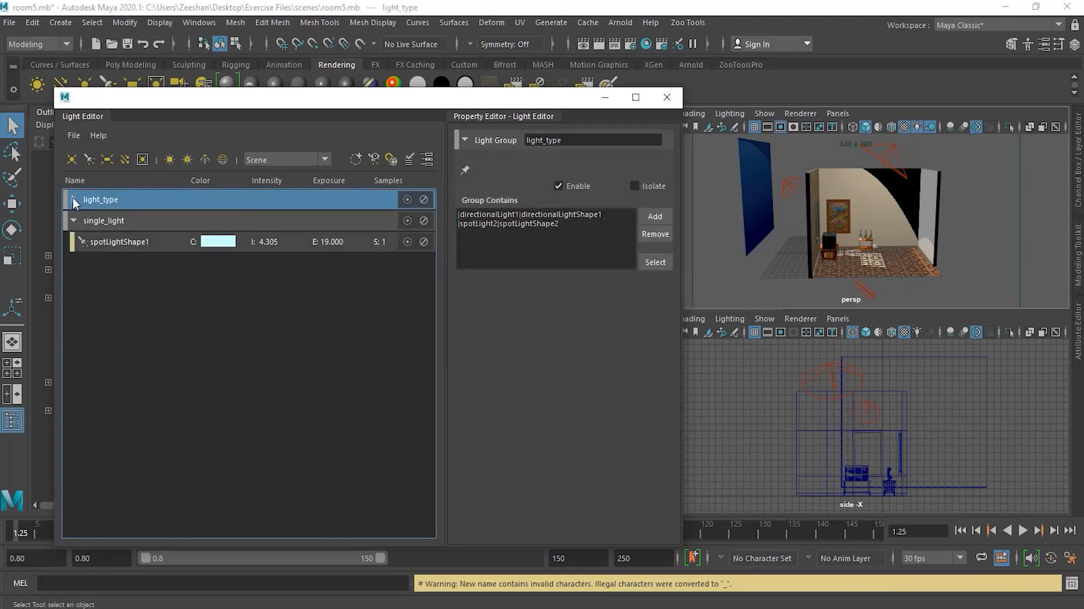
left_click(73, 198)
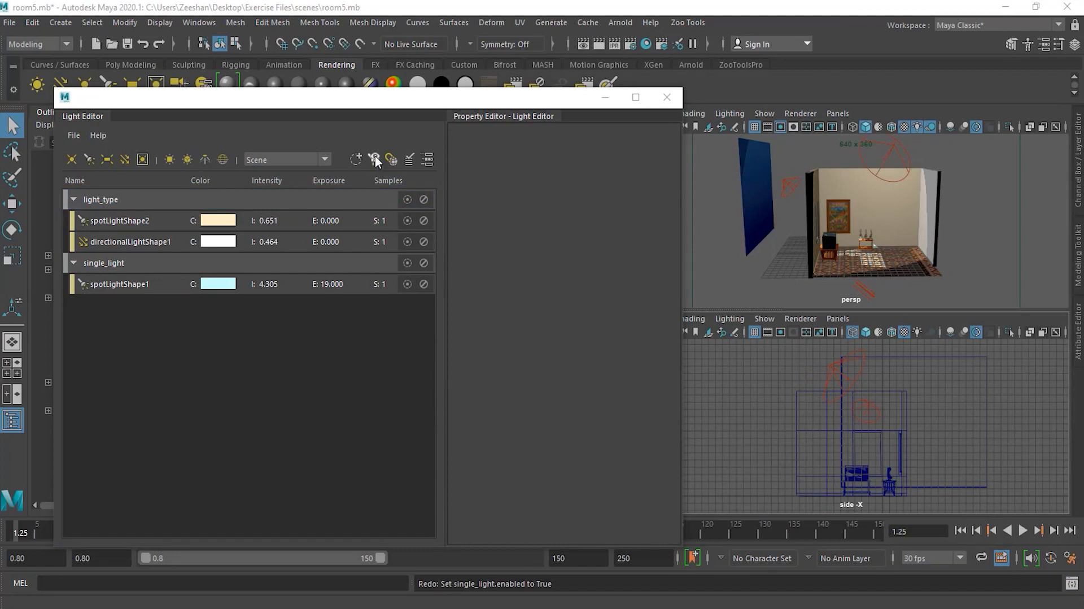
Step: Select spotLightShape1 and open a look-through view from that light
left_click(792, 186)
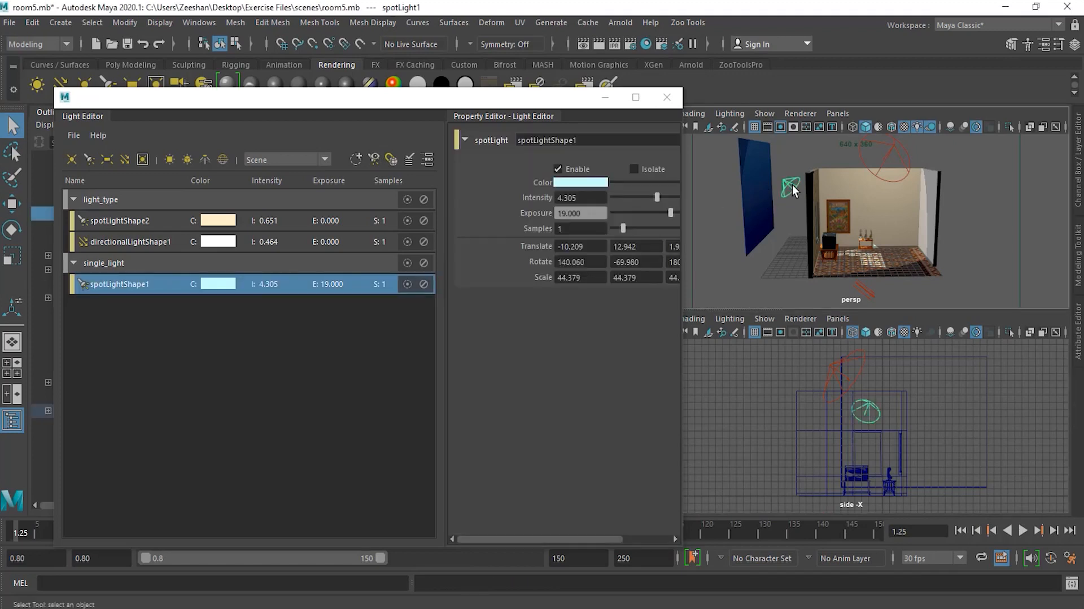
left_click(135, 290)
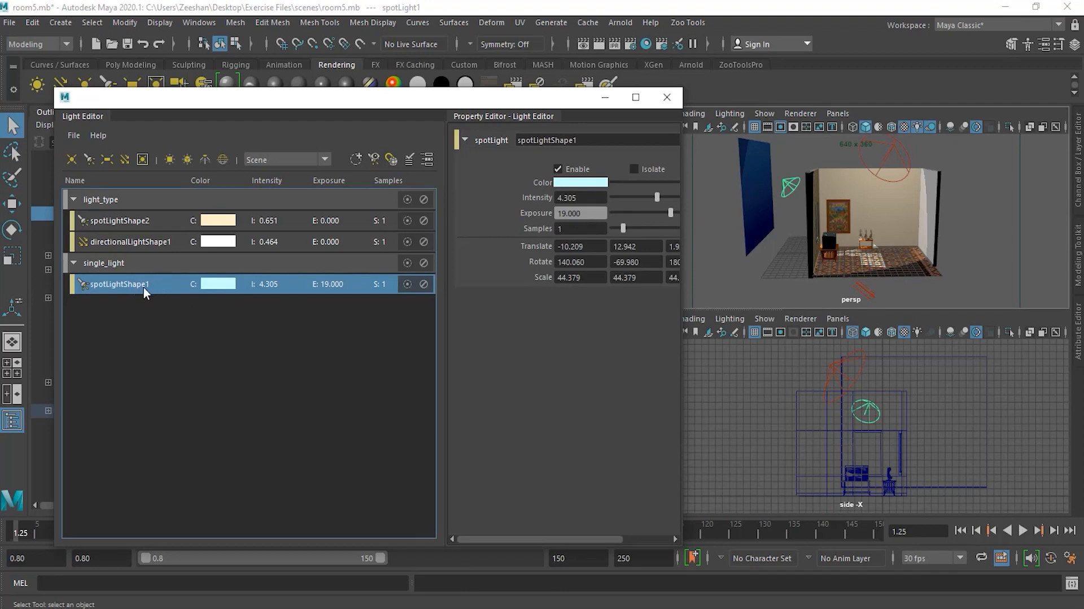
left_click(376, 159)
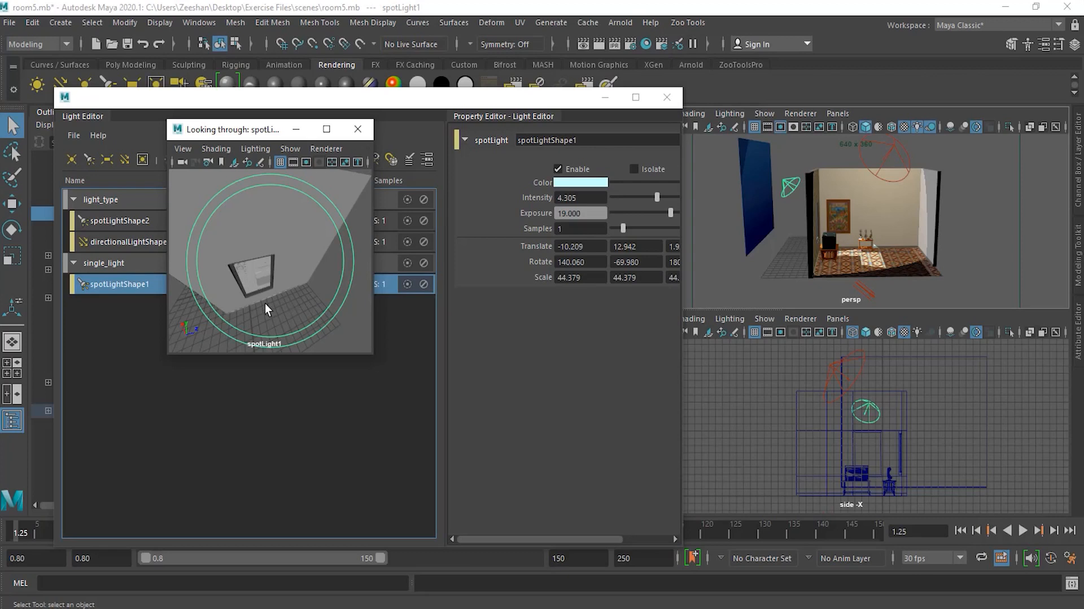
Step: Re-aim spotLightShape1 at the window in its look-through view, to about X -8.3, Y 12.2 with rotation about 137 in X and -81 in Y
left_click_drag(265, 303, 275, 271, "alt")
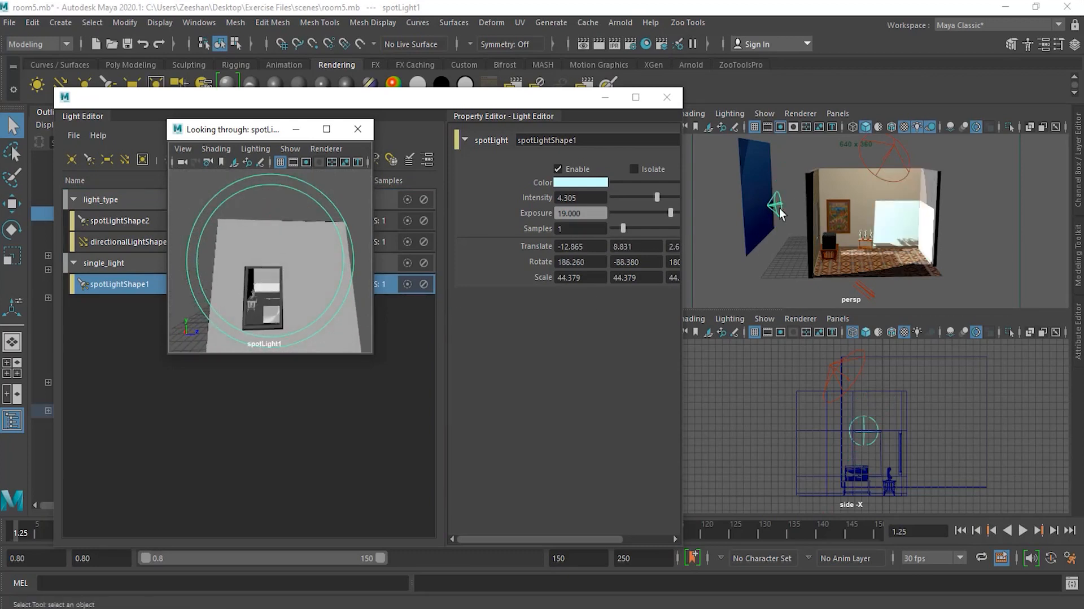
left_click_drag(333, 328, 285, 286, "alt")
right_click_drag(282, 286, 257, 292, "alt")
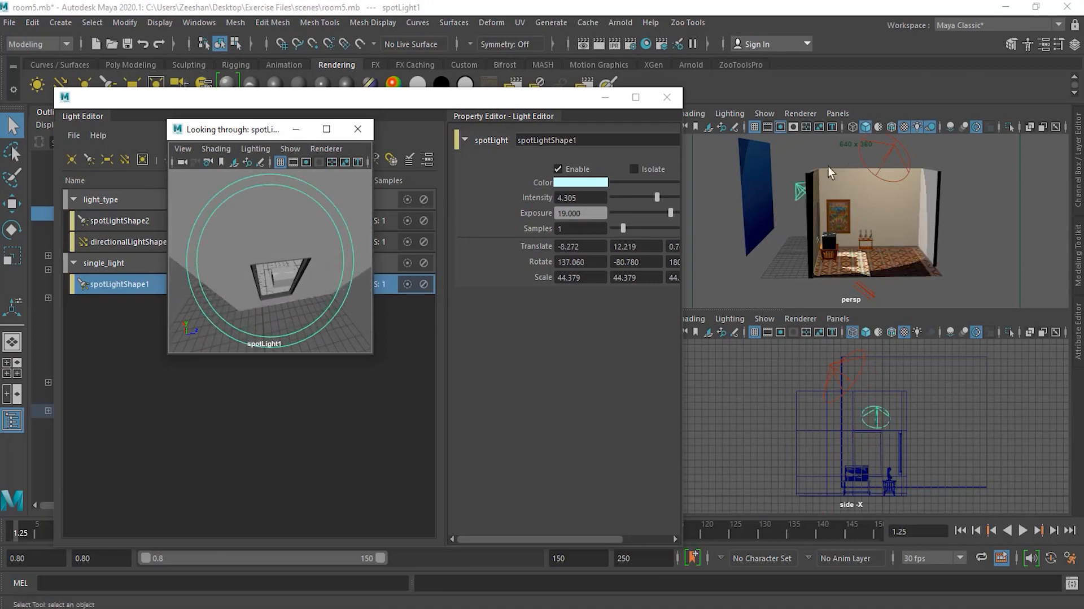
left_click_drag(811, 203, 730, 251, "alt")
right_click_drag(730, 252, 913, 220, "alt")
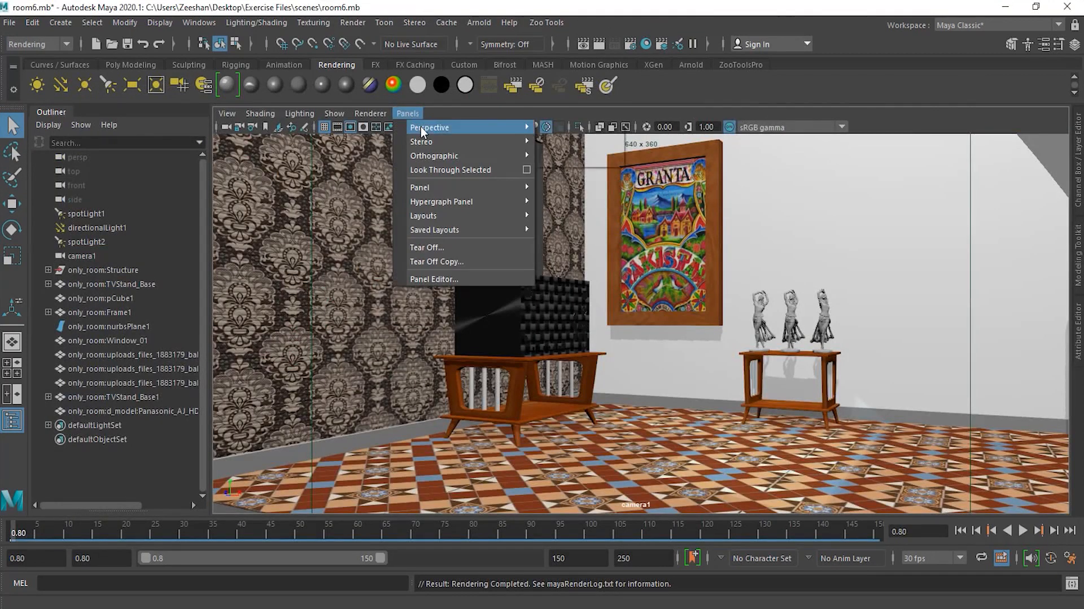
Step: Play back and scrub the room animation through camera1, and return to the start frame
left_click(407, 115)
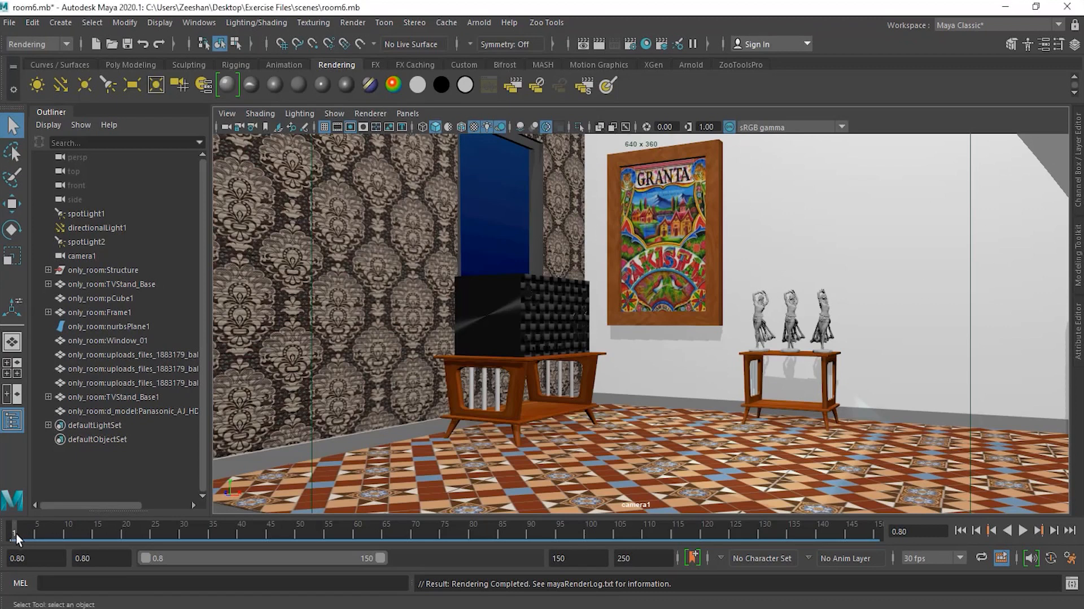
key("alt+v")
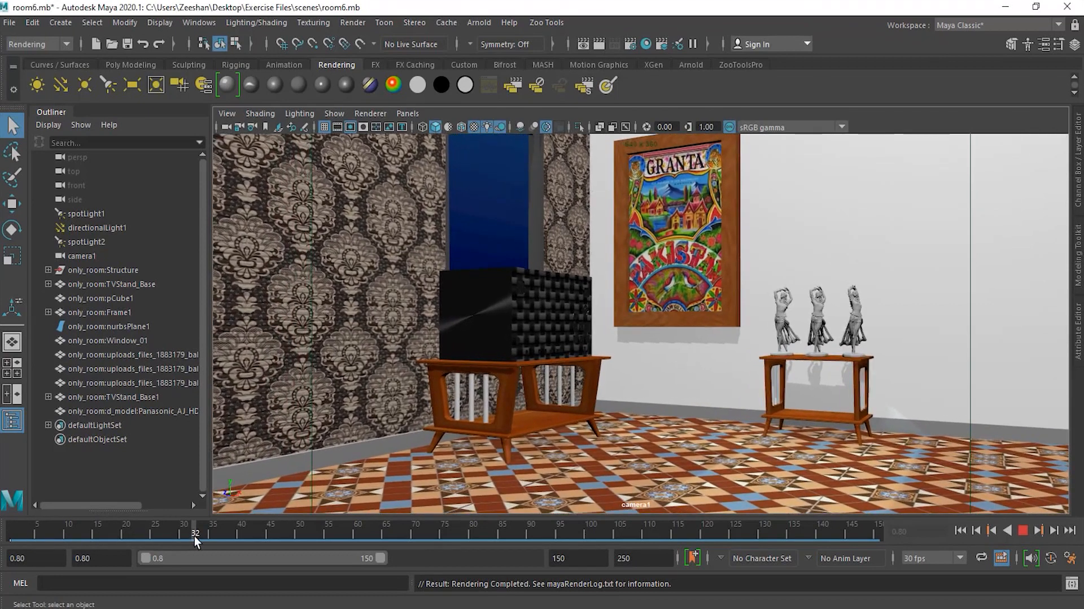
left_click_drag(256, 532, 6, 540)
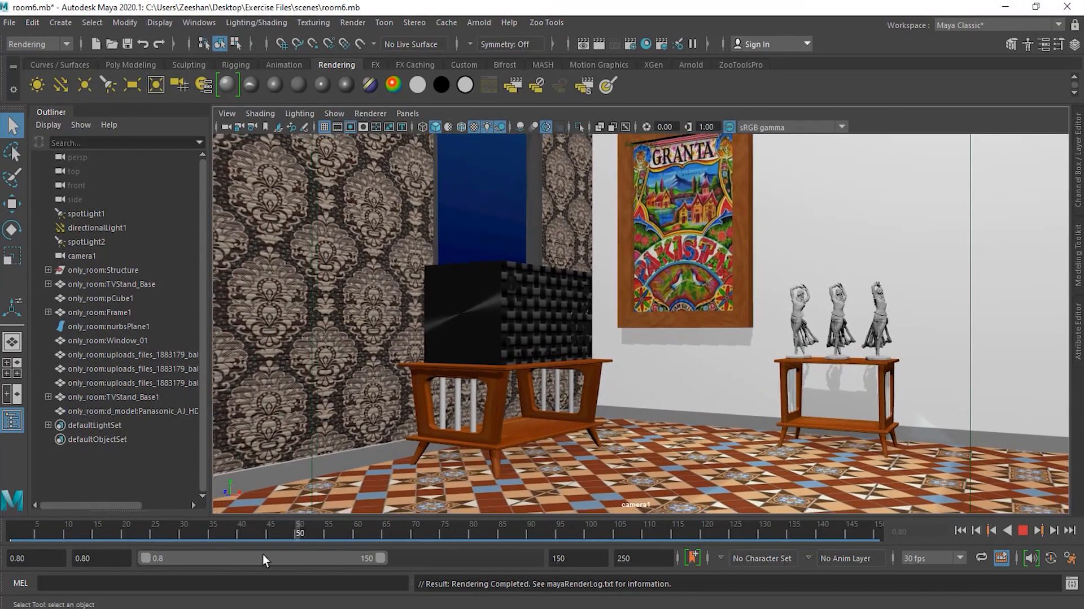
left_click(13, 534)
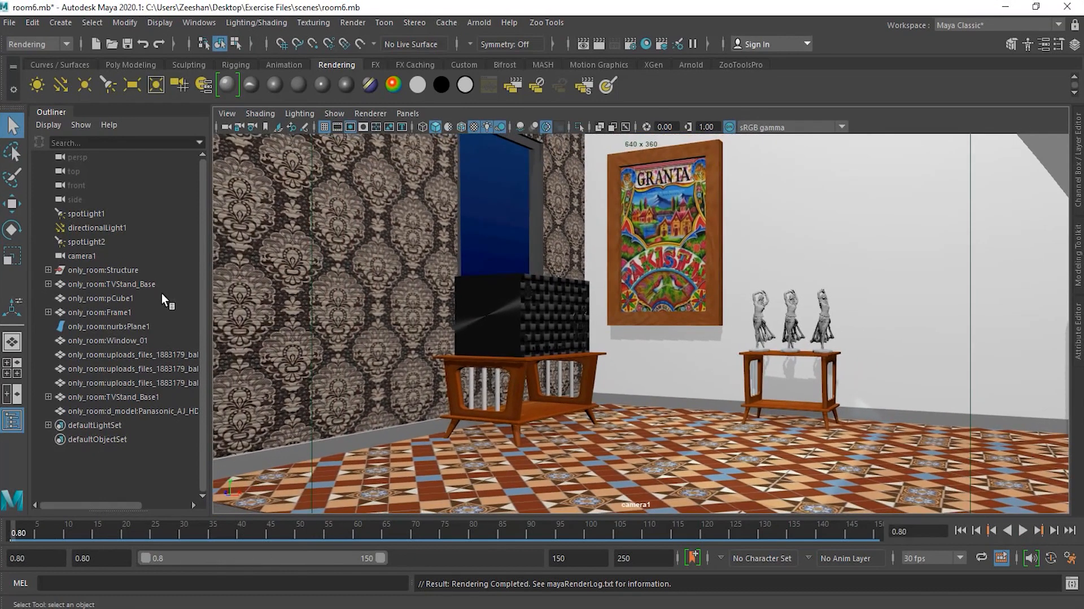
Step: Select camera1, then switch the viewport to the persp view and back to camera1
left_click(108, 256)
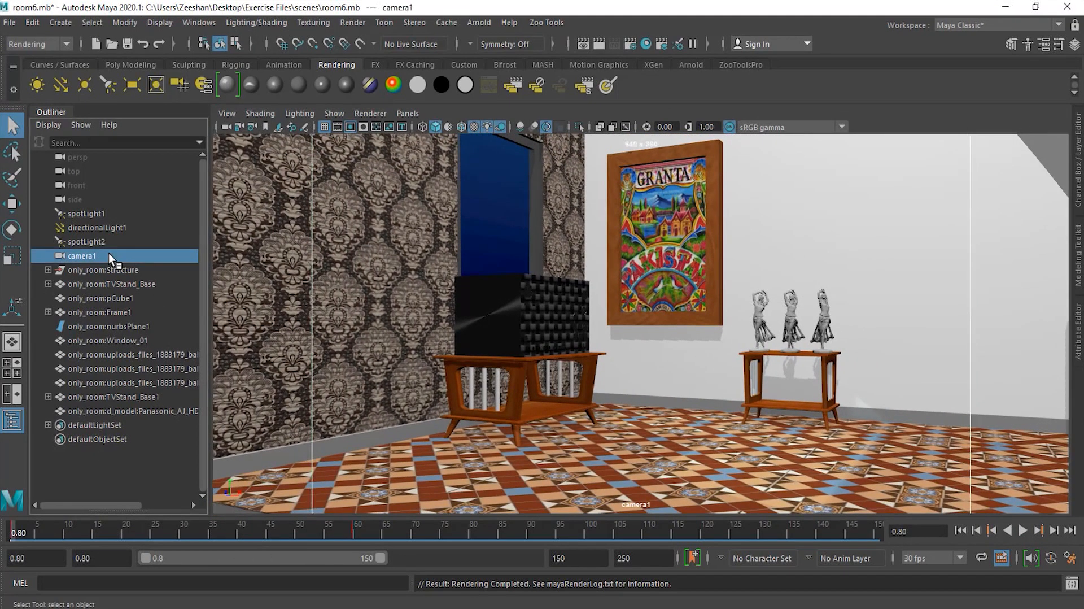
left_click(408, 113)
mouse_move(508, 127)
left_click(582, 141)
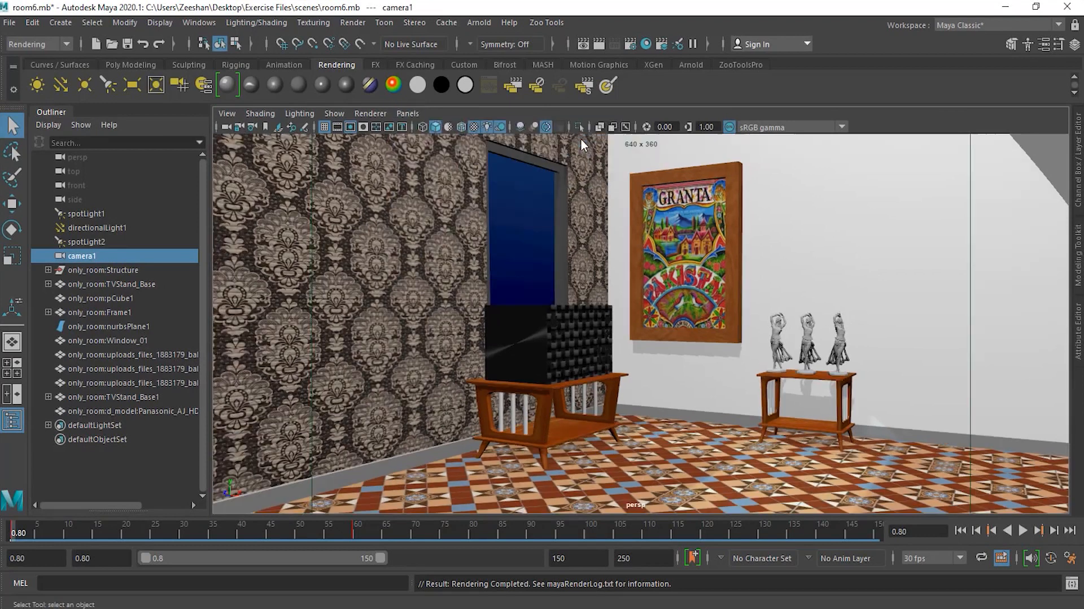
left_click(409, 114)
mouse_move(506, 130)
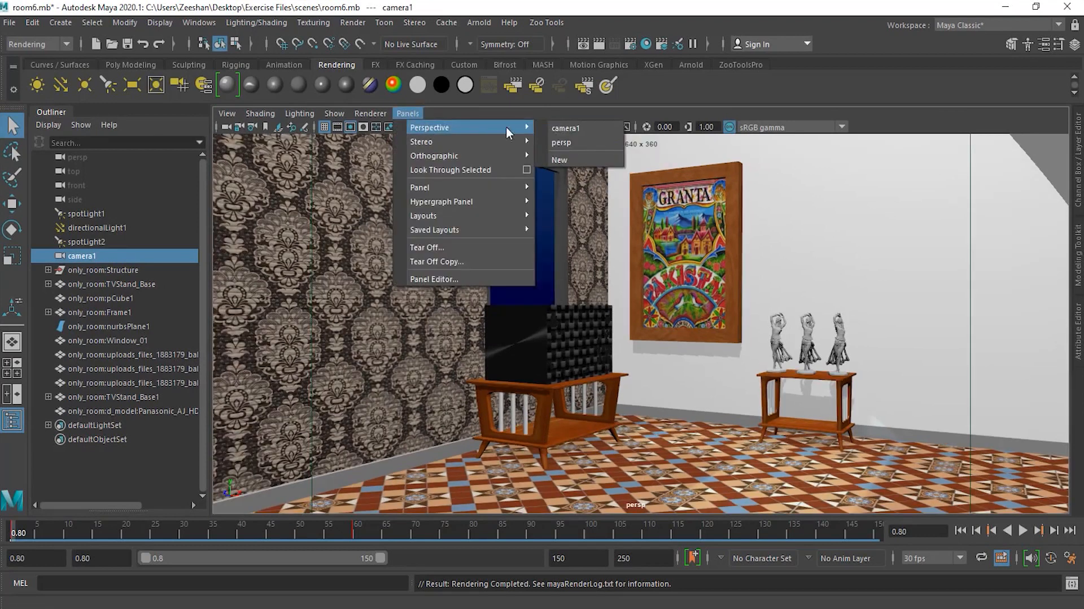
left_click(577, 128)
Step: Preview the camera1 animation by playing and scrubbing its early frames, then return to the start frame
key("alt+v")
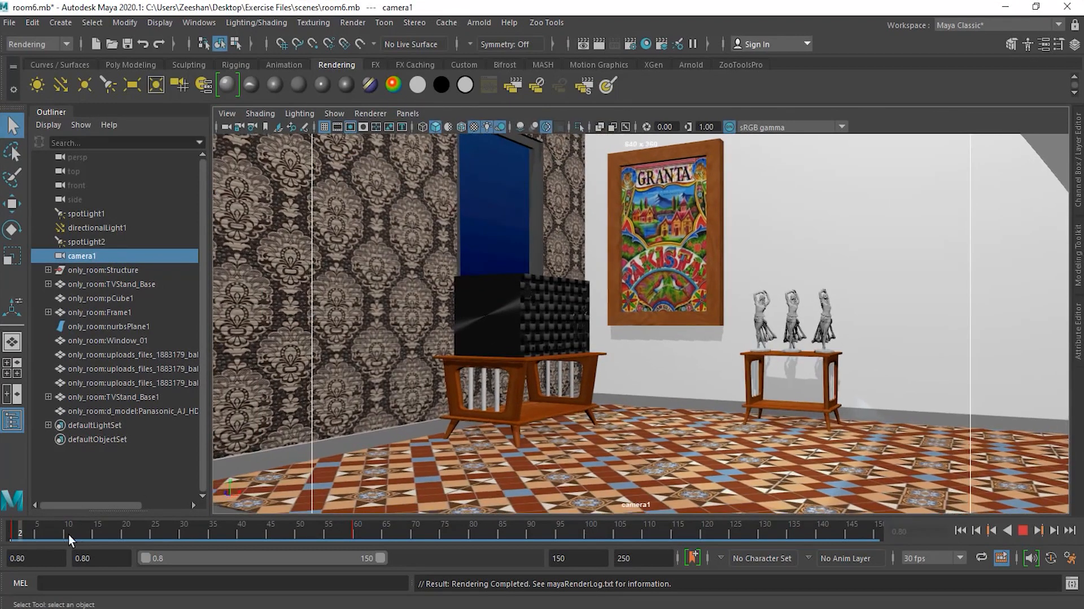
left_click_drag(296, 535, 131, 537)
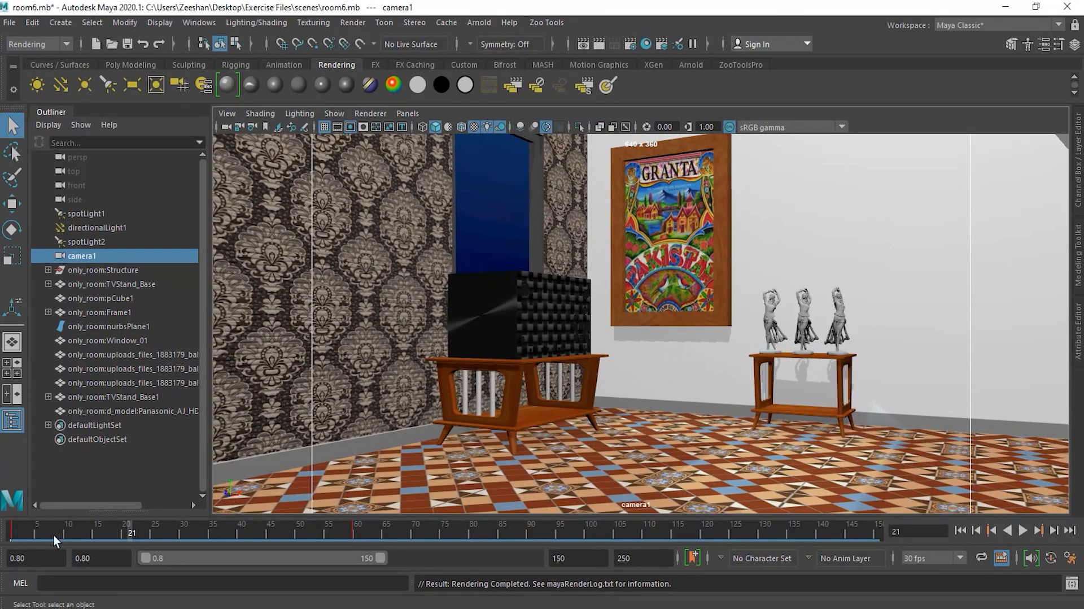
key("alt+v")
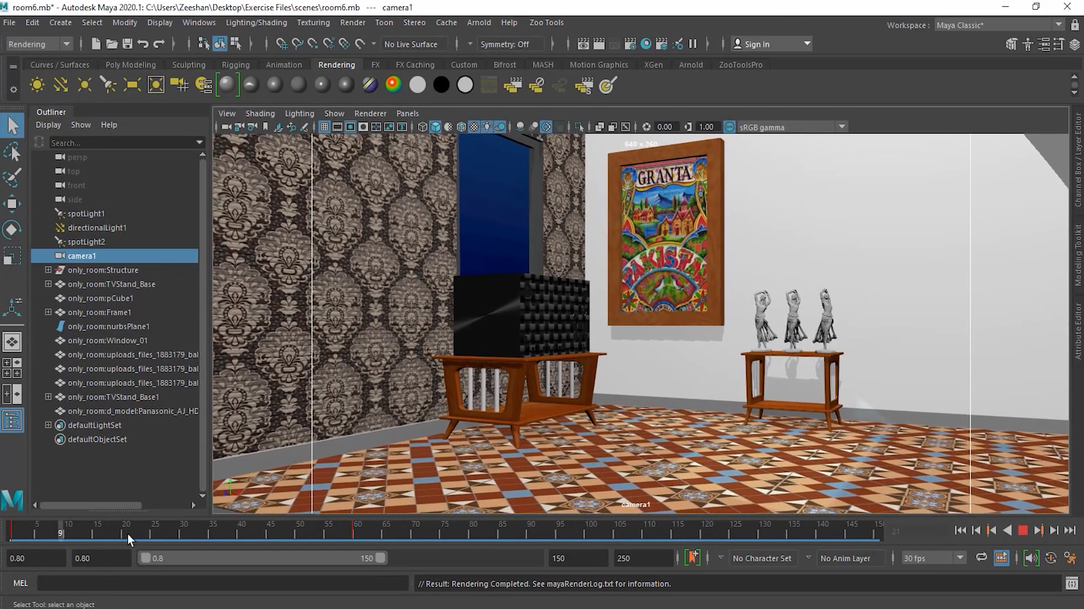
left_click_drag(339, 537, 11, 537)
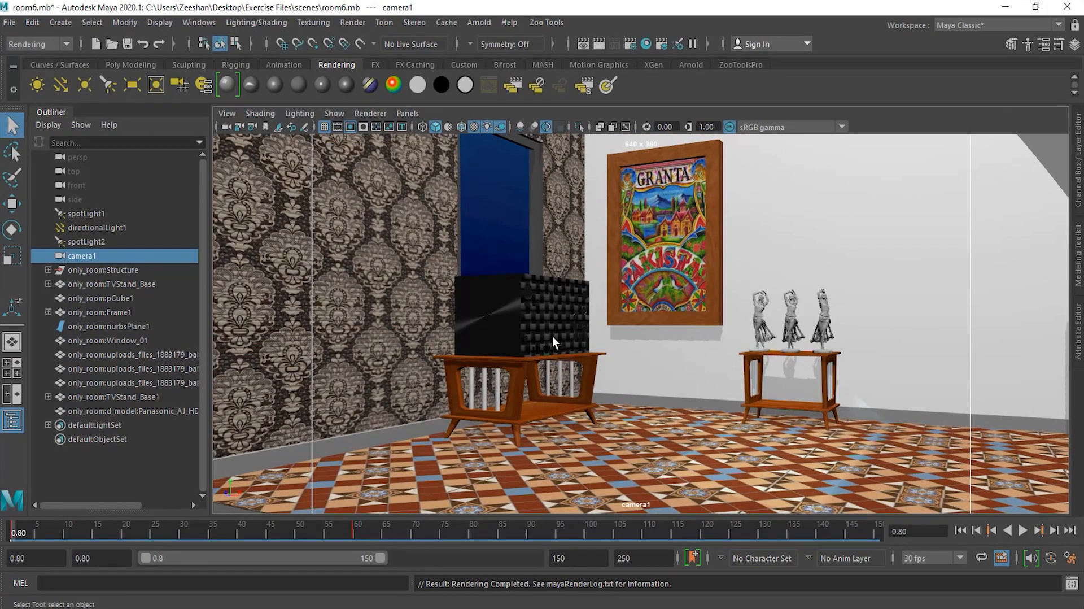
Step: Open the Render Settings and choose Maya Hardware 2.0 as the renderer
left_click(632, 45)
left_click_drag(821, 66, 312, 72)
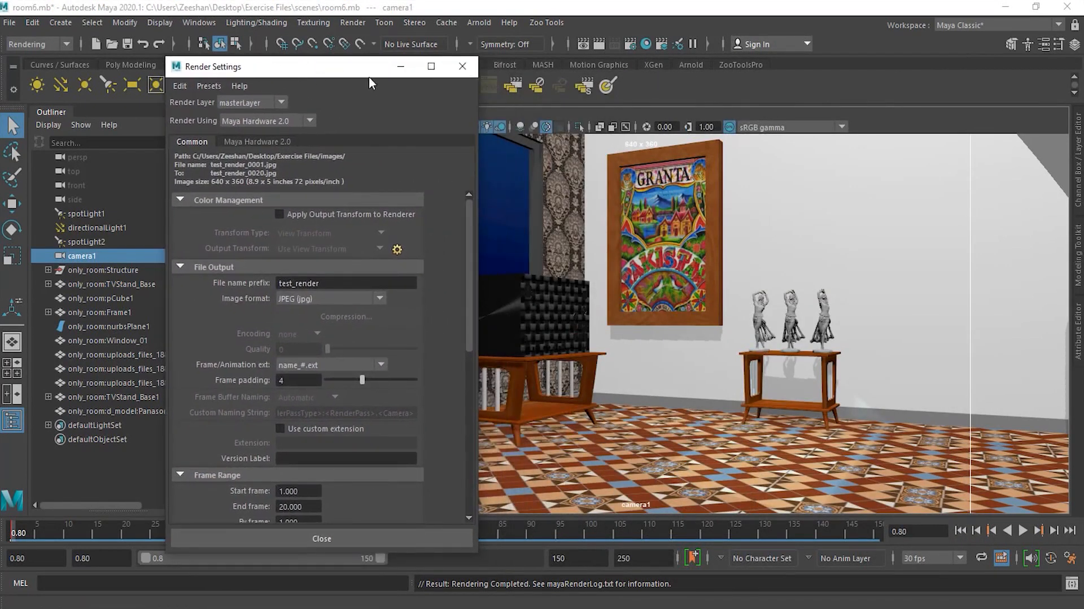
left_click(248, 118)
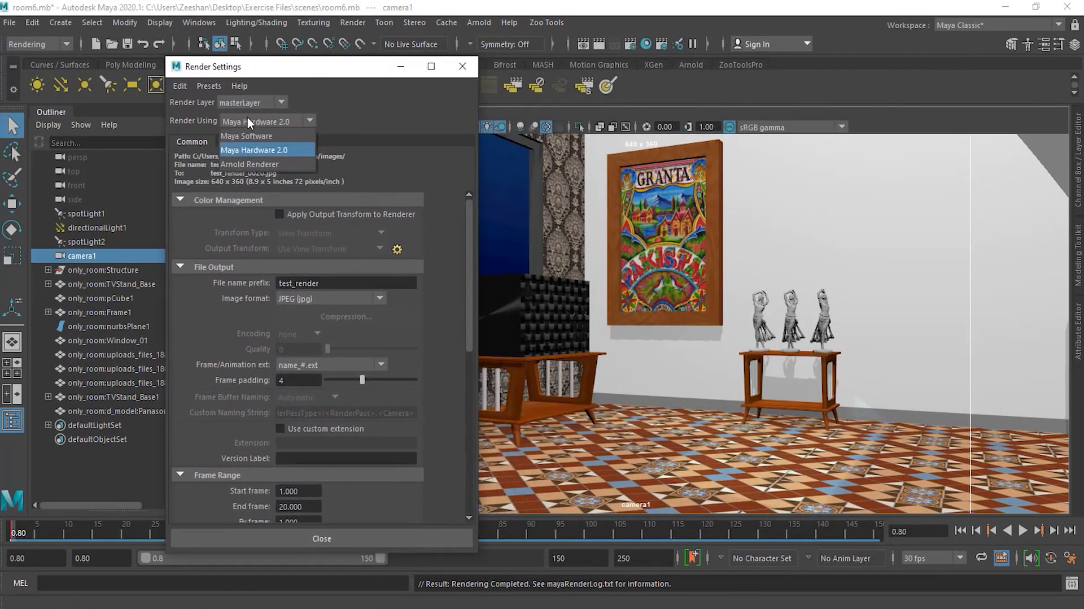
left_click(251, 151)
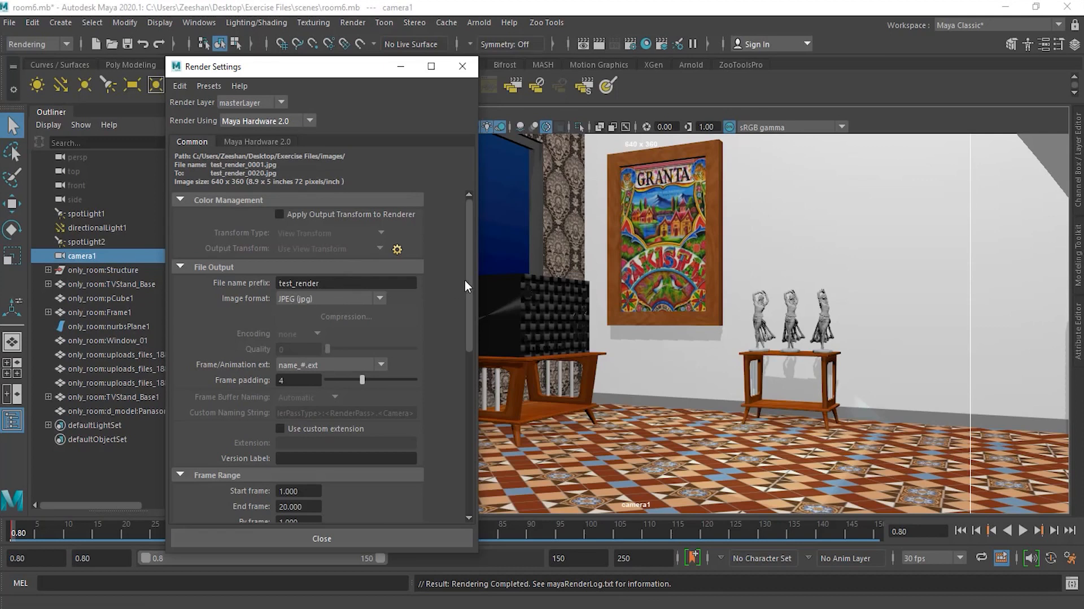
Step: Choose name_#.ext as the frame/animation extension for the JPEG output in the Render Settings
left_click_drag(466, 279, 470, 304)
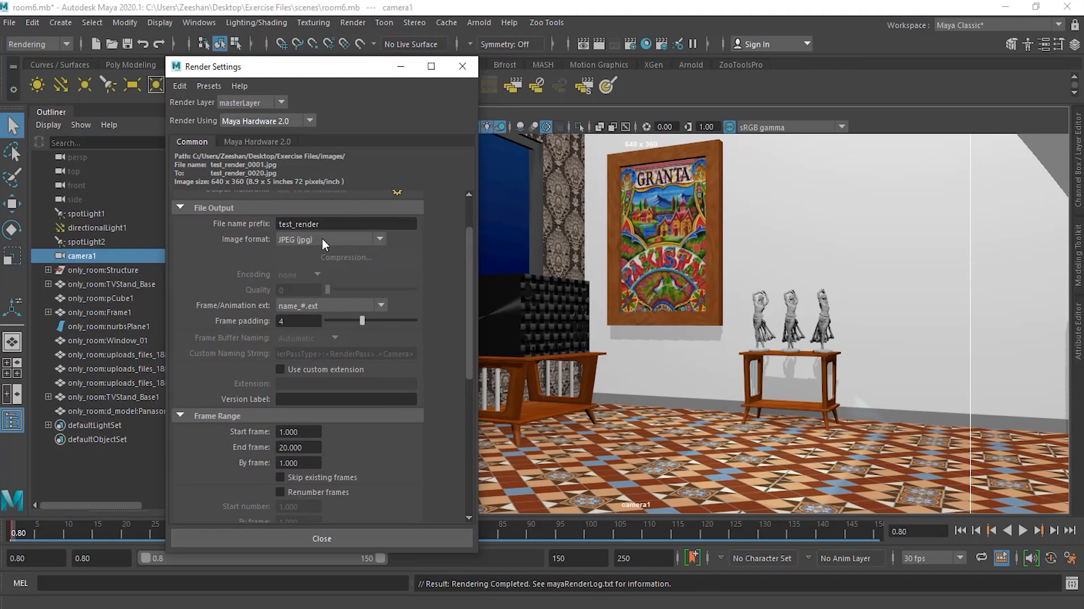
left_click_drag(463, 272, 467, 296)
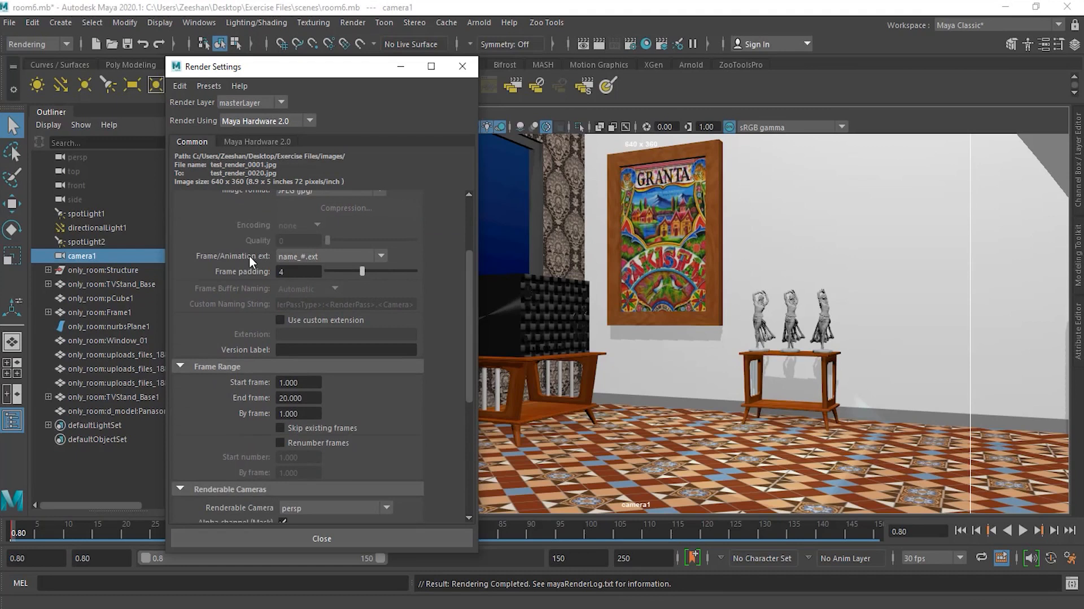
left_click(312, 257)
left_click(325, 354)
Step: Set the renderable camera to camera1 and close the Render Settings
left_click_drag(468, 286, 468, 332)
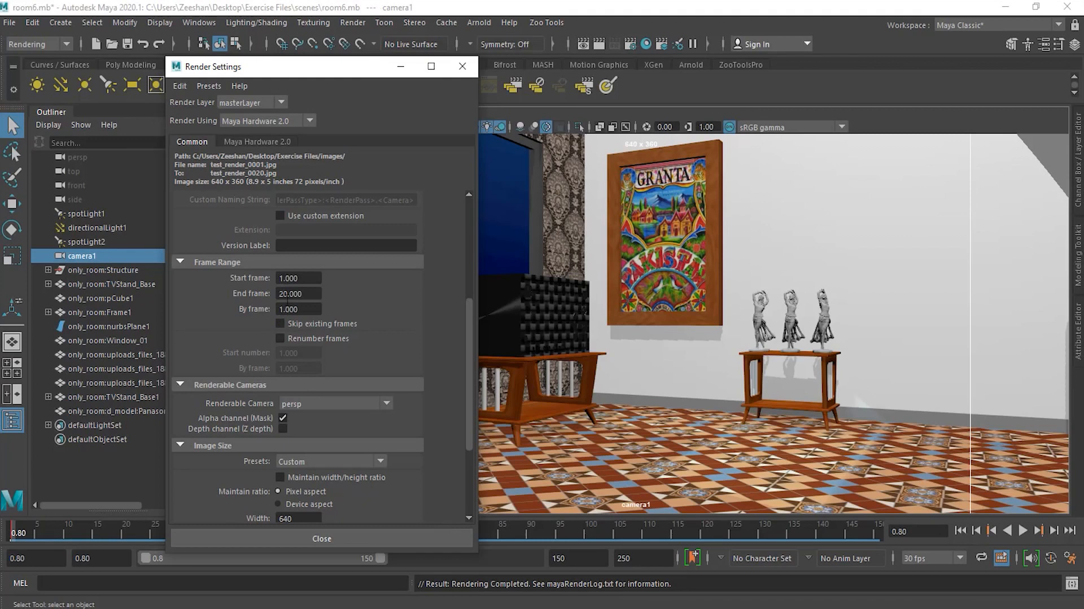
left_click_drag(469, 322, 468, 352)
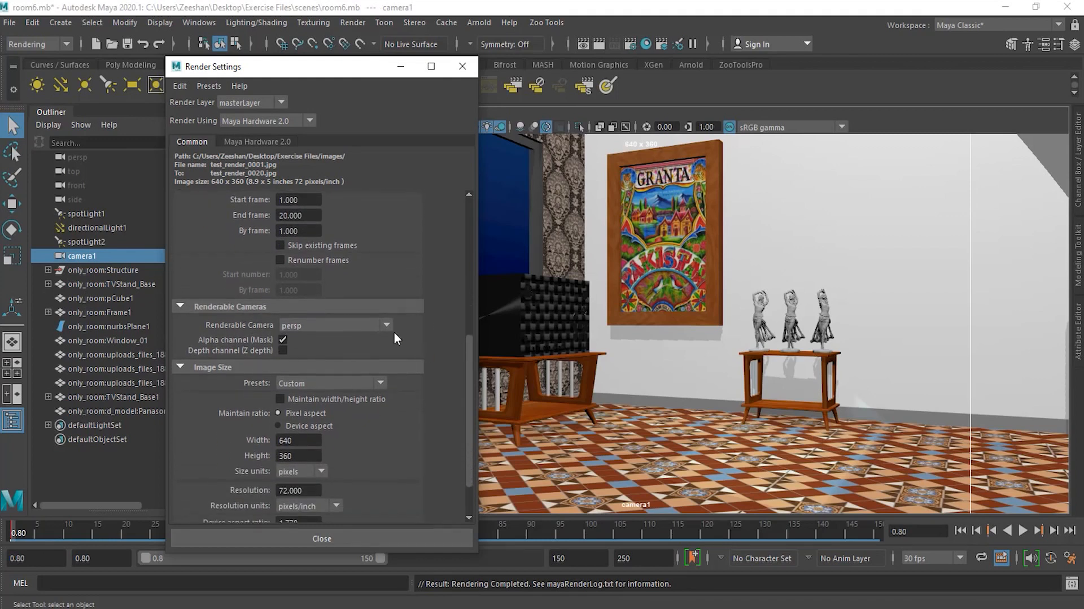
left_click(358, 326)
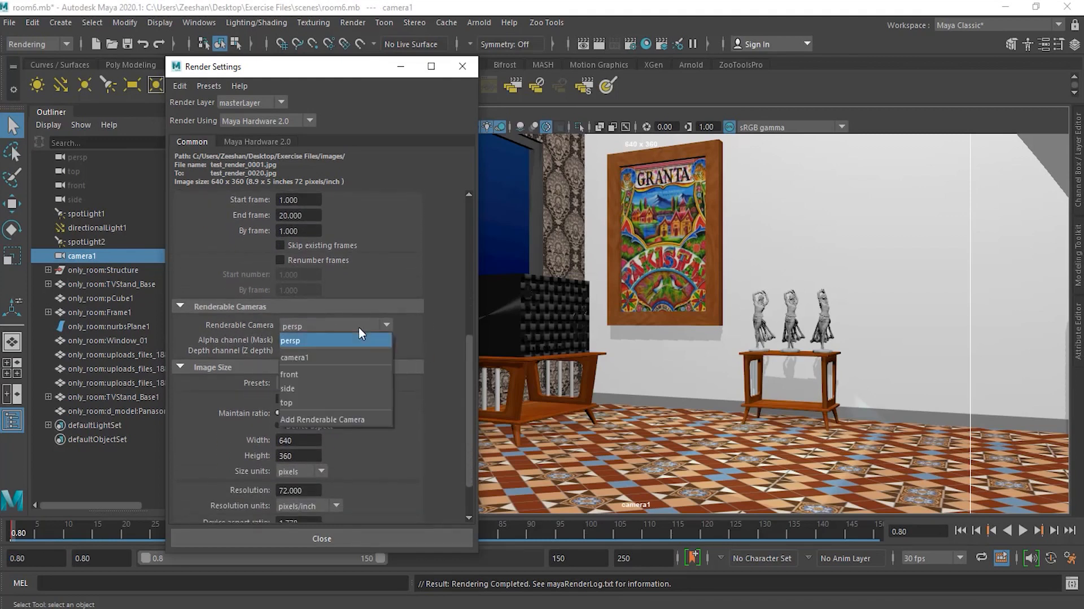
left_click(336, 357)
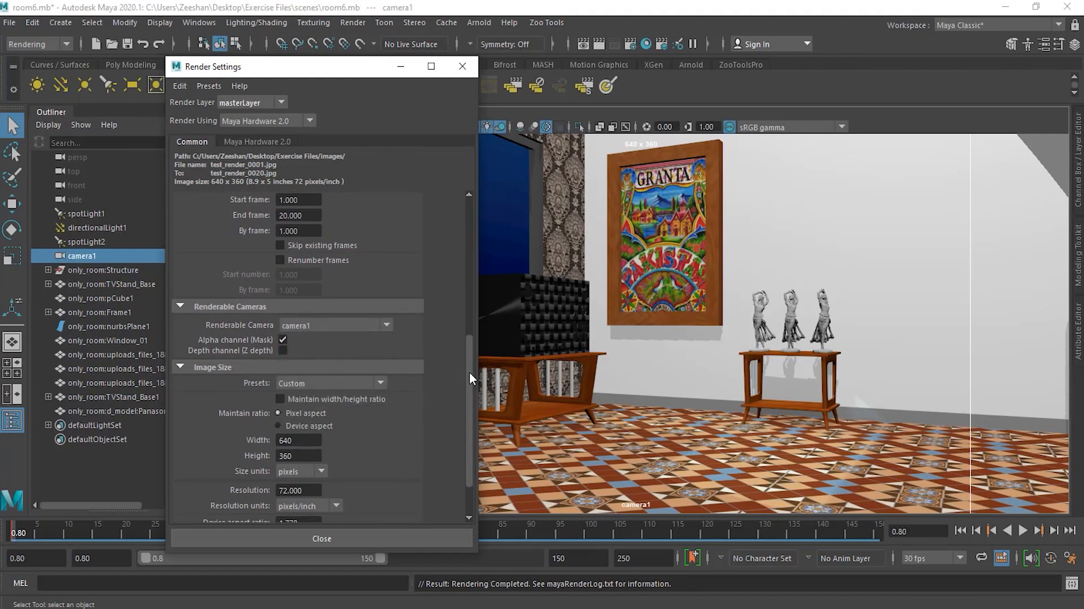
left_click_drag(469, 372, 471, 416)
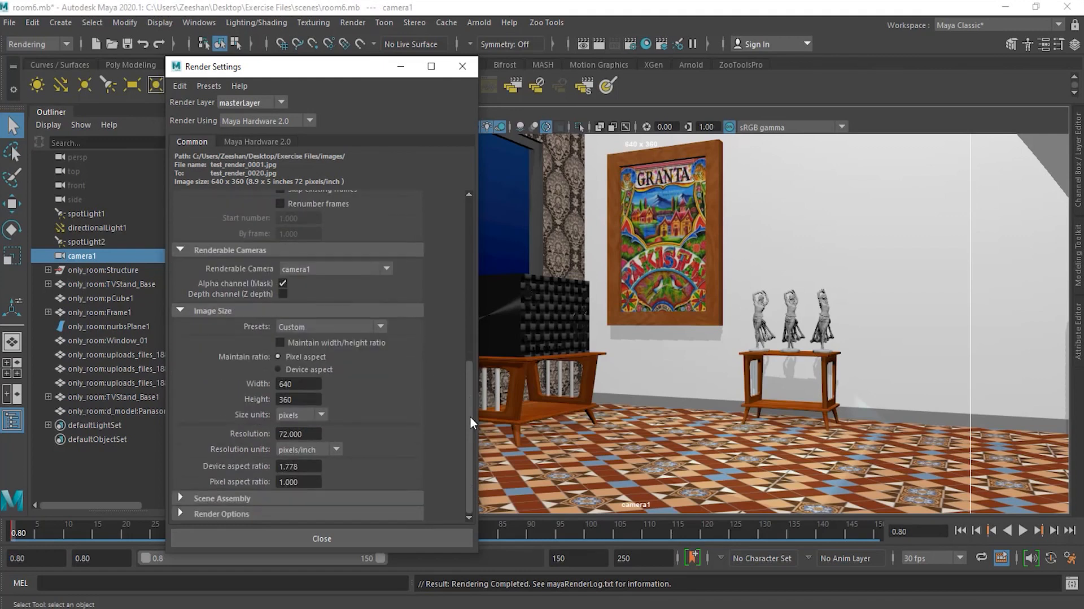
left_click(300, 540)
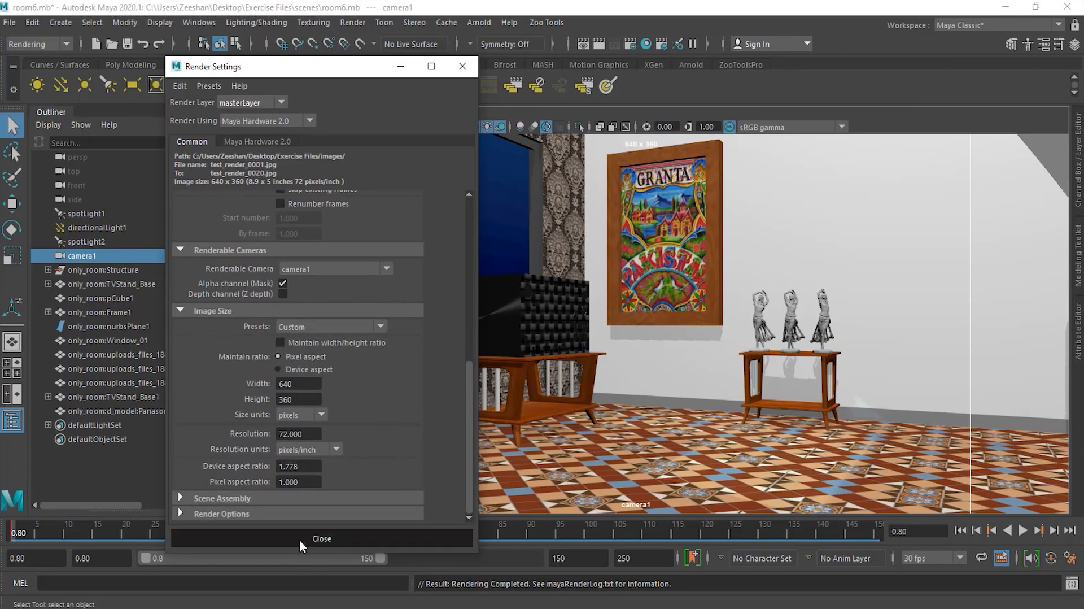
Step: Choose the Rendering menu set and try to open the Batch Render options
left_click(35, 44)
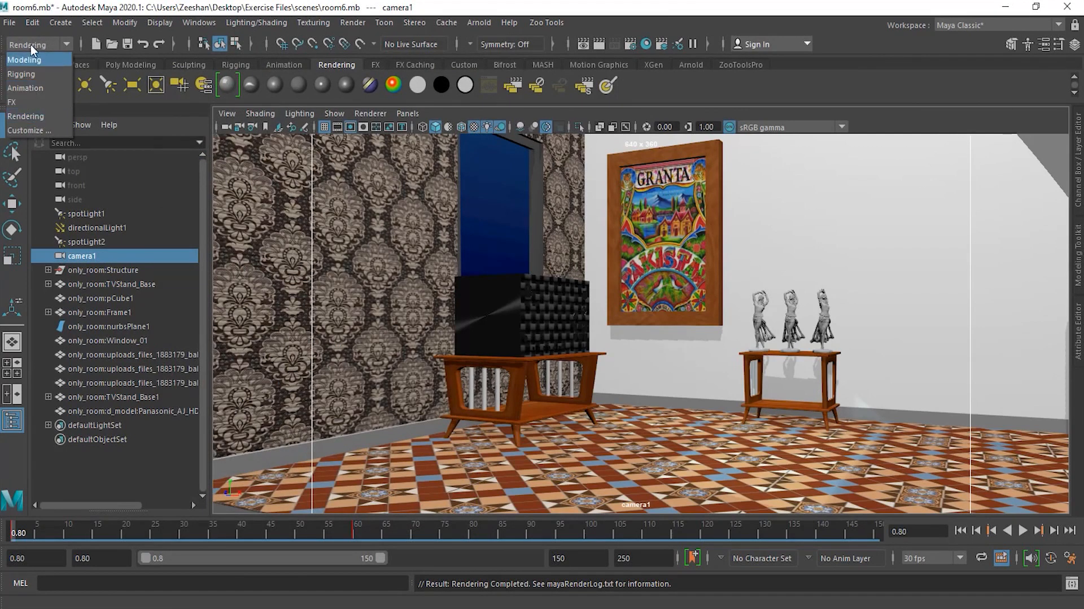
left_click(38, 118)
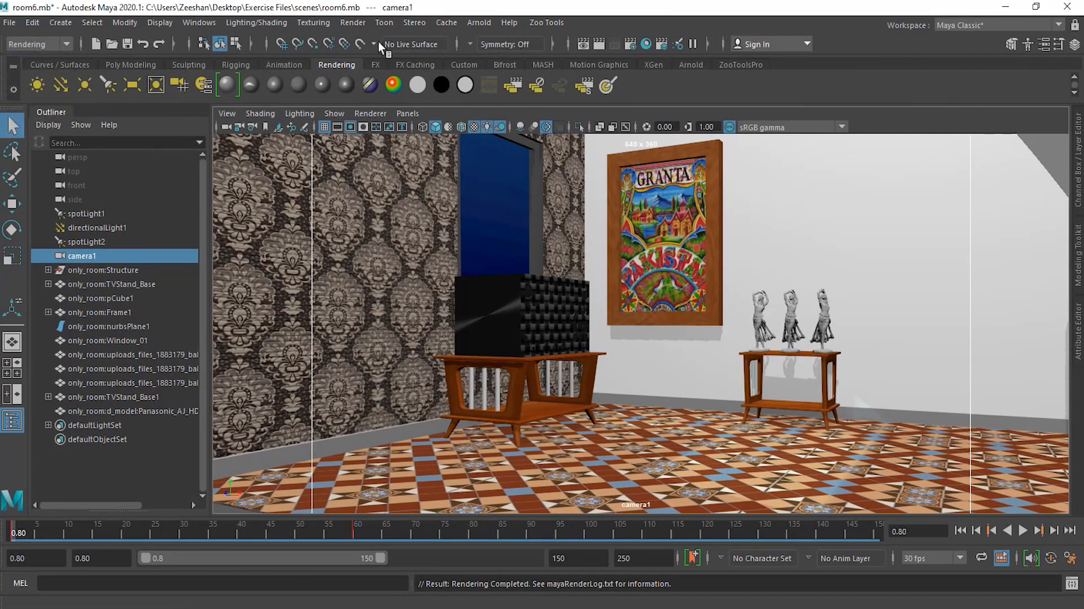
left_click(353, 22)
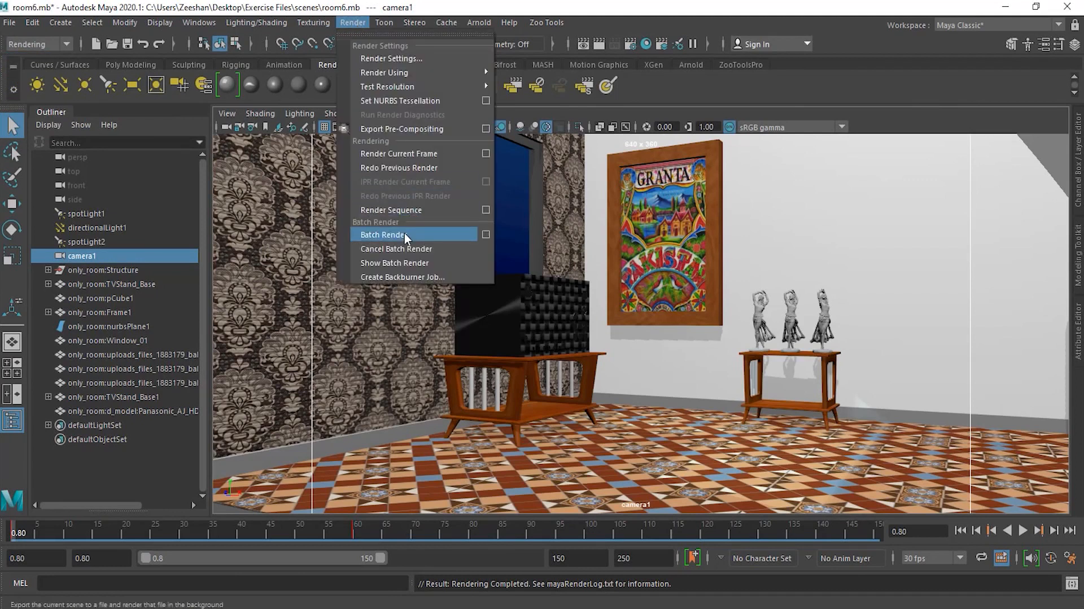
left_click(484, 235)
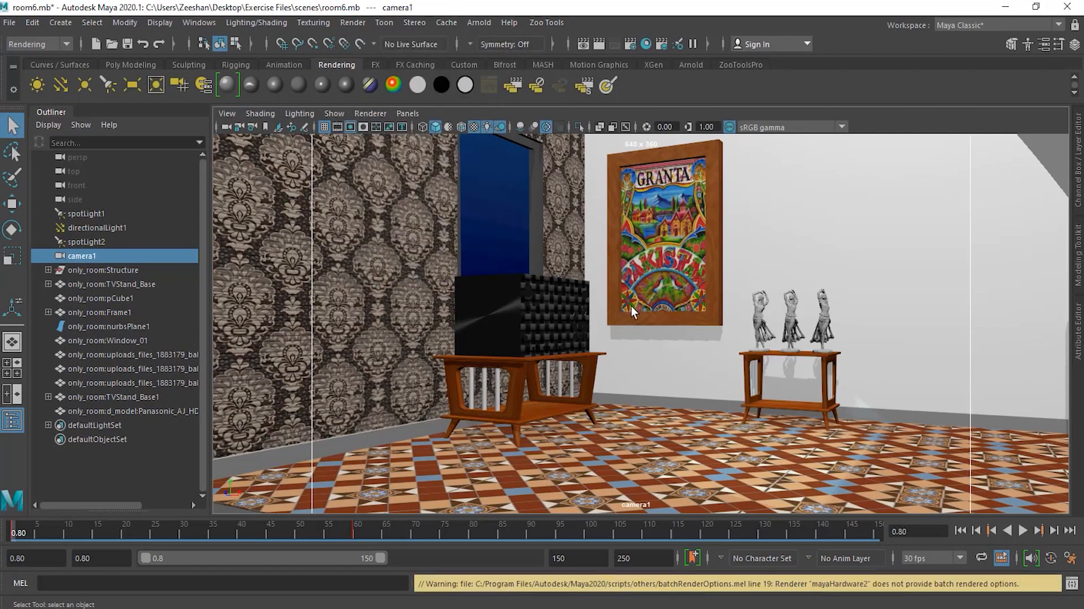
left_click(346, 23)
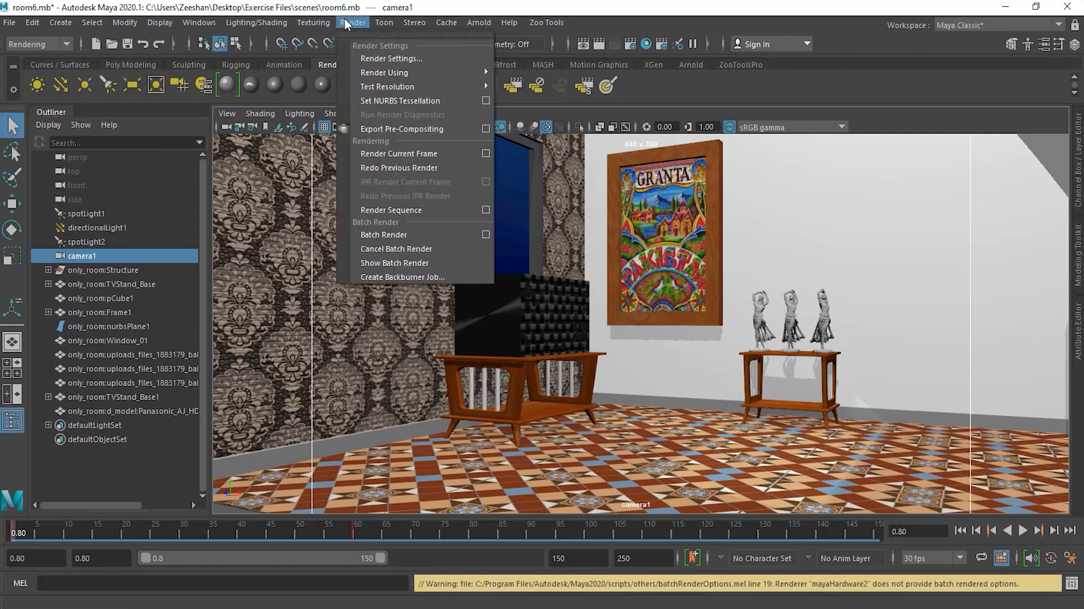
left_click(485, 234)
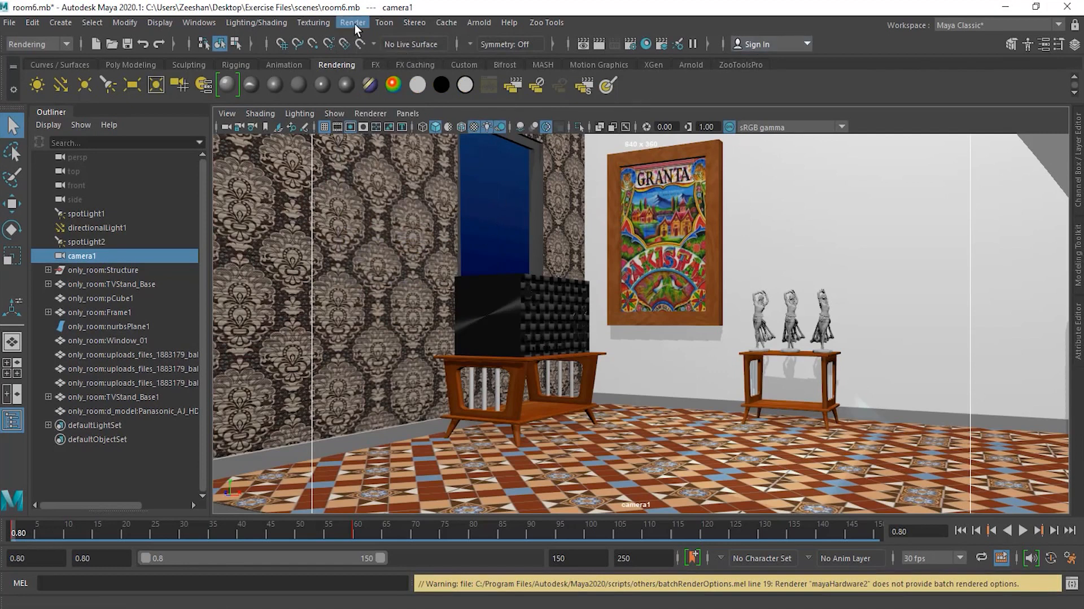
Step: Set the renderer to Maya Software in the Render Settings and open the Batch Render options beside them
left_click(633, 47)
left_click(266, 121)
left_click(272, 137)
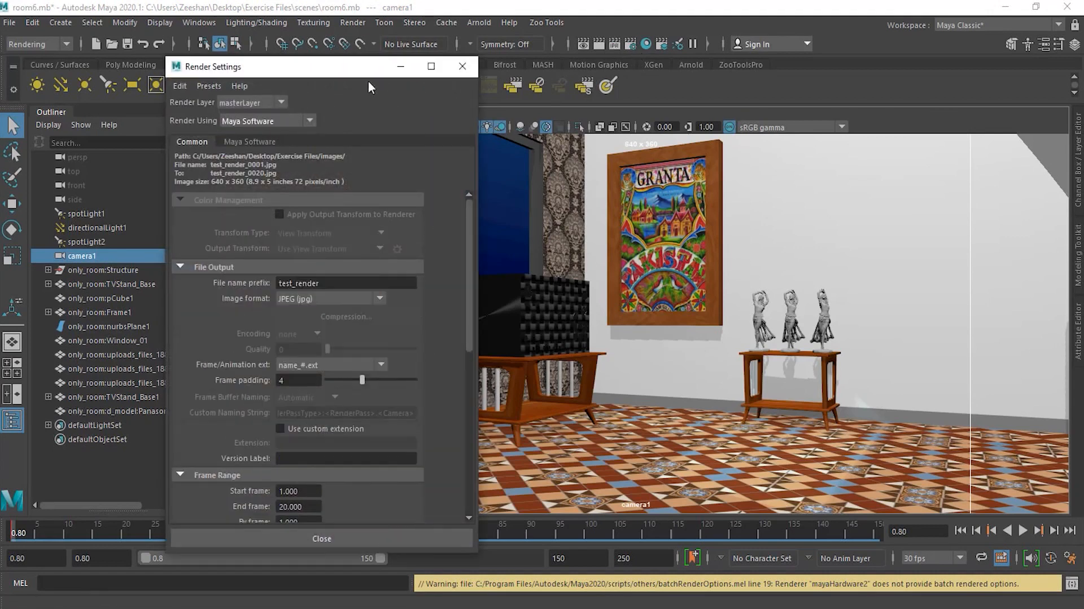
left_click(346, 22)
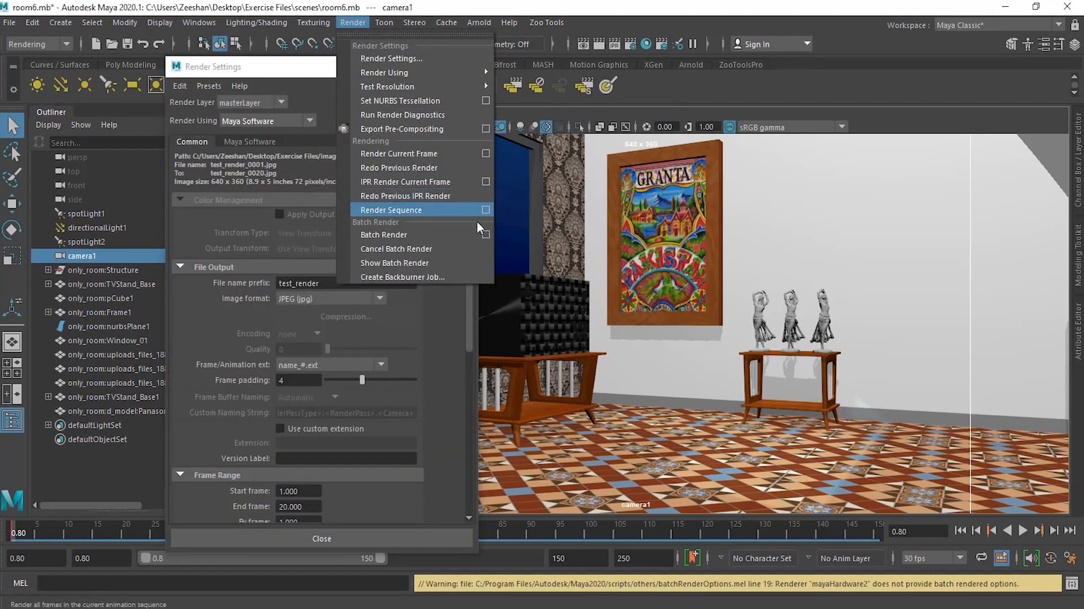
left_click(488, 234)
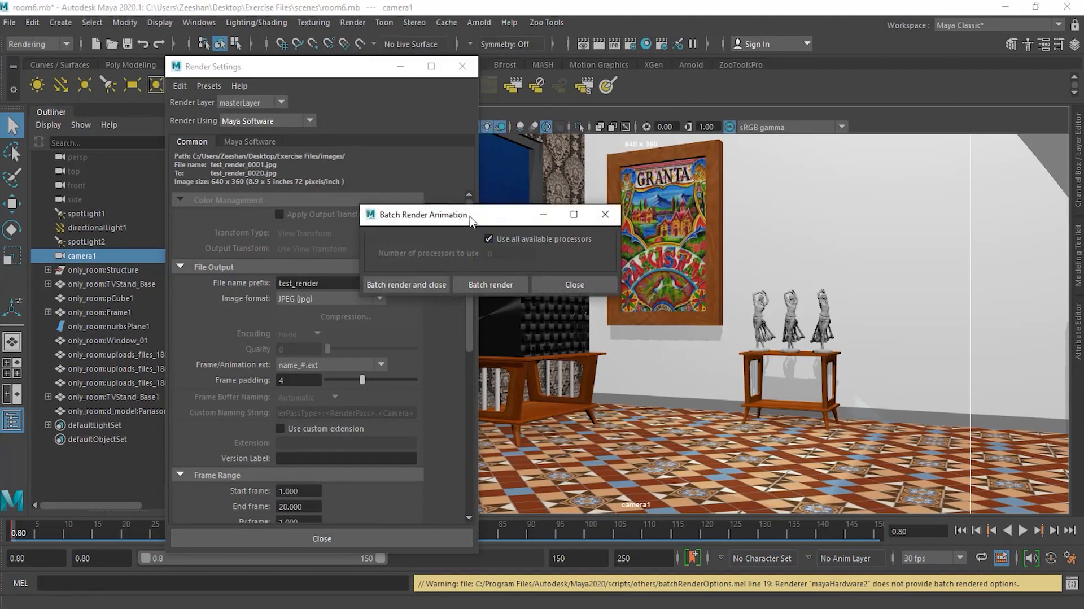
left_click_drag(441, 215, 594, 184)
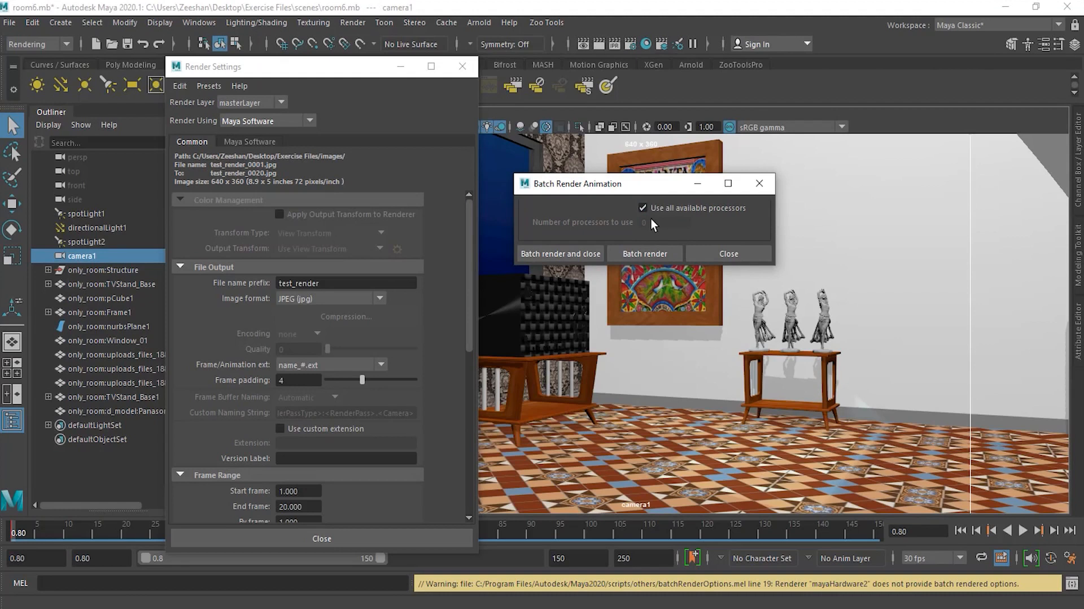
Step: Set the renderer back to Maya Hardware 2.0, close the Render Settings and start the batch render of the animation
left_click(282, 121)
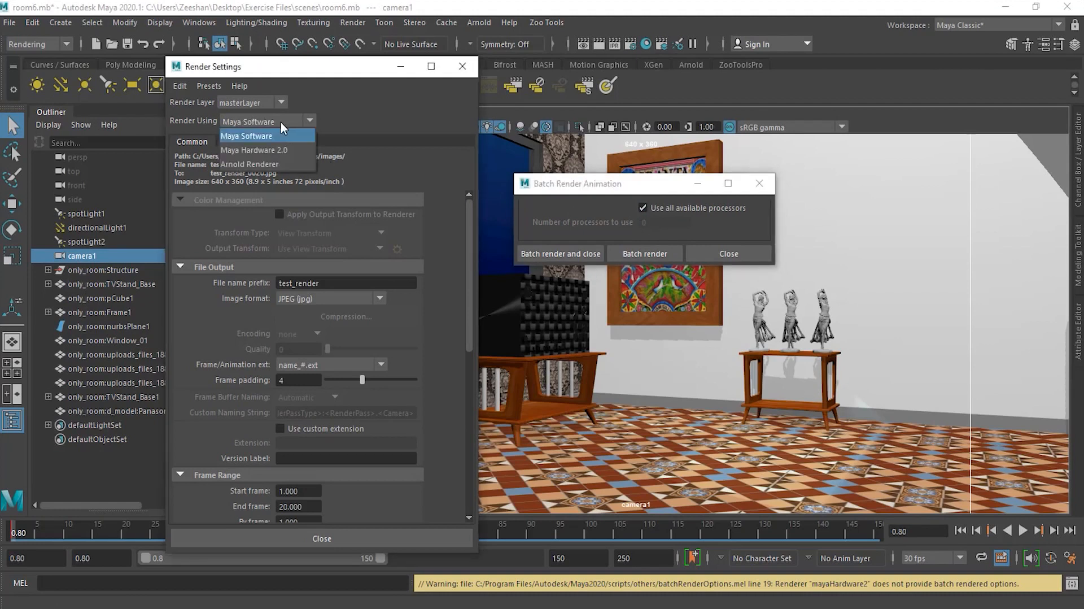
left_click(268, 151)
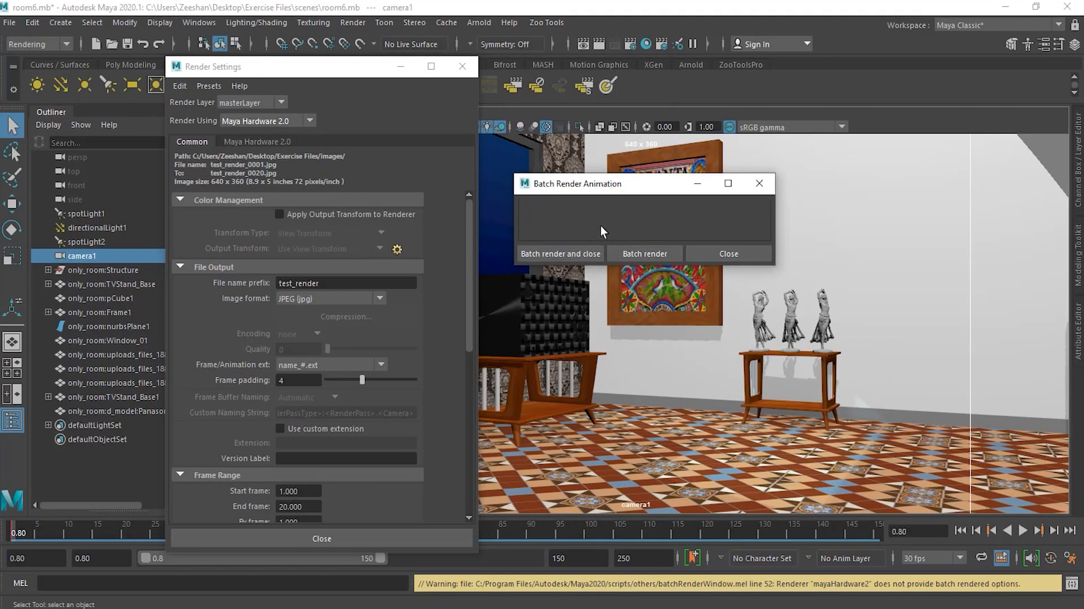
left_click(462, 66)
left_click(349, 23)
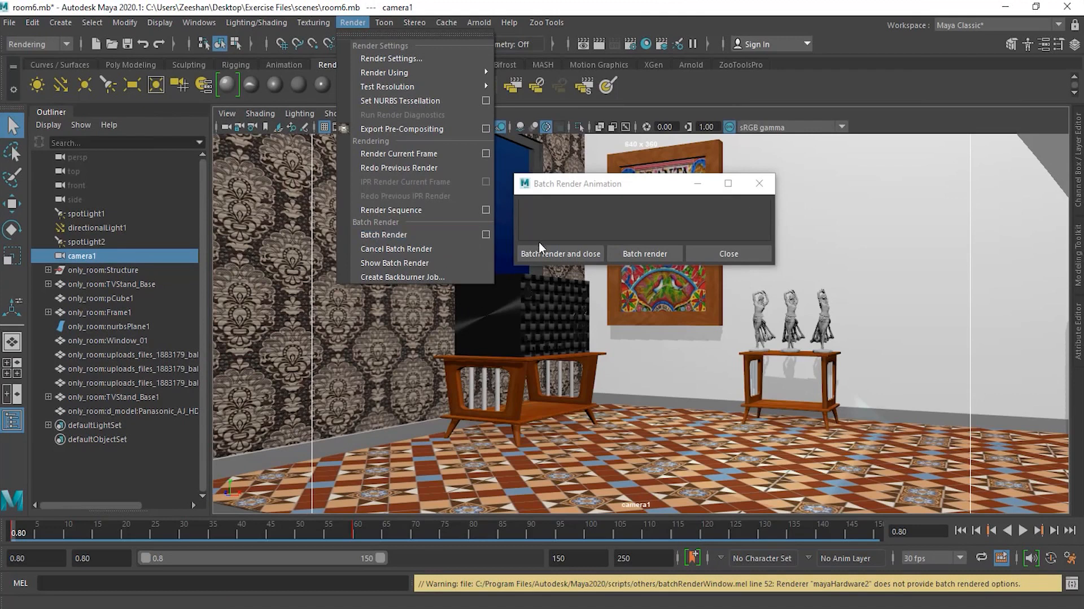
left_click(550, 253)
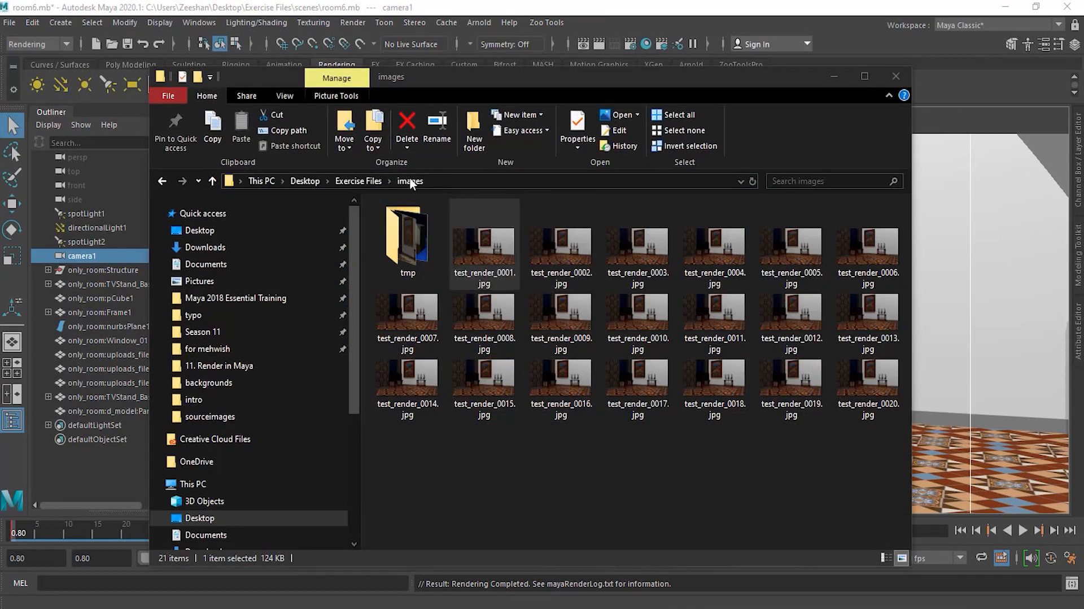
Step: Open the rendered frame test_render_0001.jpg from the Exercise Files images folder to examine the result
left_click(635, 461)
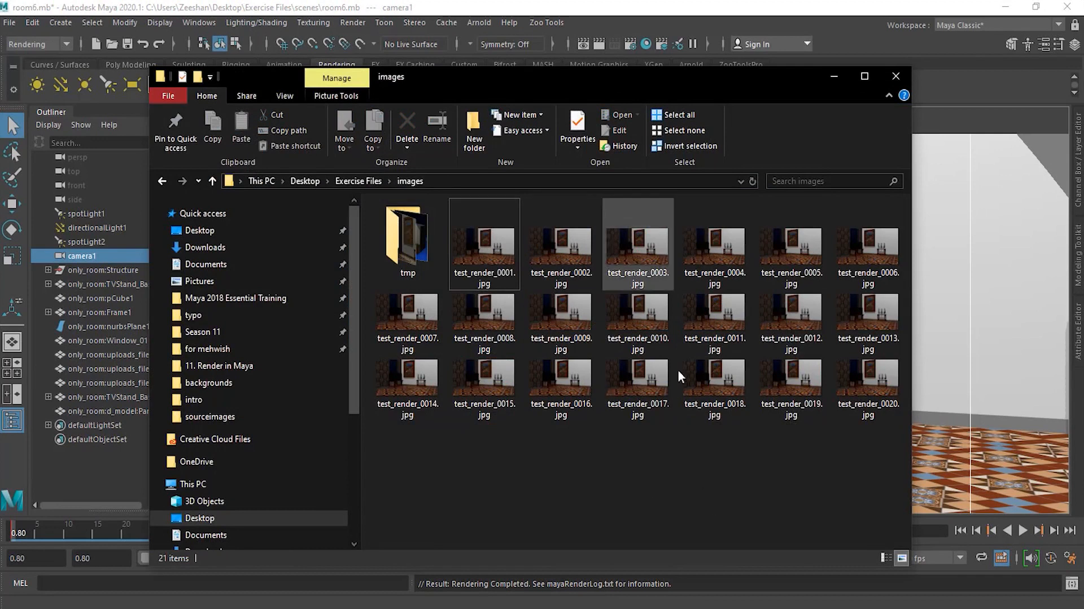
double_click(492, 281)
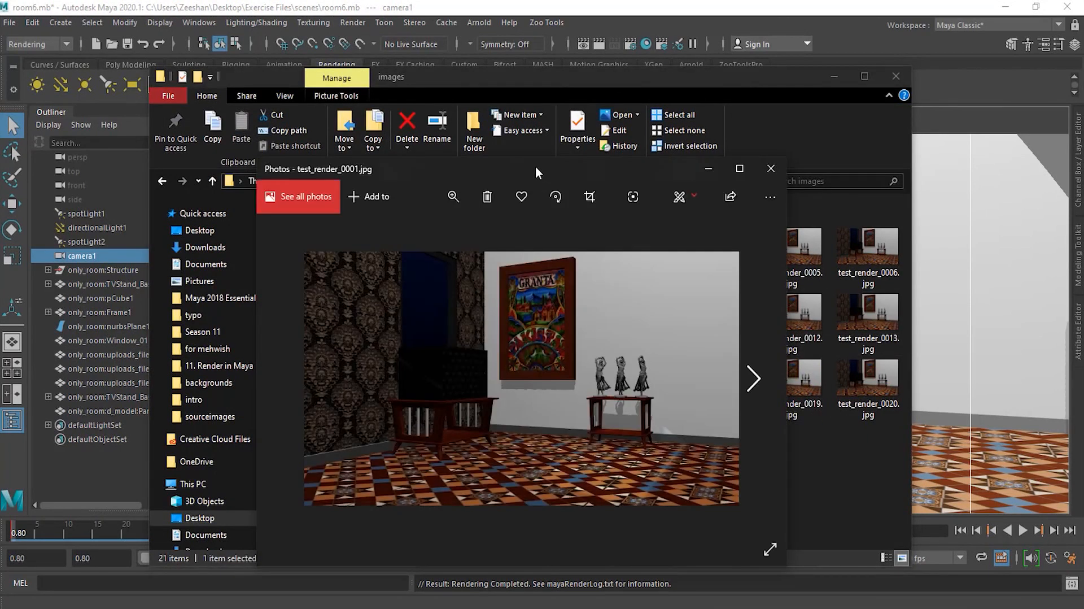
left_click_drag(535, 166, 359, 154)
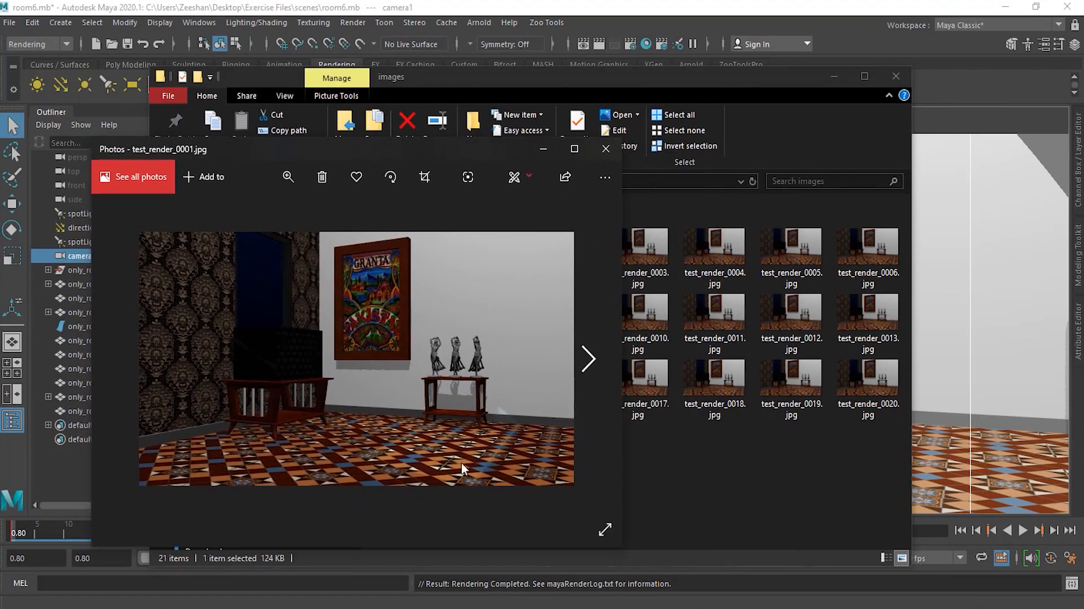
Step: Step through the rendered frames from test_render_0001.jpg to test_render_0020.jpg and examine the statues in the last frame close up
left_click(589, 359)
left_click(590, 359)
left_click(592, 360)
left_click(592, 360)
left_click(591, 360)
left_click(591, 360)
left_click(591, 360)
left_click(591, 360)
left_click(591, 360)
left_click(592, 360)
left_click(592, 360)
left_click(592, 361)
left_click(593, 360)
left_click(593, 360)
left_click(593, 360)
left_click(593, 360)
left_click(593, 360)
left_click(592, 361)
left_click(593, 360)
scroll(594, 358, "up", 2)
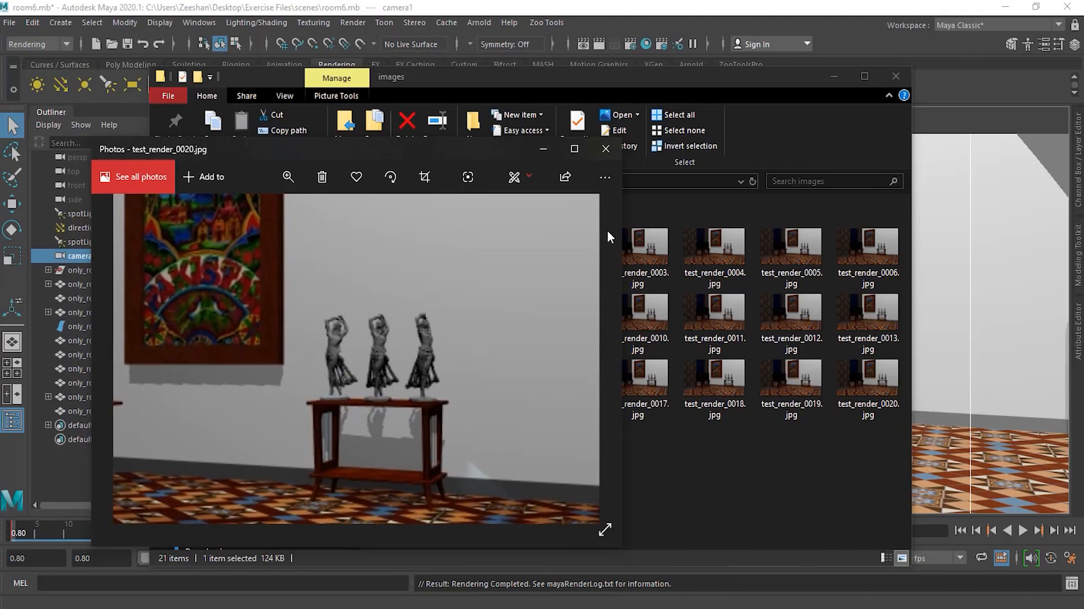
Step: Reopen the rendered images and run back and forth through the frame sequence to review the camera movement
left_click(605, 149)
double_click(636, 384)
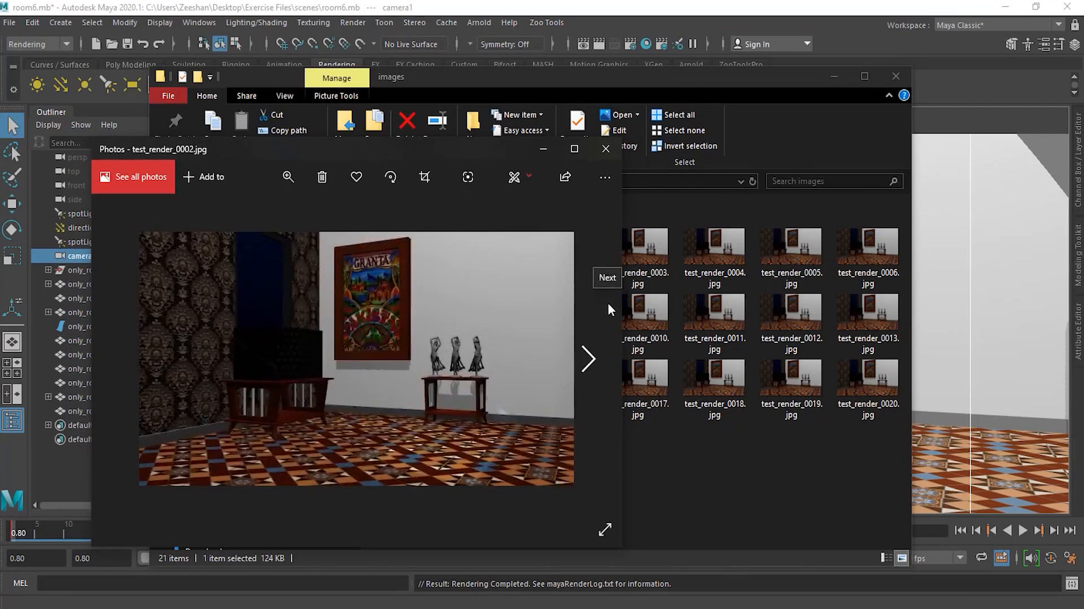
left_click(608, 302)
left_click(608, 303)
left_click(607, 303)
left_click(607, 302)
left_click(607, 303)
left_click(607, 302)
left_click(607, 302)
left_click(608, 303)
left_click(607, 303)
left_click(607, 302)
left_click(607, 303)
left_click(607, 303)
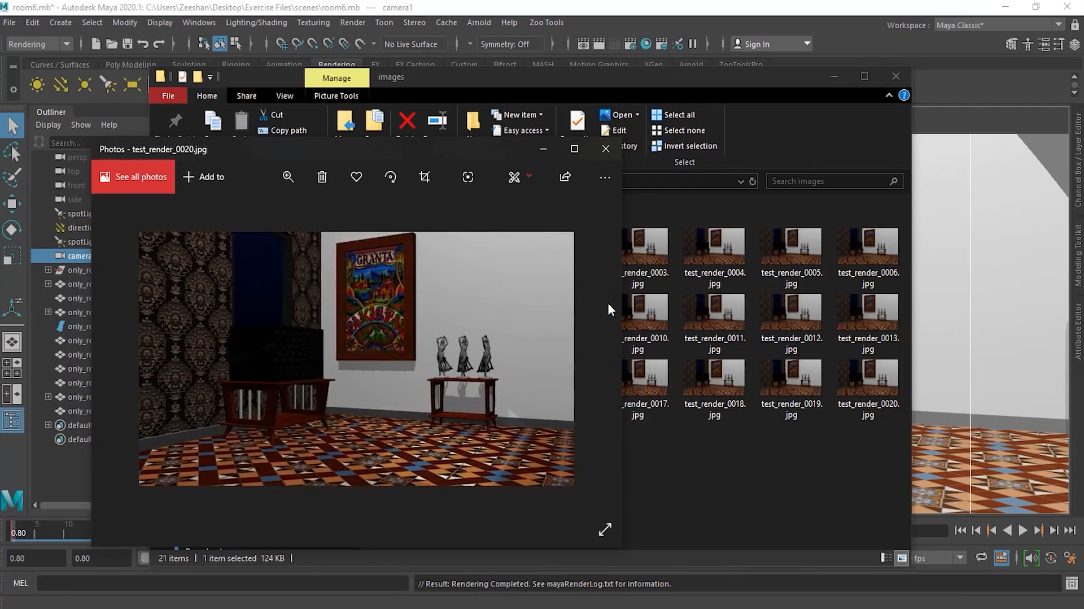
scroll(608, 303, "up", 9)
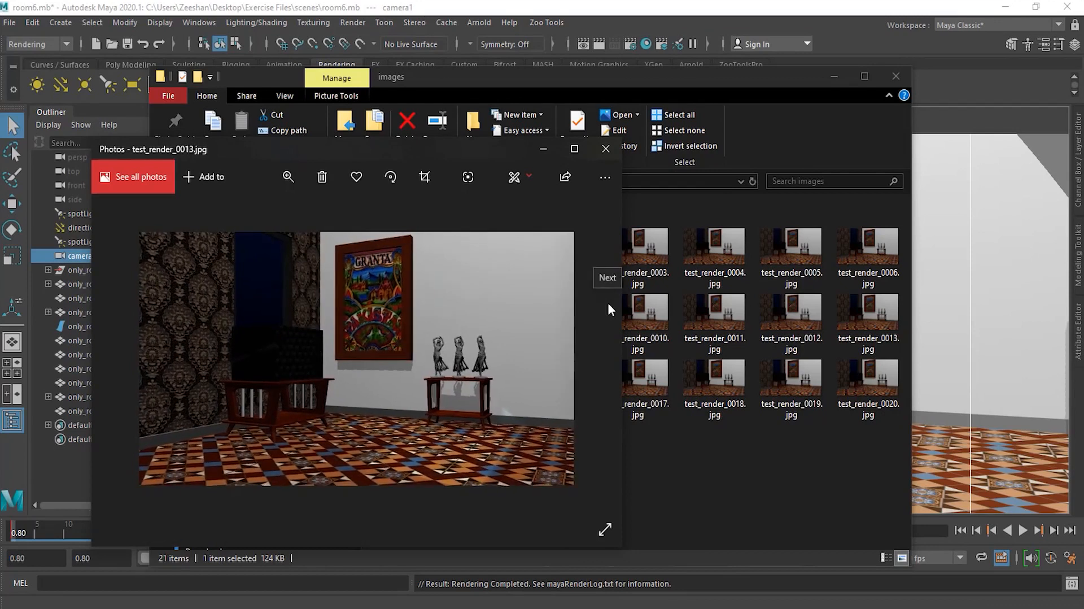
scroll(608, 302, "up", 10)
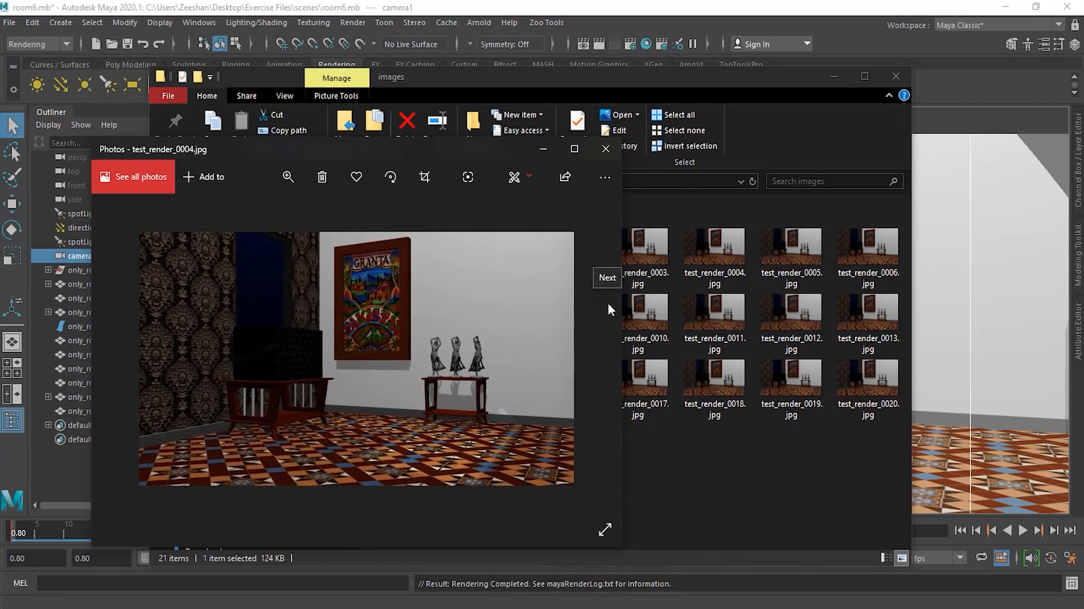
scroll(607, 303, "down", 9)
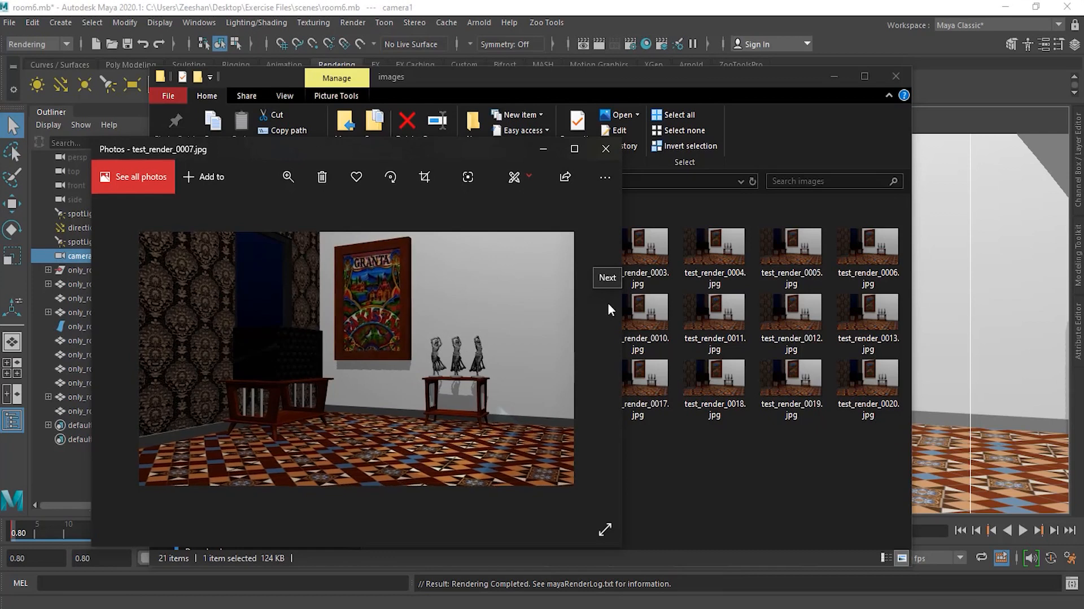
scroll(608, 303, "down", 7)
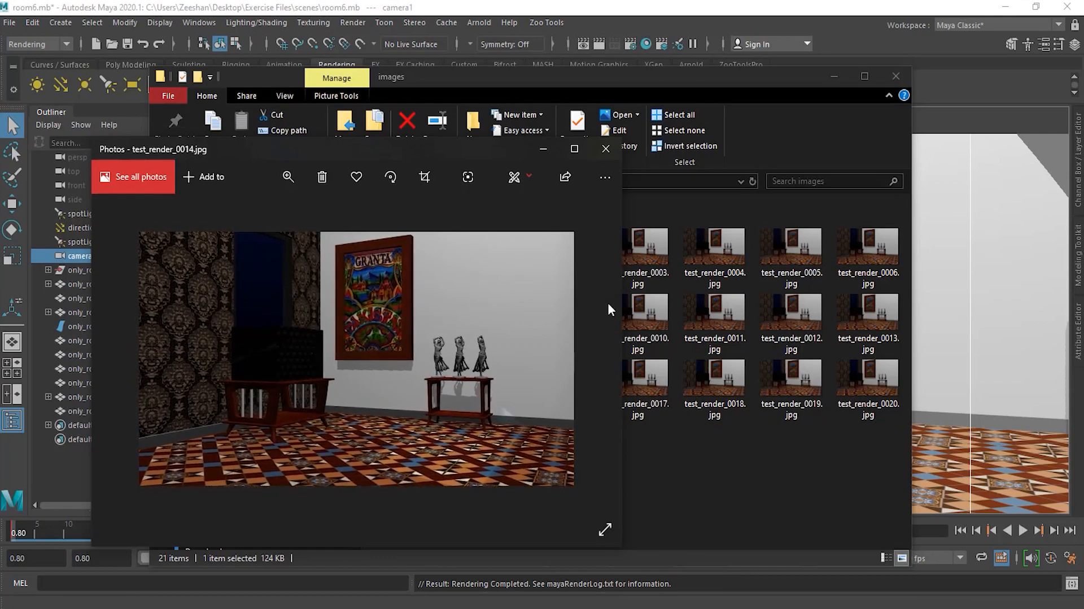
scroll(608, 306, "down", 3)
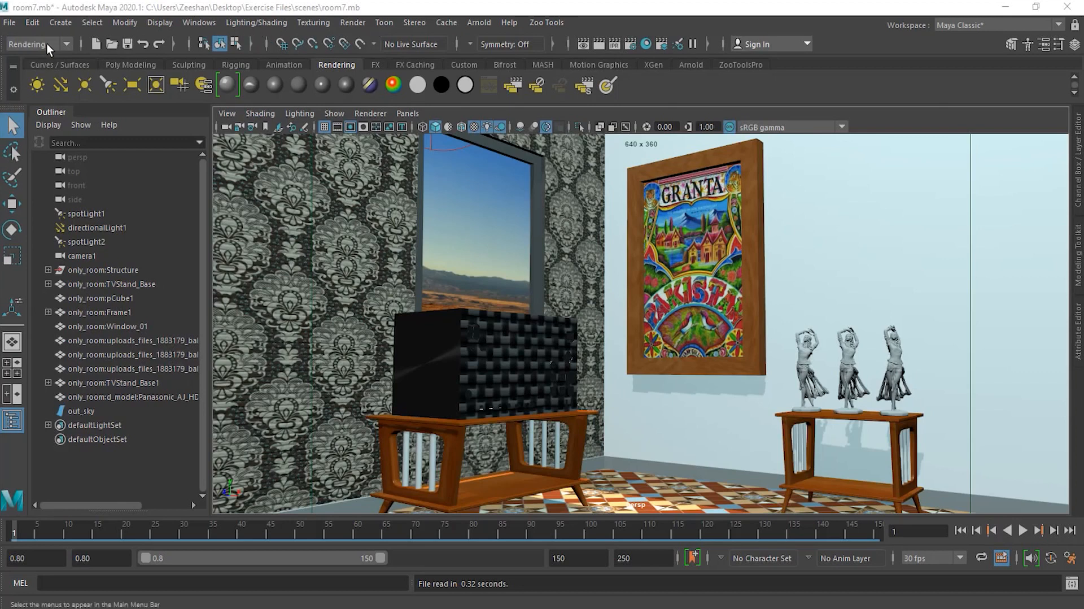
Step: Open the Render Setup editor, switch to the four-view layout and place the editor beside the Outliner
left_click(200, 23)
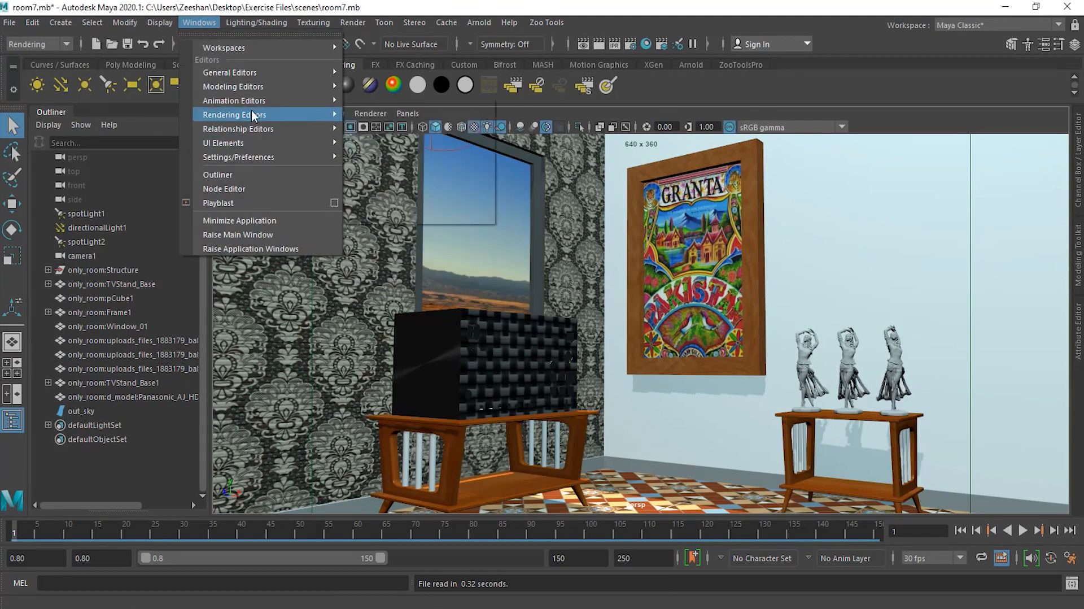
mouse_move(252, 112)
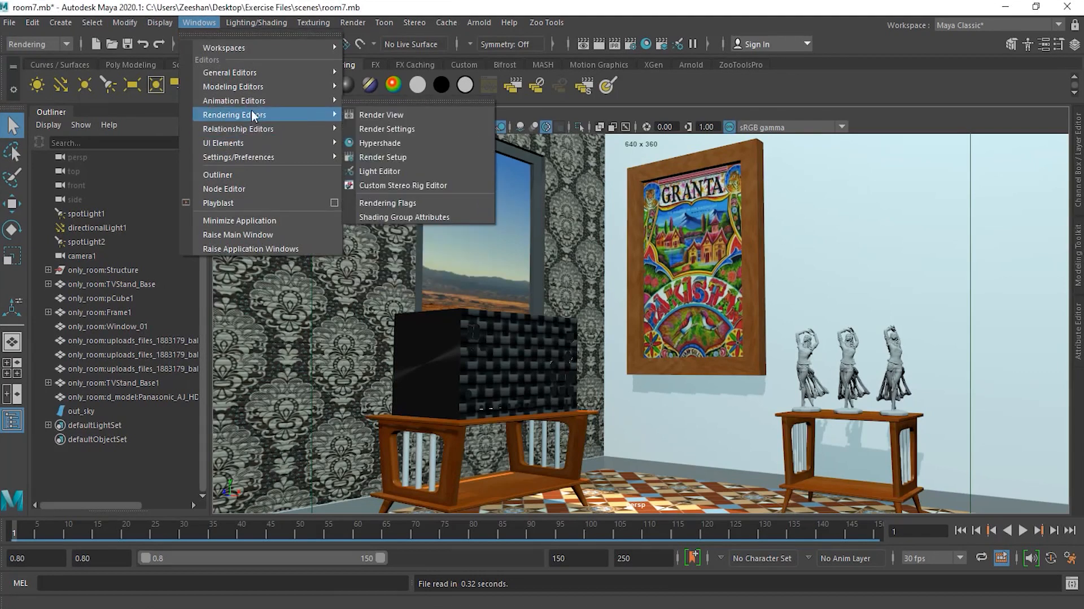
left_click(435, 158)
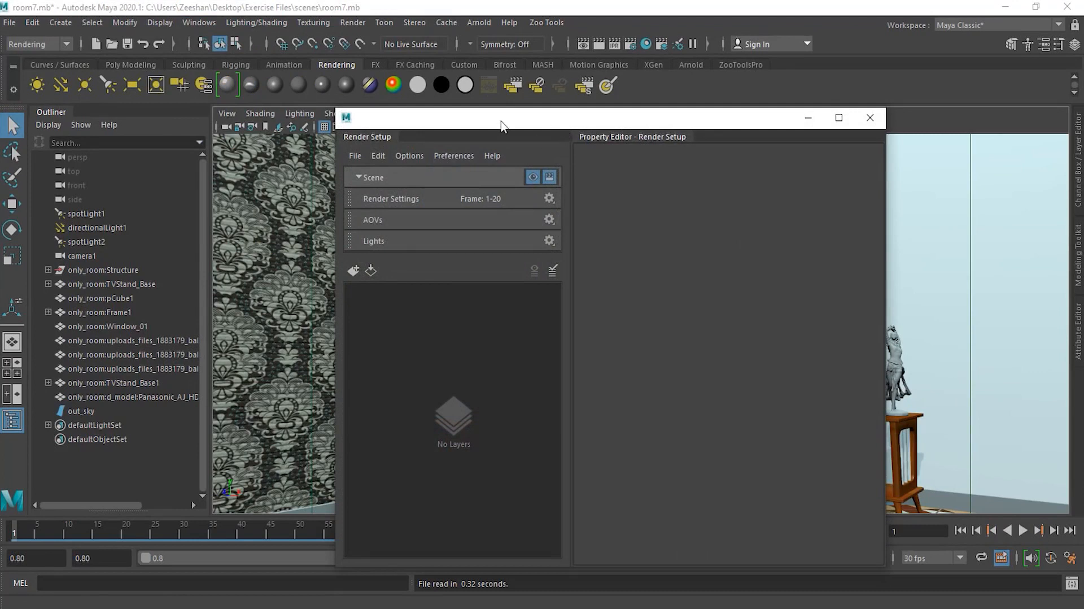
left_click_drag(455, 121, 700, 157)
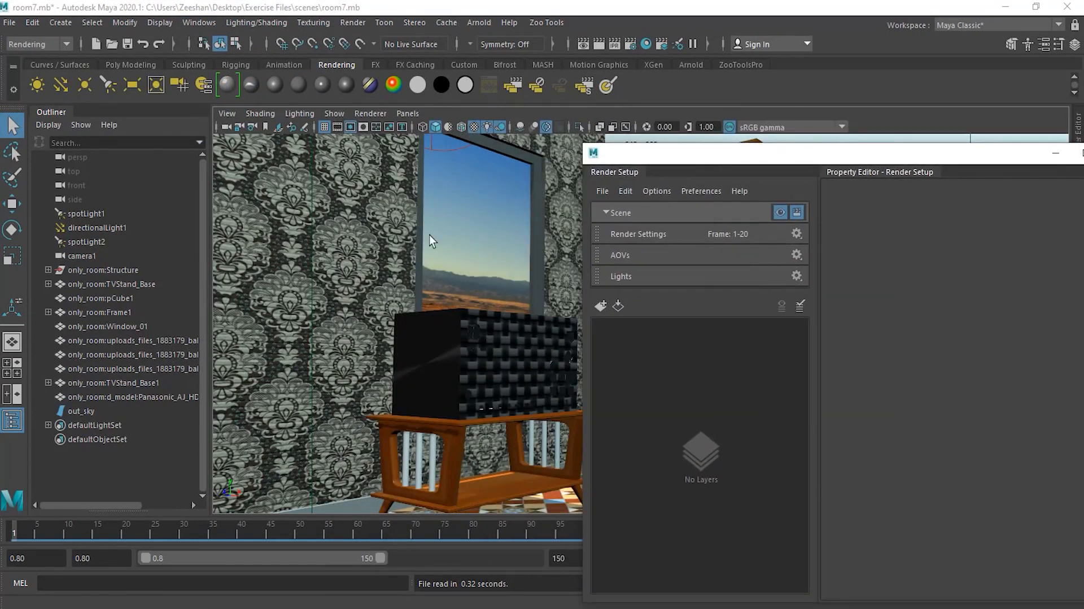
left_click(13, 366)
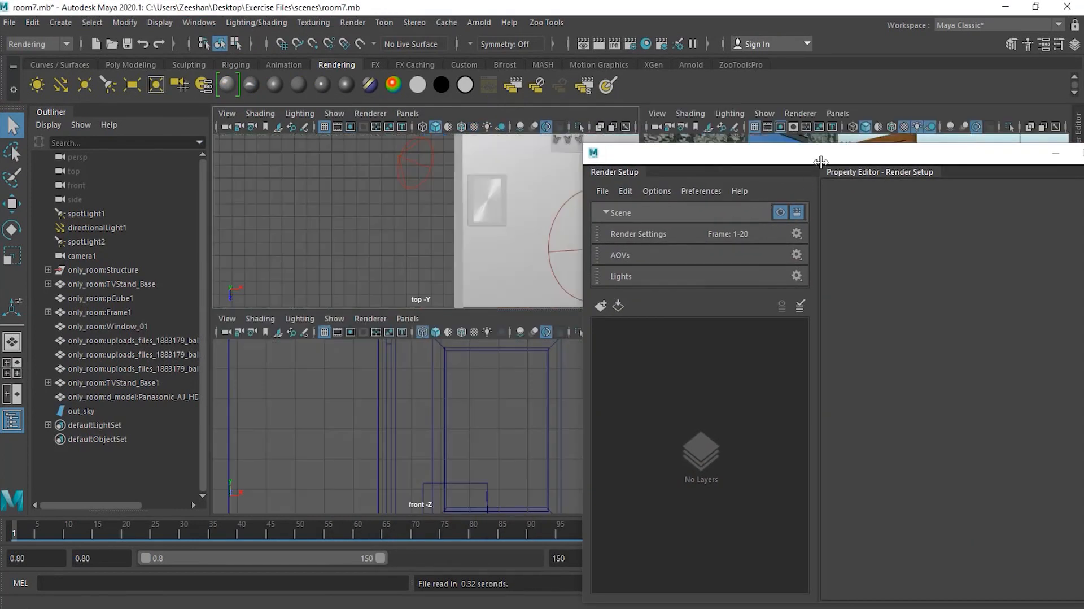
left_click_drag(818, 160, 324, 100)
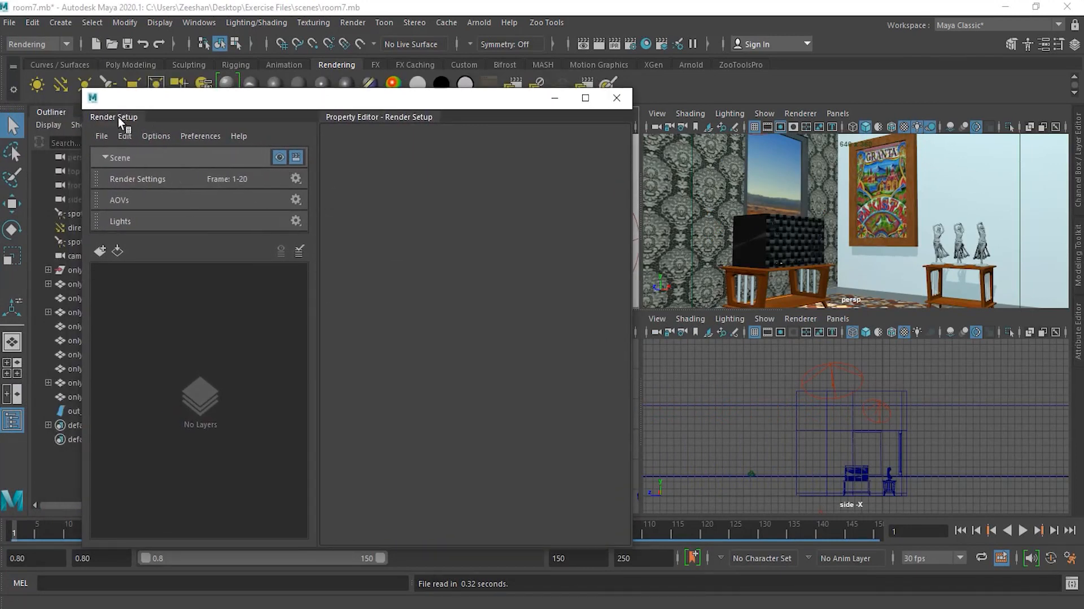
left_click(107, 156)
left_click(107, 156)
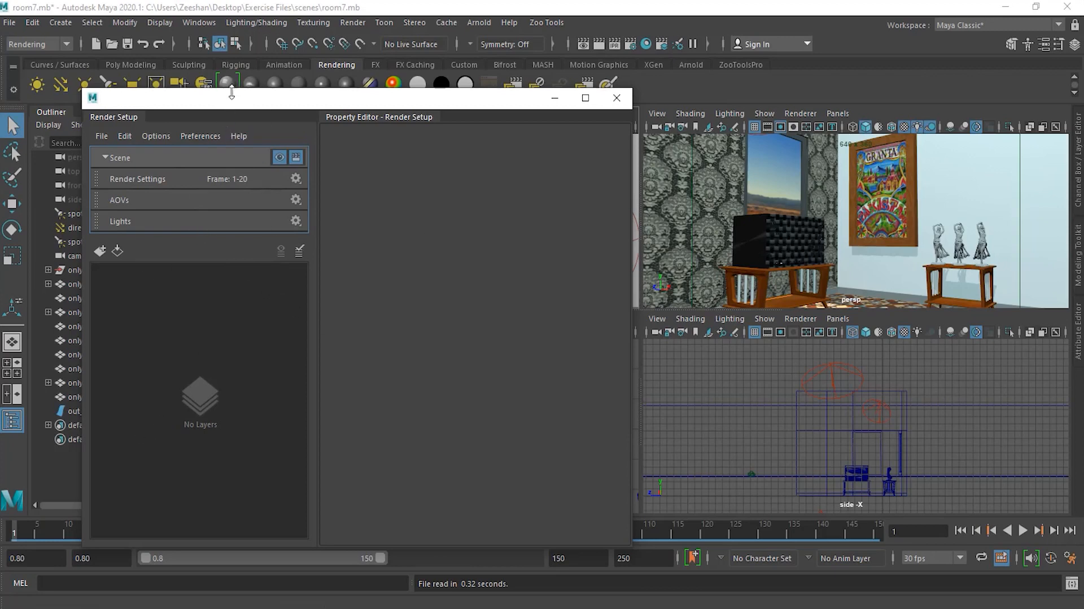
left_click_drag(234, 101, 354, 100)
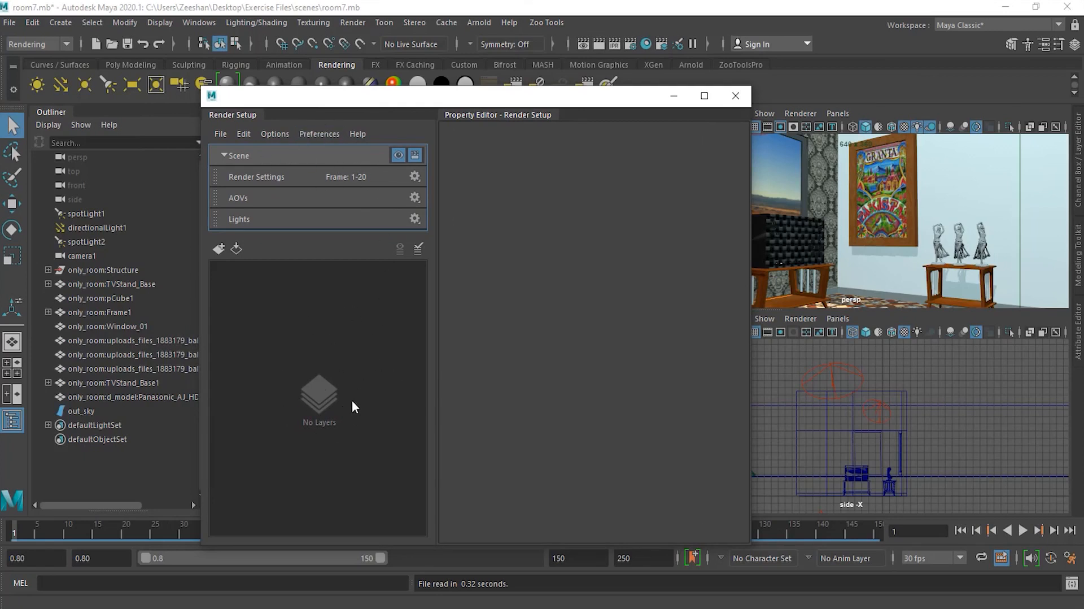
Step: Create a render layer named Furniture and add a collection to it
left_click(219, 249)
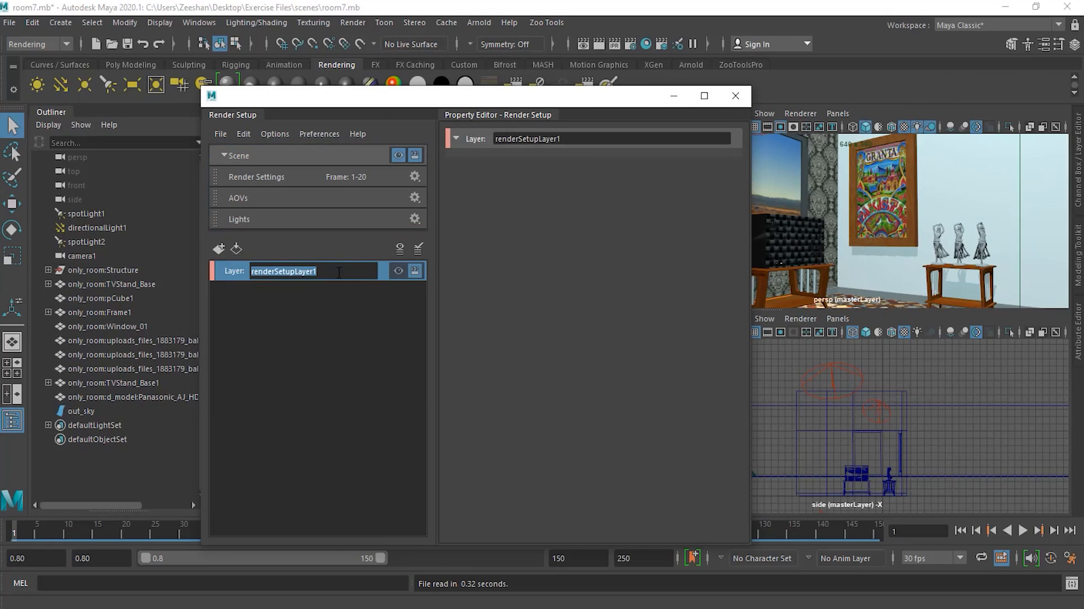
type("Furniture")
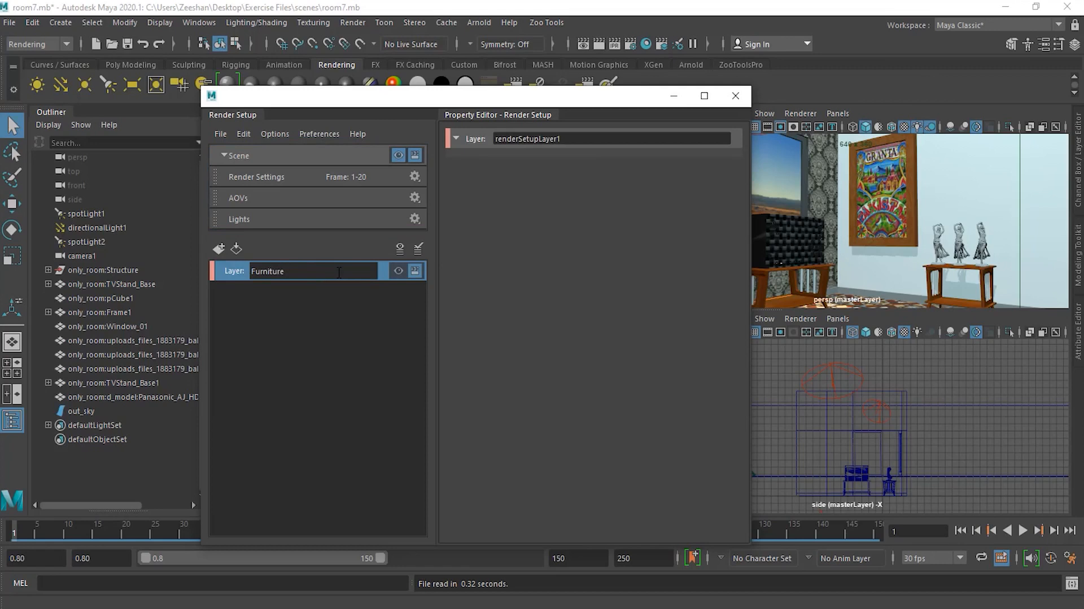
key("Return")
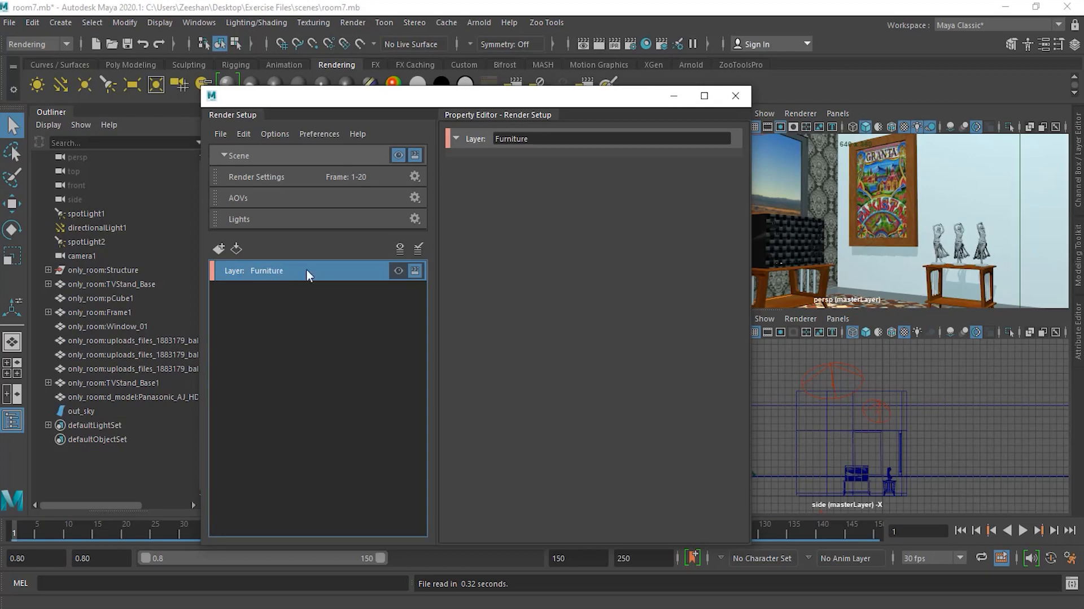
right_click(276, 273)
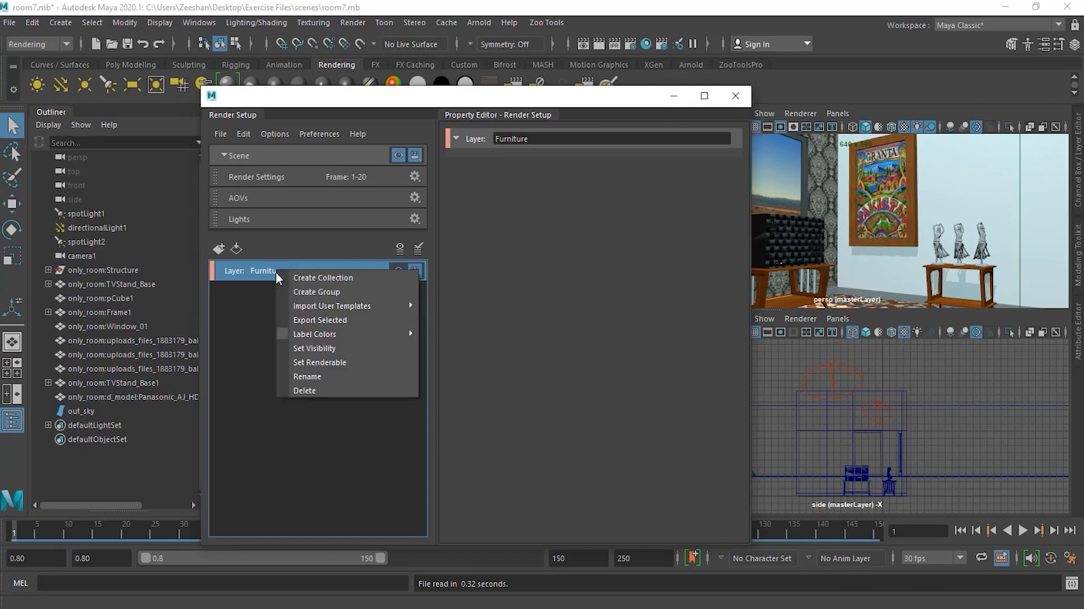
left_click(351, 280)
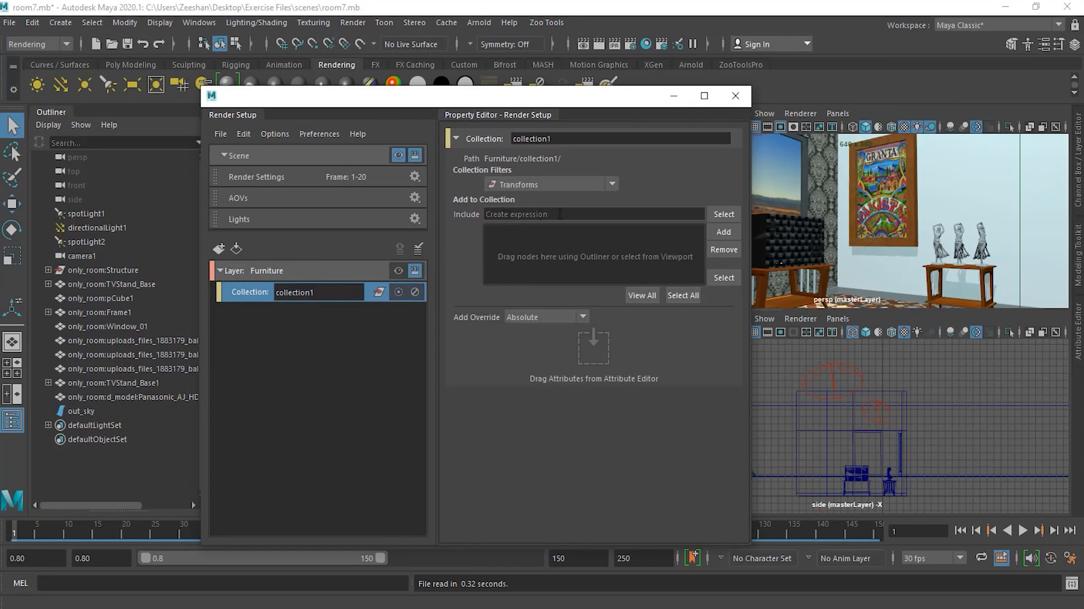
Step: Try to populate collection1 with the include expression *only_room, and clear the expression
mouse_move(561, 214)
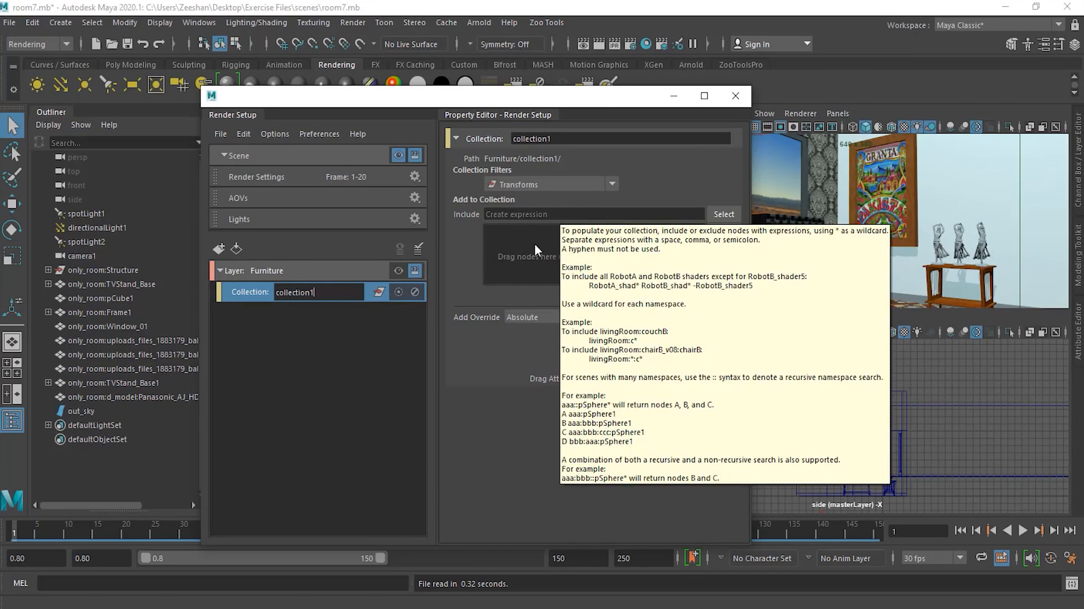
left_click(534, 215)
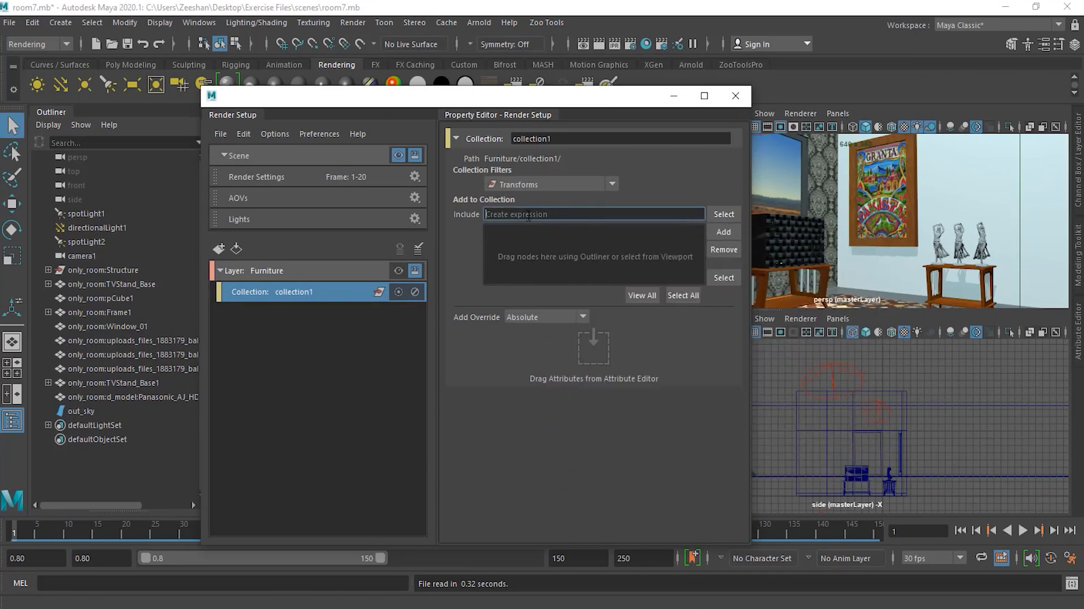
mouse_move(528, 217)
type("*")
key("Return")
left_click(529, 214)
mouse_move(521, 219)
type("only_room")
left_click(736, 232)
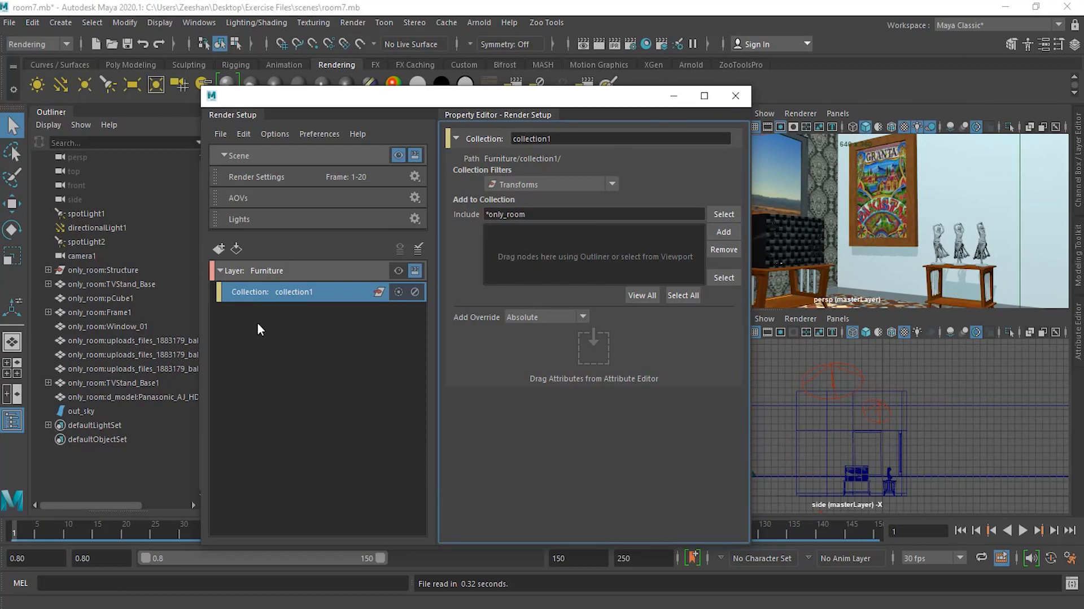
left_click(605, 214)
key("Return")
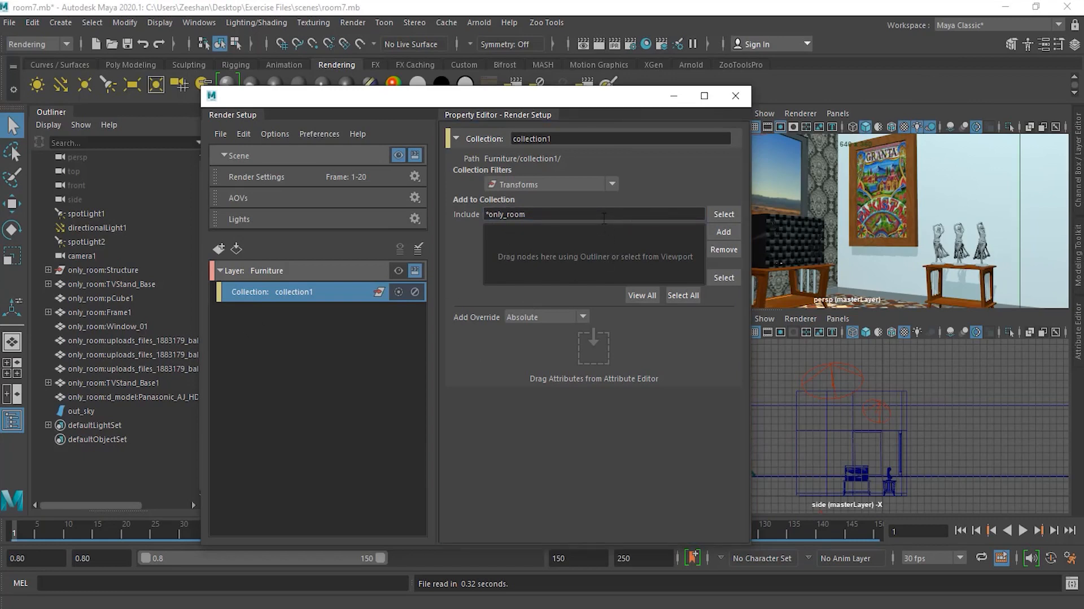
left_click_drag(603, 216, 461, 217)
key("BackSpace")
key("Return")
Step: Add the only_room:TVStand_Base and only_room:Frame1 objects to collection1 of the Furniture layer
left_click(127, 284)
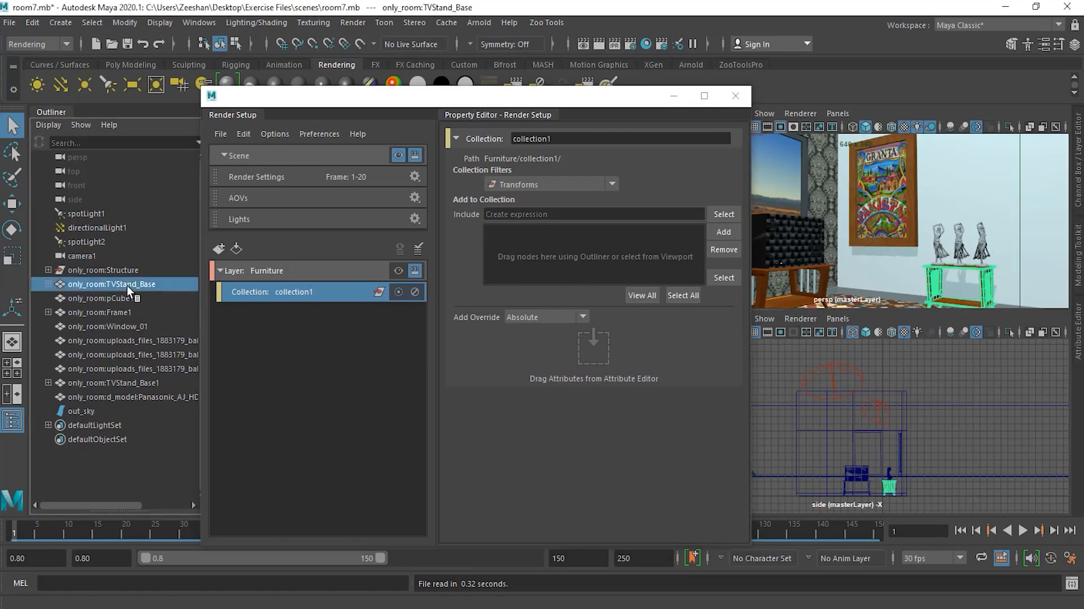
left_click_drag(128, 286, 548, 259)
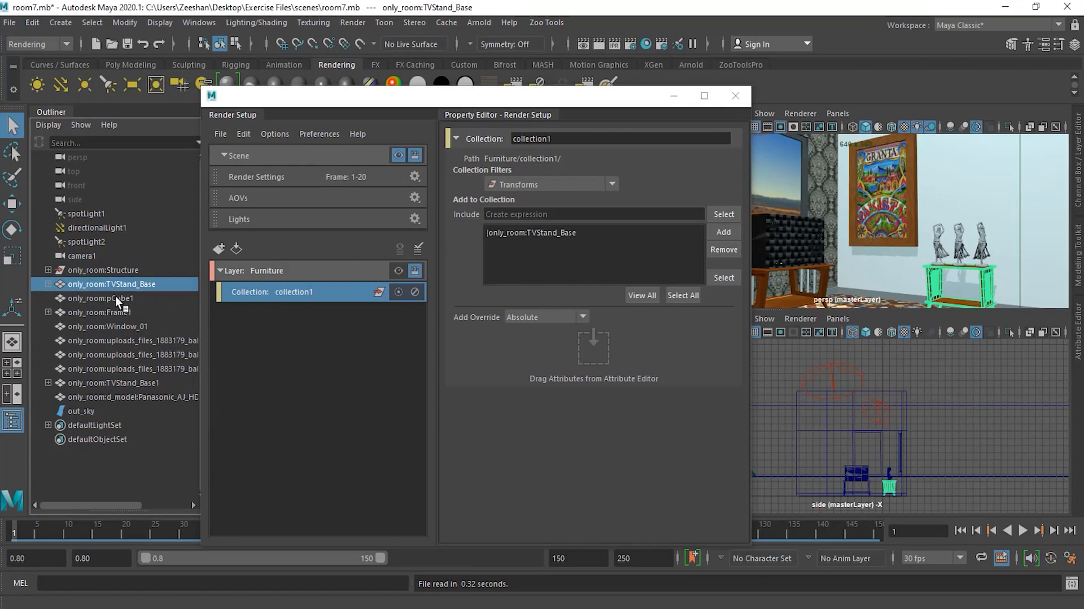
left_click(915, 240)
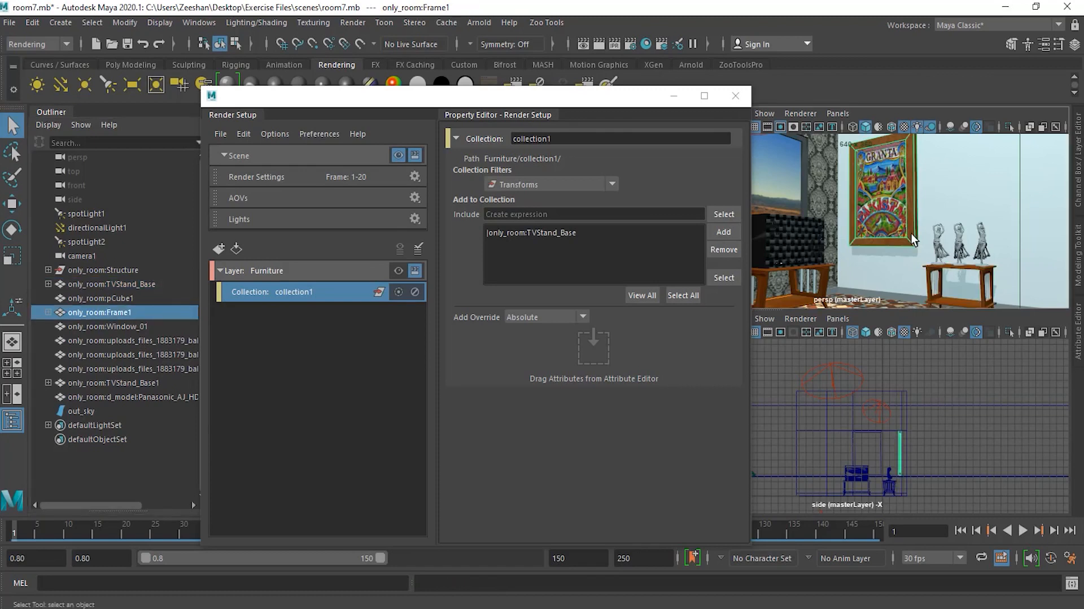
left_click_drag(99, 314, 597, 259)
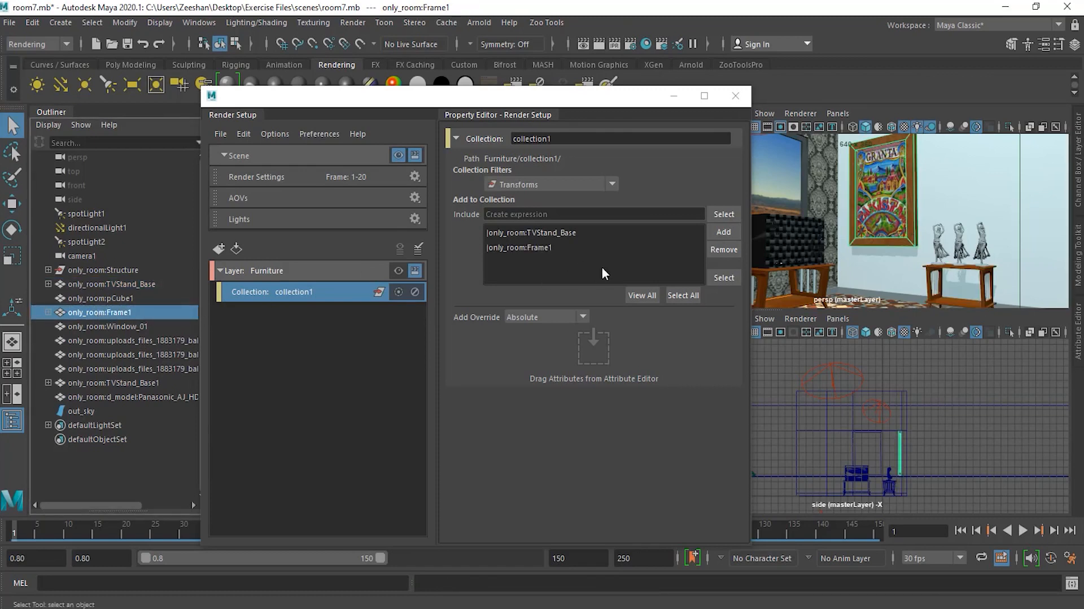
Step: Add the artwork only_room:Art_01, a child of only_room:Frame1, to collection1
left_click(889, 226)
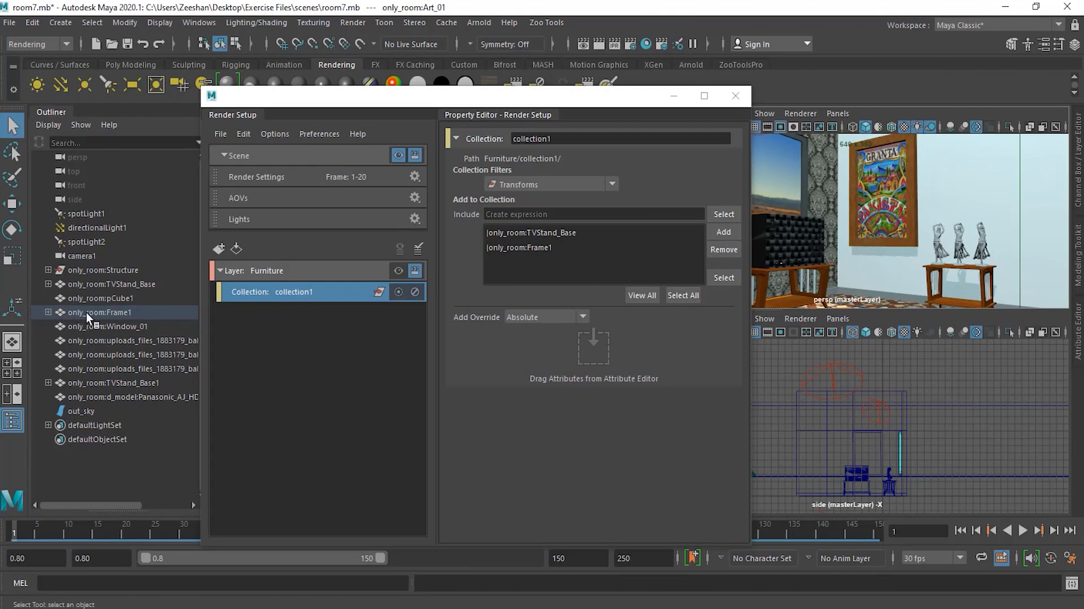
left_click(49, 312)
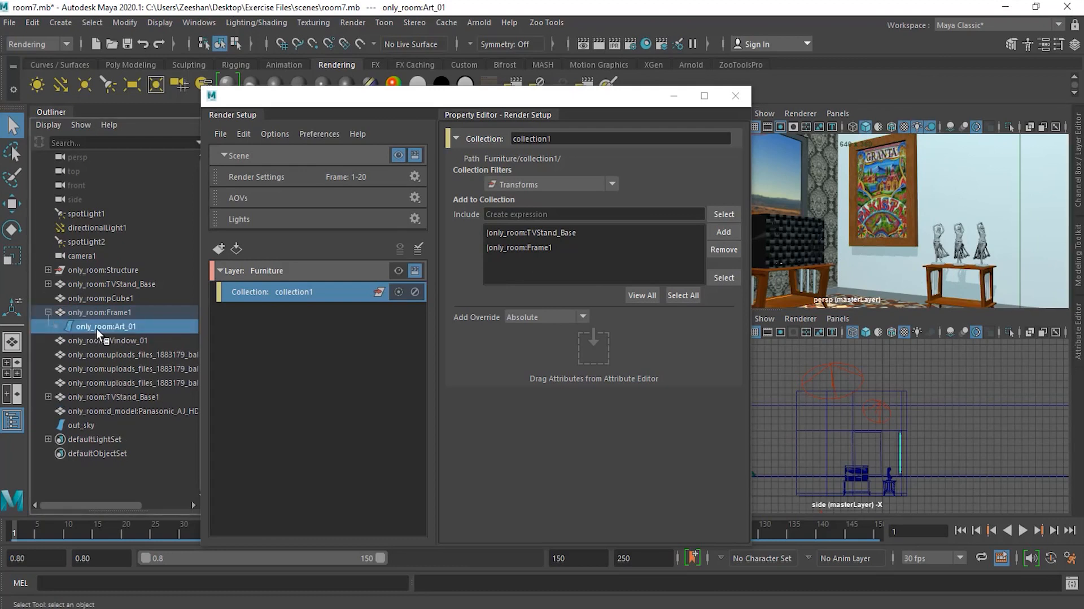
left_click_drag(97, 332, 538, 270)
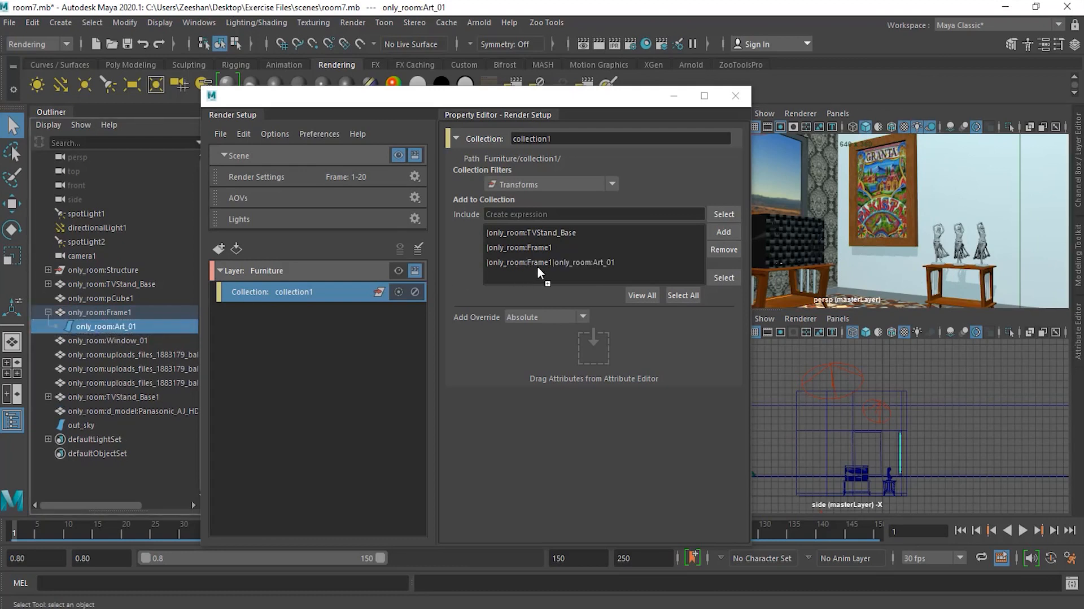
left_click(48, 312)
Step: Add the three ballerina statue objects to collection1 together
left_click(130, 339)
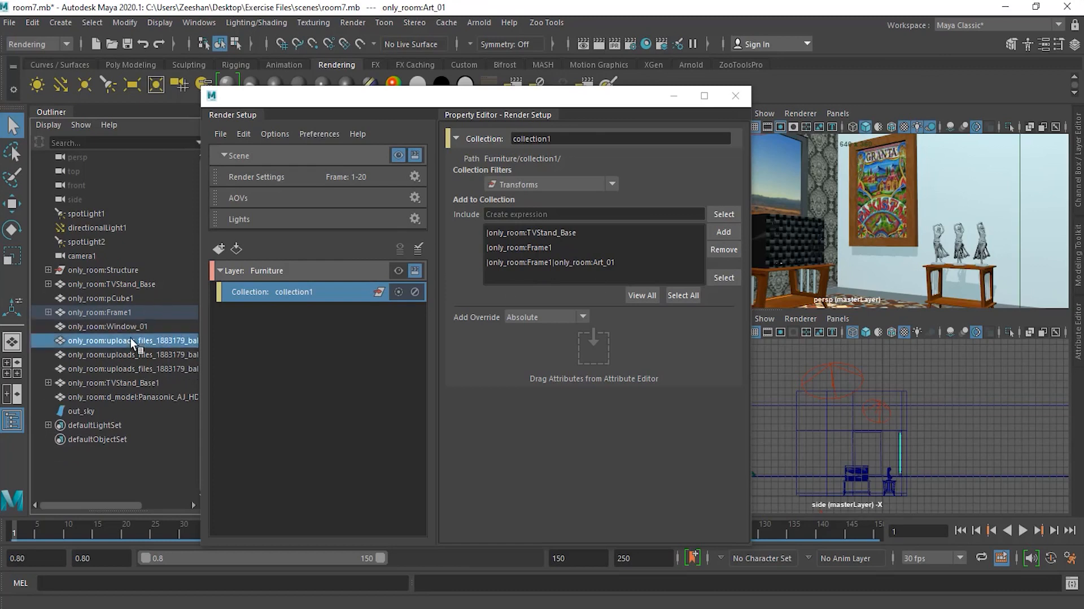
left_click(180, 369, "shift")
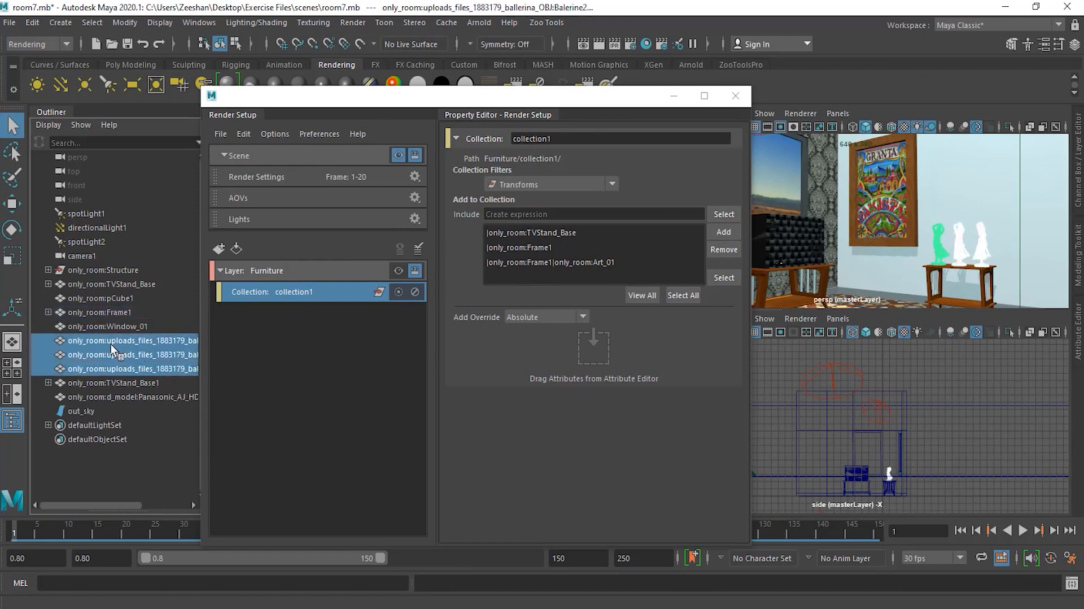
left_click_drag(113, 340, 553, 283)
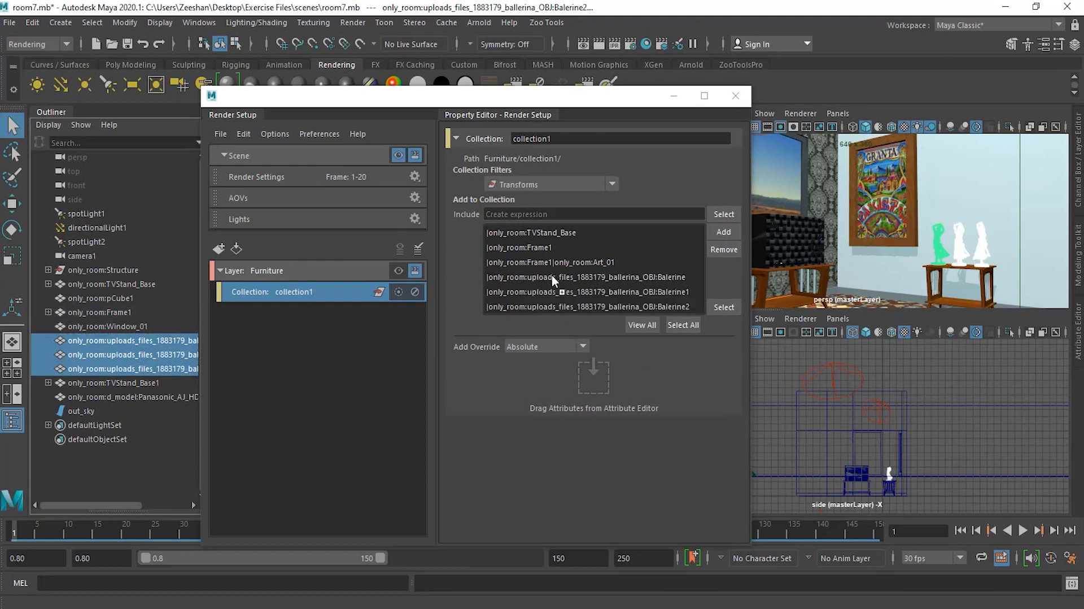
Step: Add only_room:TVStand_Base1 and the only_room:d_model:Panasonic_AJ_HD1400_001 television to collection1 of the Furniture layer
left_click(127, 382)
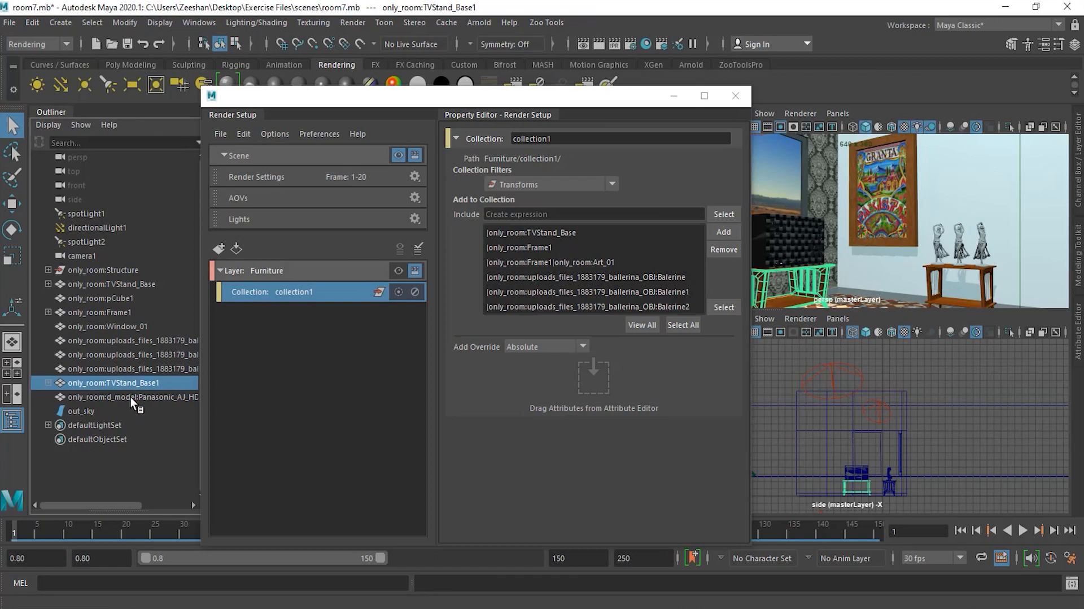
left_click(131, 397, "shift")
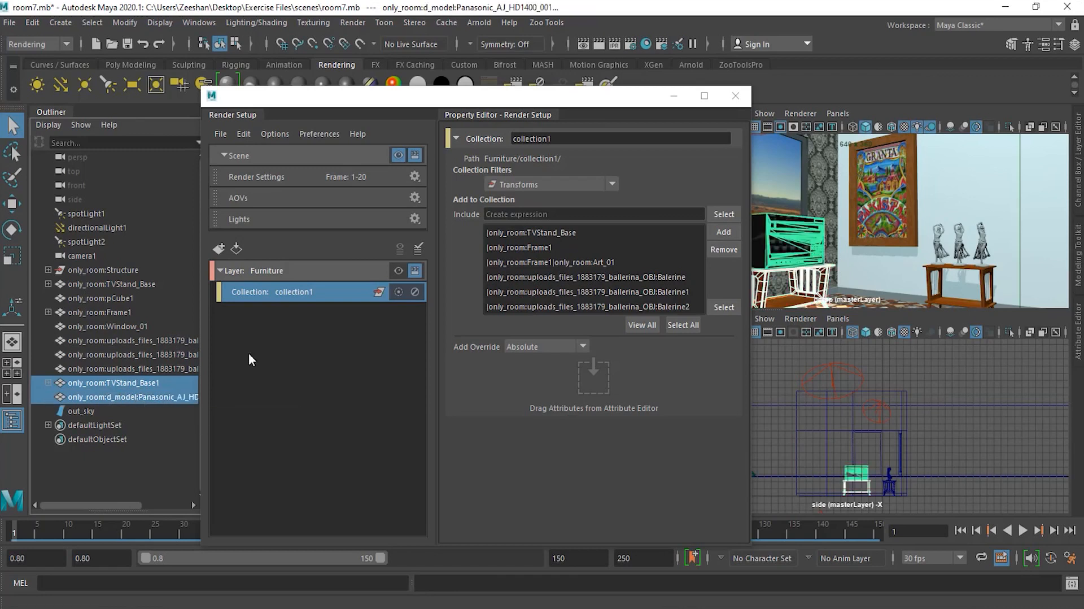
left_click_drag(134, 397, 660, 270)
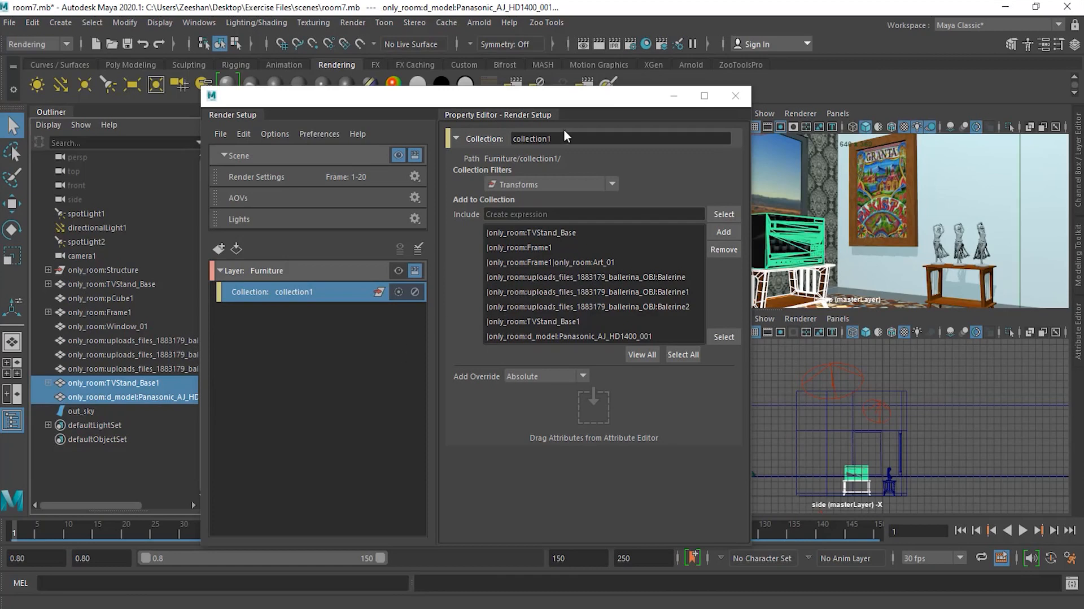
Step: Preview the Furniture layer's objects in the perspective view by making that layer visible, and restore the full Scene visibility
left_click_drag(564, 96, 446, 95)
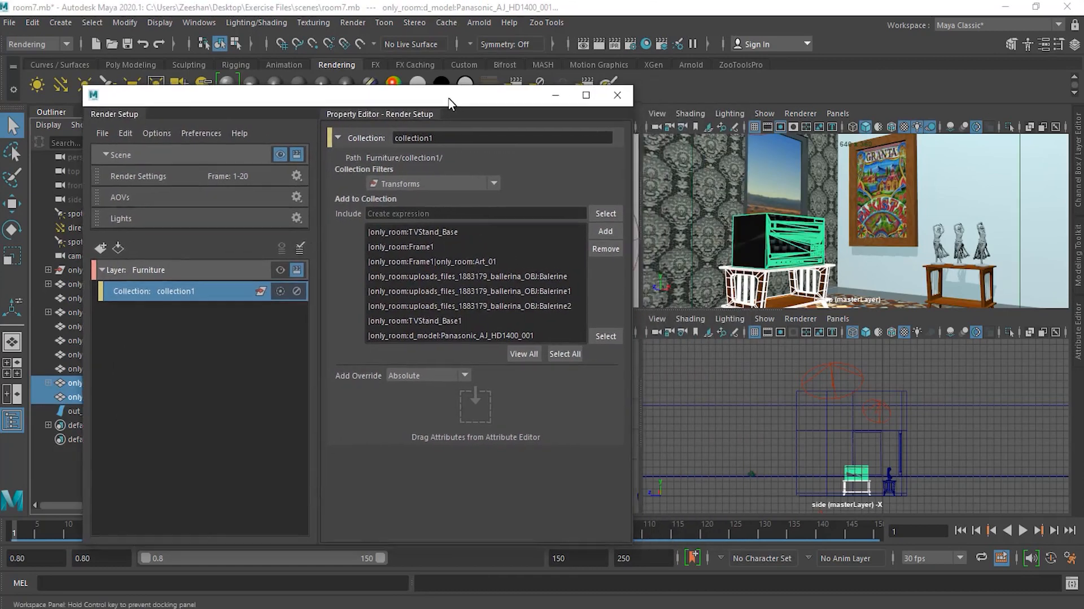
left_click(243, 338)
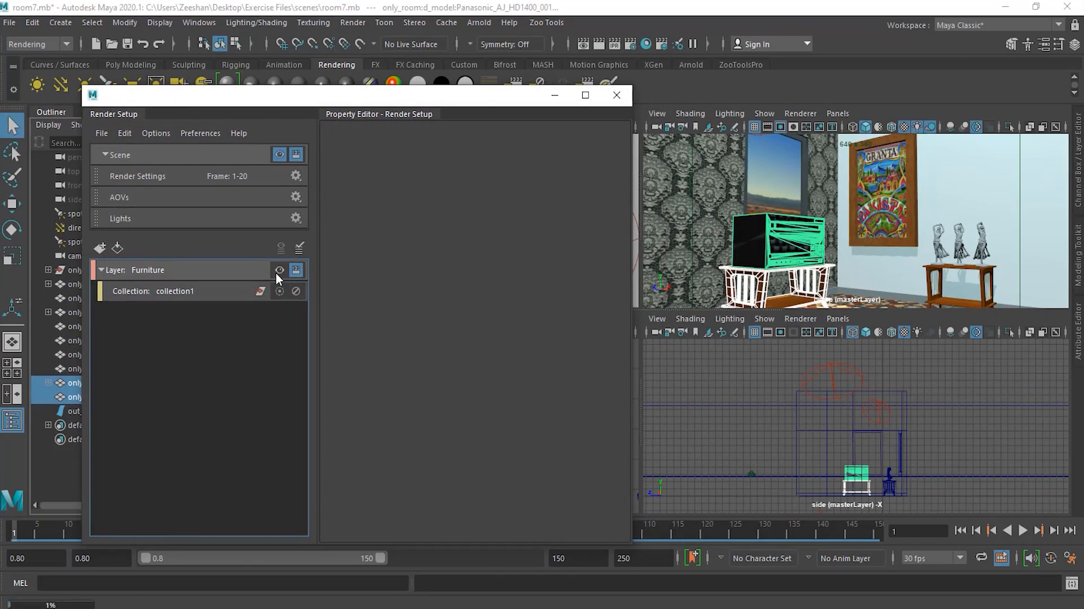
left_click(277, 271)
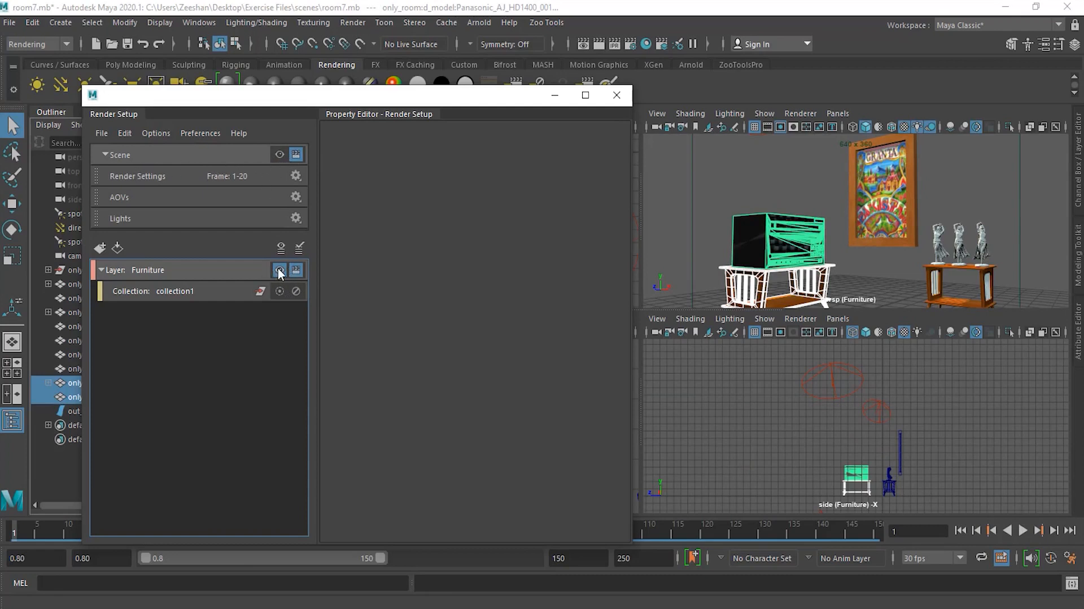
left_click(182, 293)
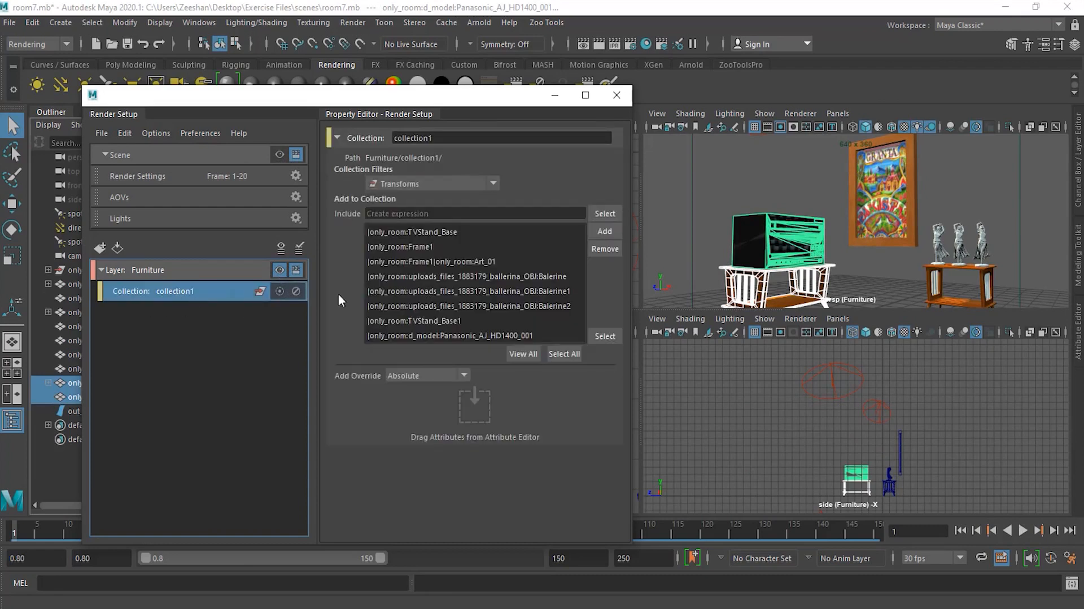
right_click_drag(913, 218, 875, 220, "alt")
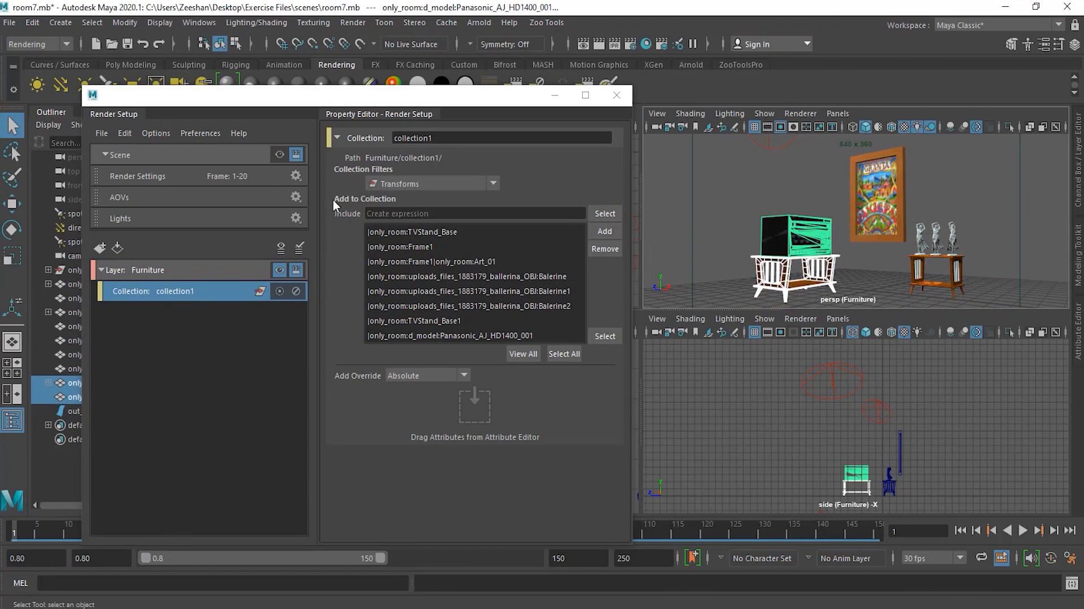
left_click(280, 155)
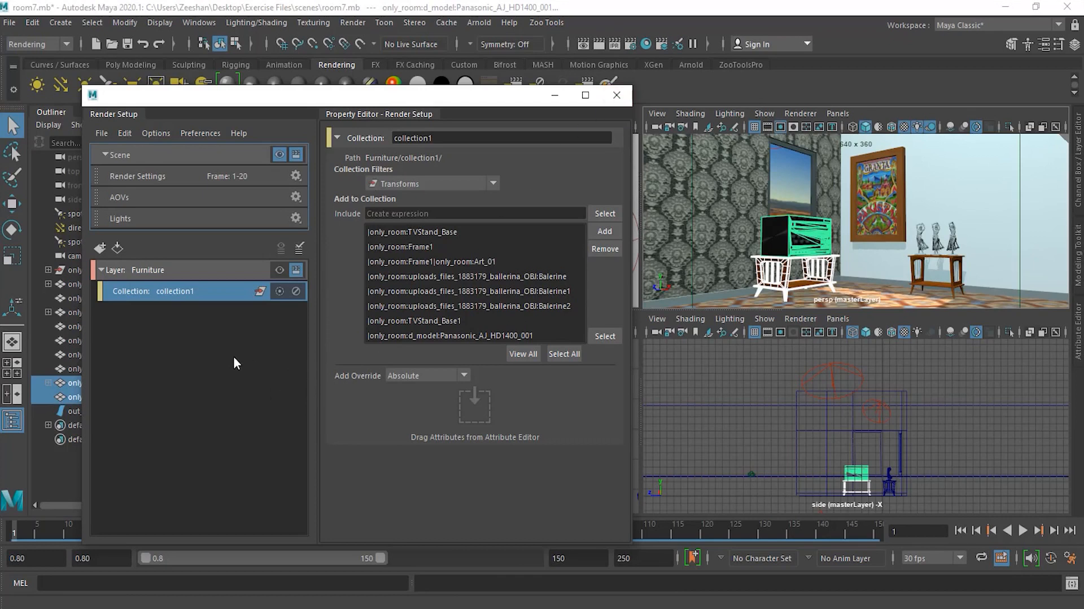
Step: Remove every object listed in collection1 of the Furniture layer, from only_room:TVStand_Base through only_room:d_model:Panasonic_AJ_HD1400_001
left_click(148, 276)
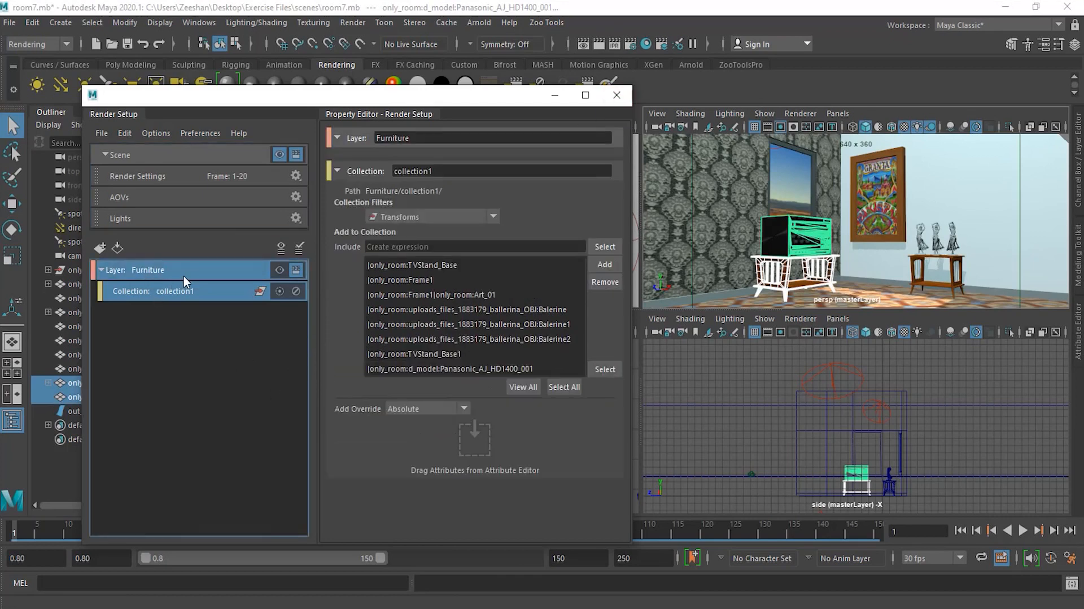
left_click(209, 331)
left_click(205, 276)
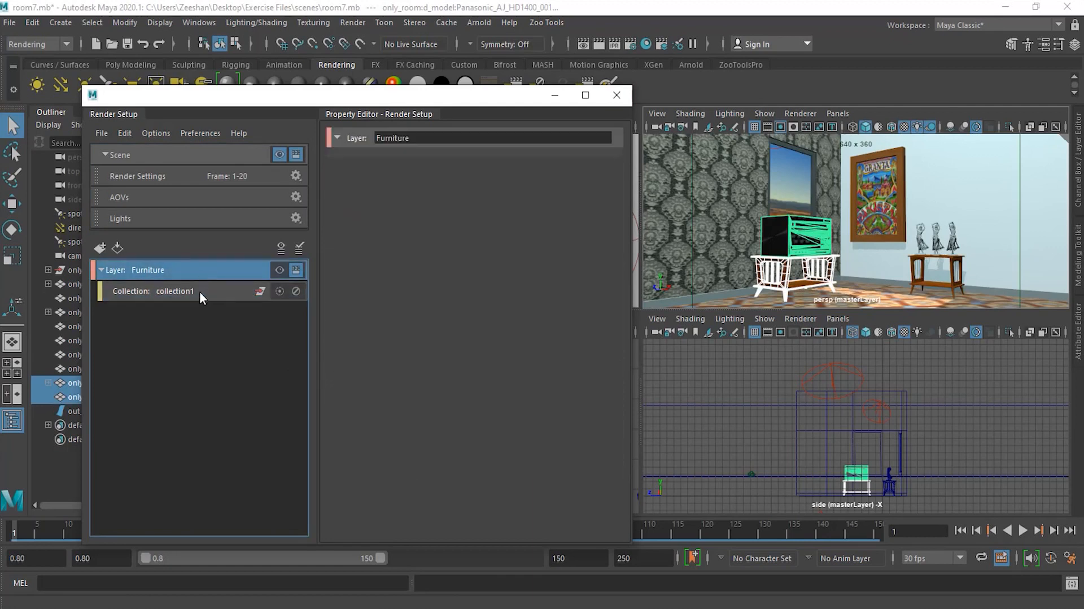
left_click(198, 292)
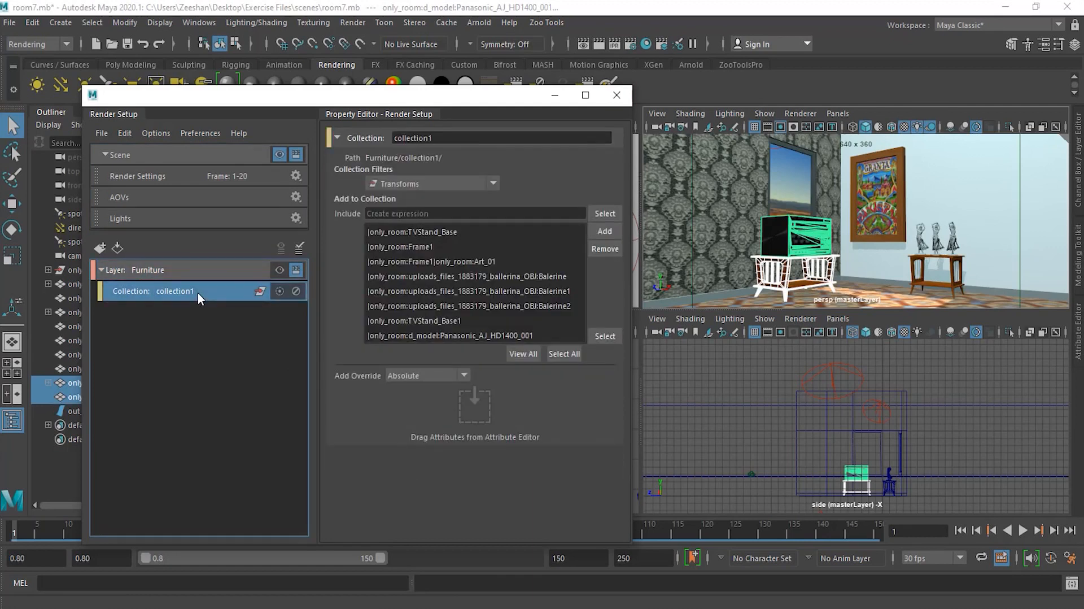
left_click(478, 229)
left_click(465, 335, "shift")
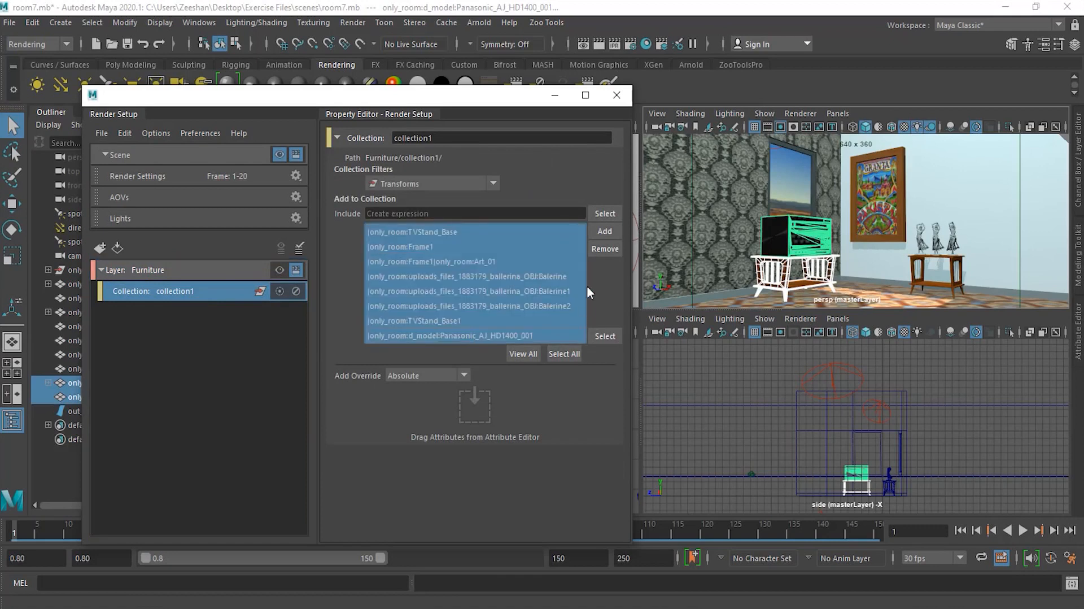
left_click(605, 248)
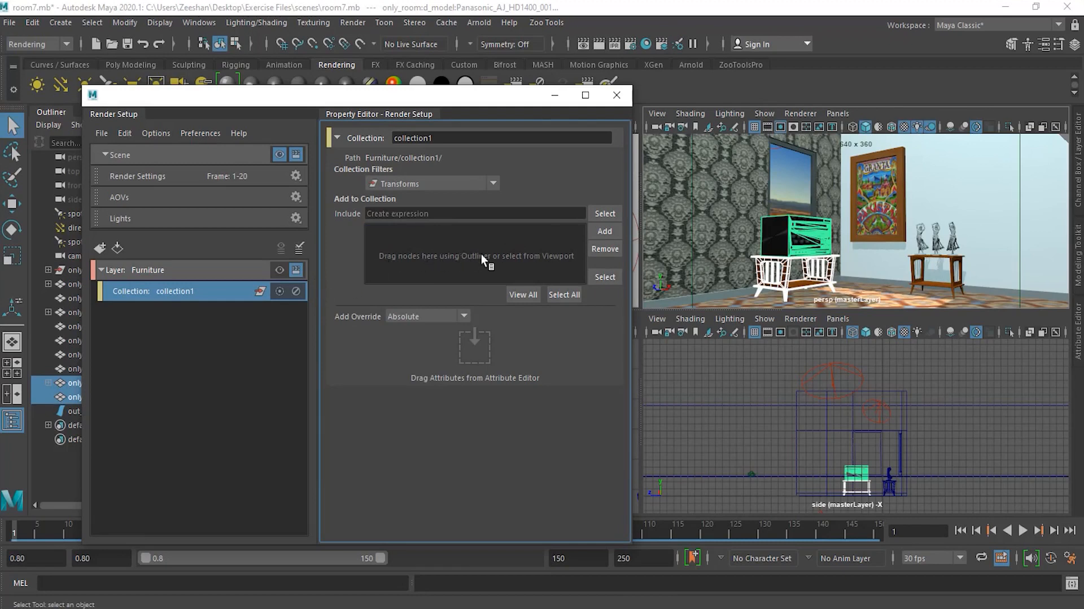
Step: Rename the Furniture render layer to Night_Scene
left_click(142, 270)
double_click(151, 271)
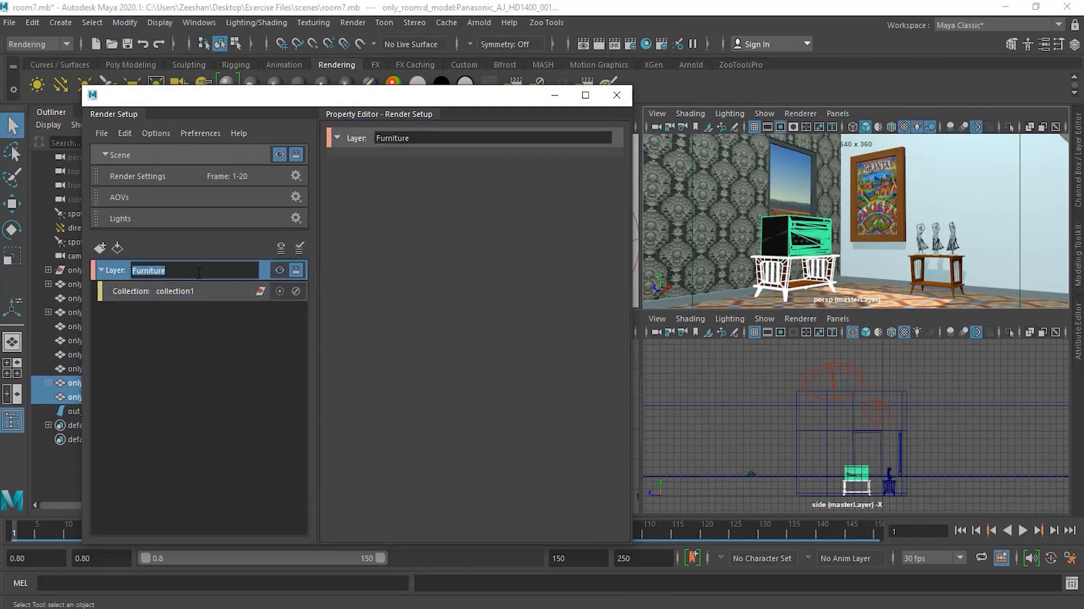
type("Ful")
key("BackSpace")
key("BackSpace")
key("BackSpace")
type("Night Scene")
key("Return")
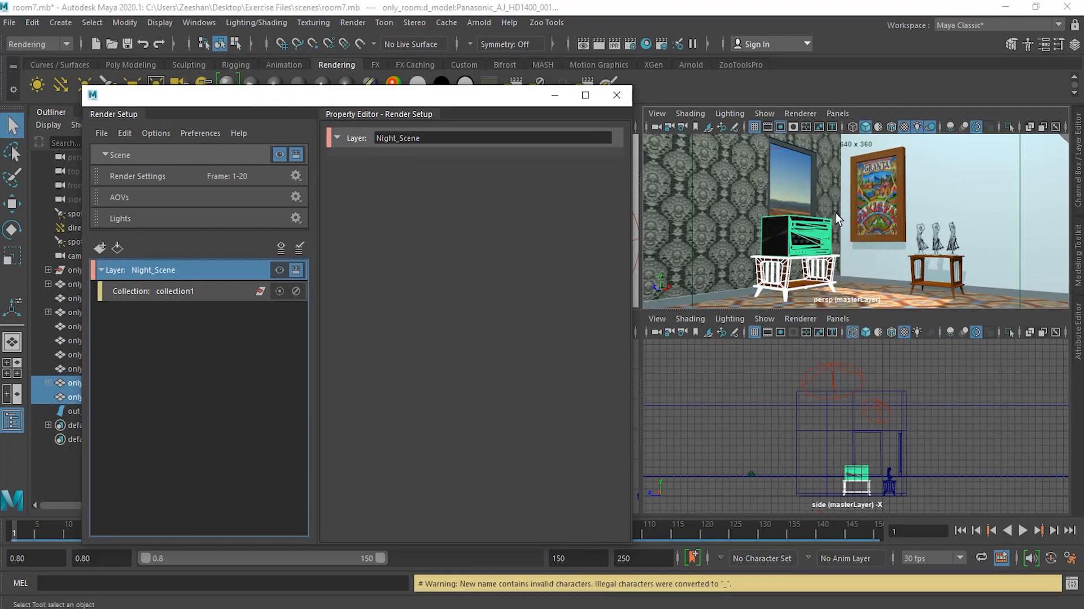
Step: Render the full scene from the perspective view with Maya Software, keep the image, and minimize the Render View
left_click(598, 43)
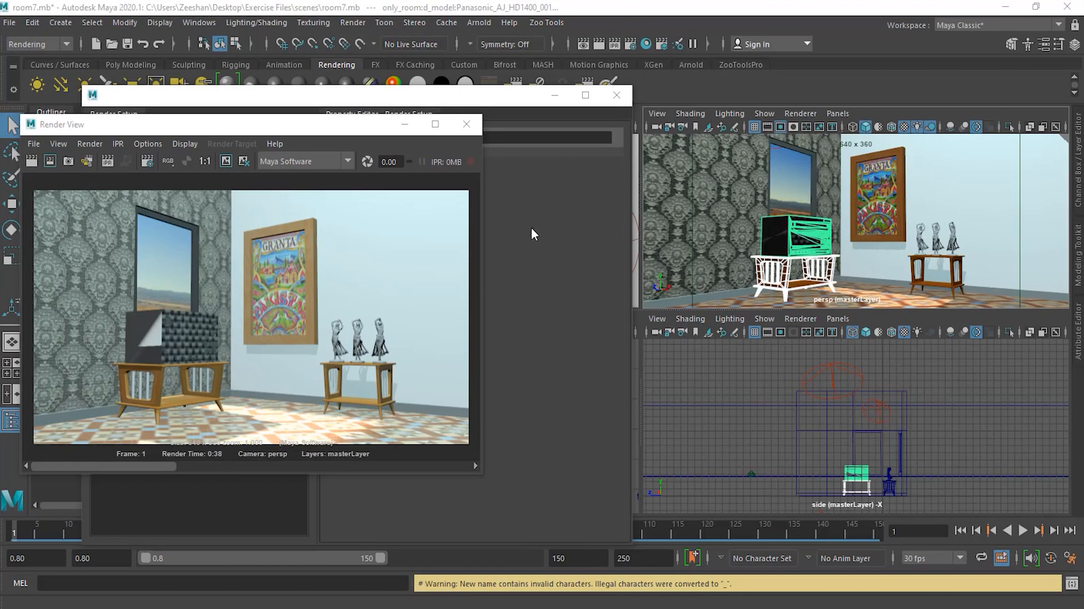
left_click(224, 161)
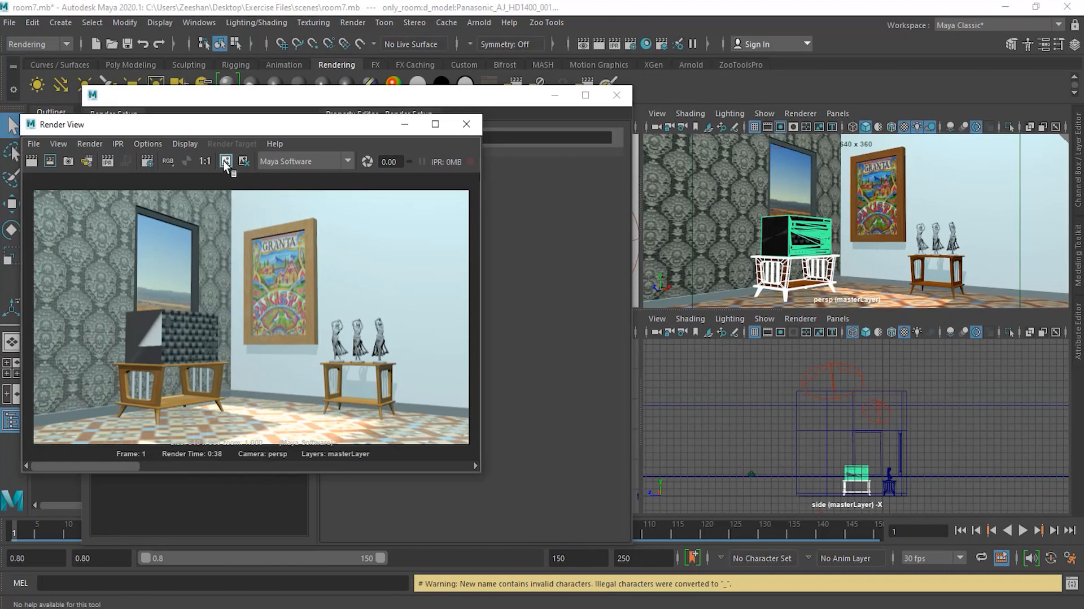
left_click(405, 126)
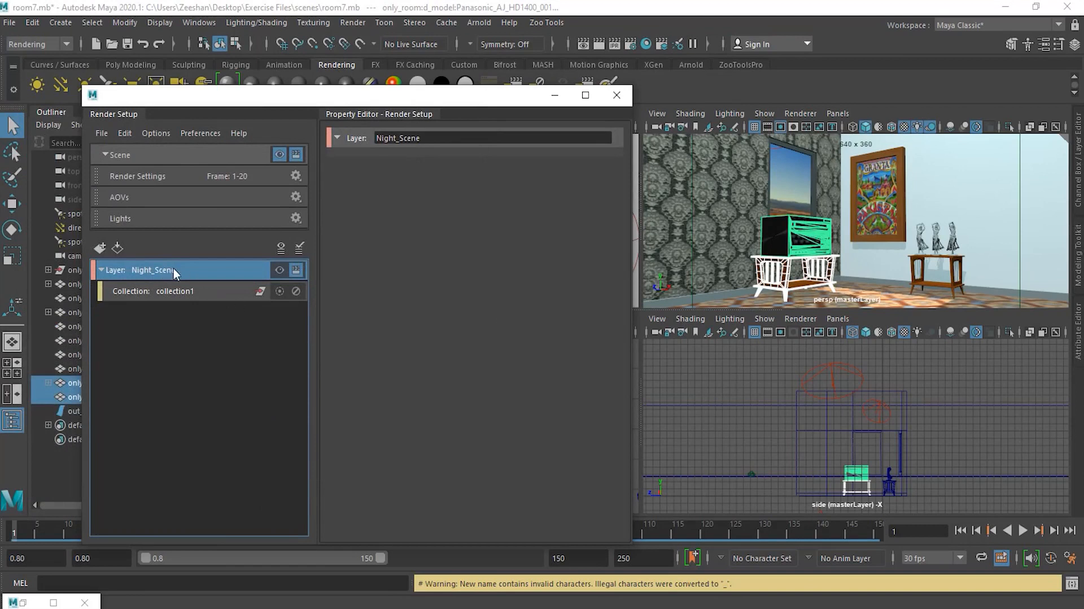
Step: Rename collection1 of the Night_Scene layer to lights
left_click(185, 293)
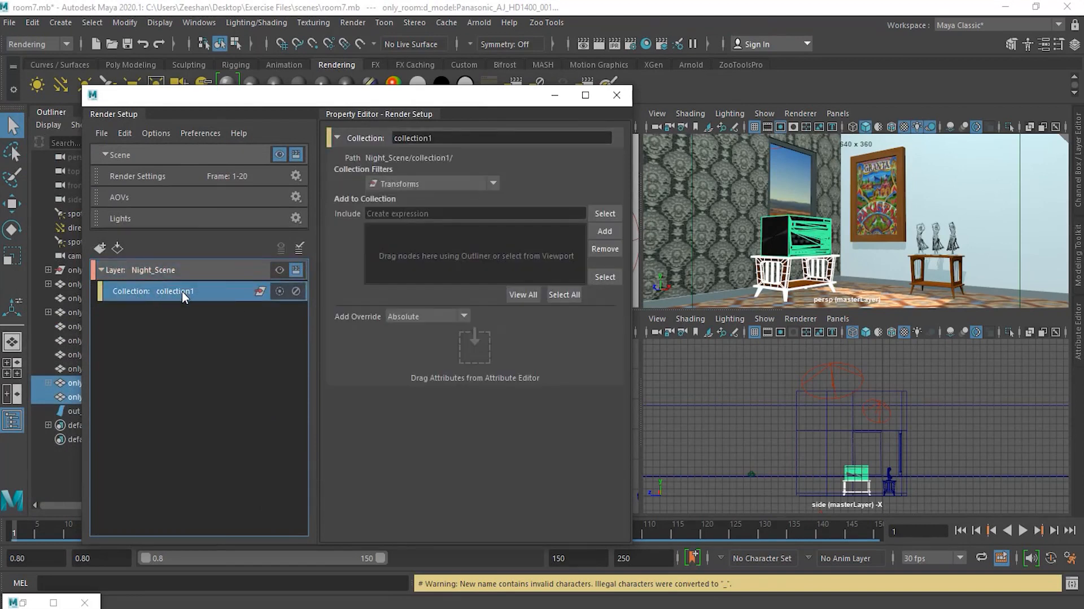
double_click(185, 292)
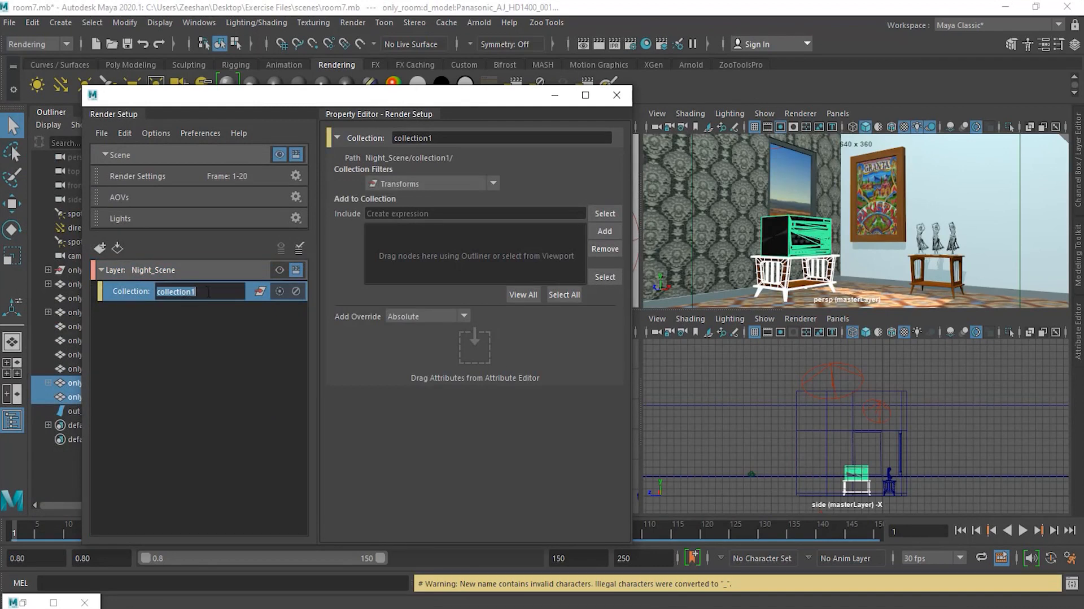
type("lights")
key("Return")
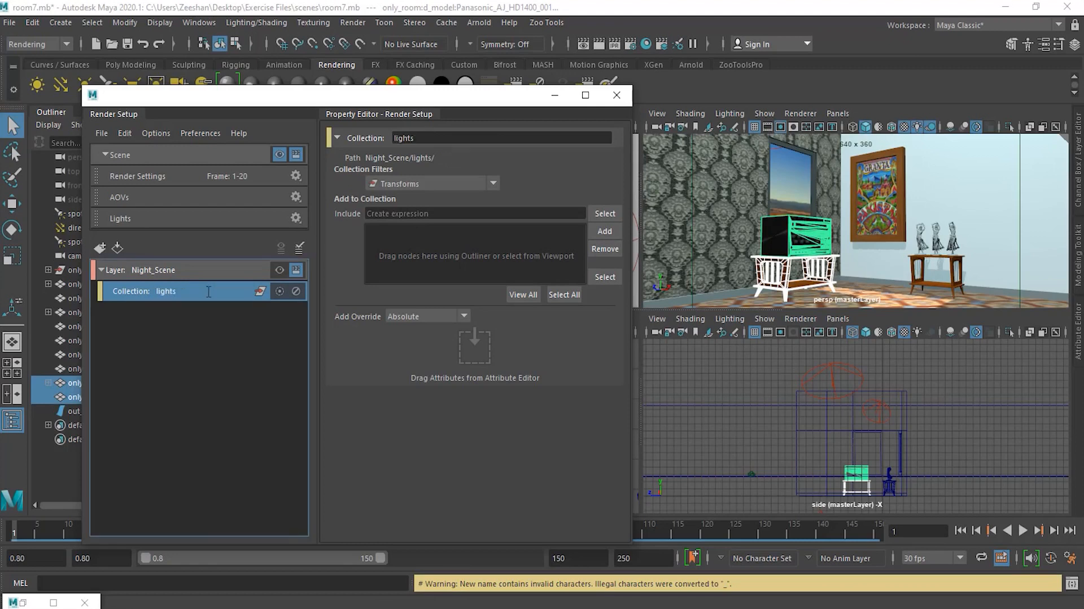
Step: Add spotLight1, directionalLight1 and spotLight2 to the lights collection
left_click_drag(215, 107, 288, 124)
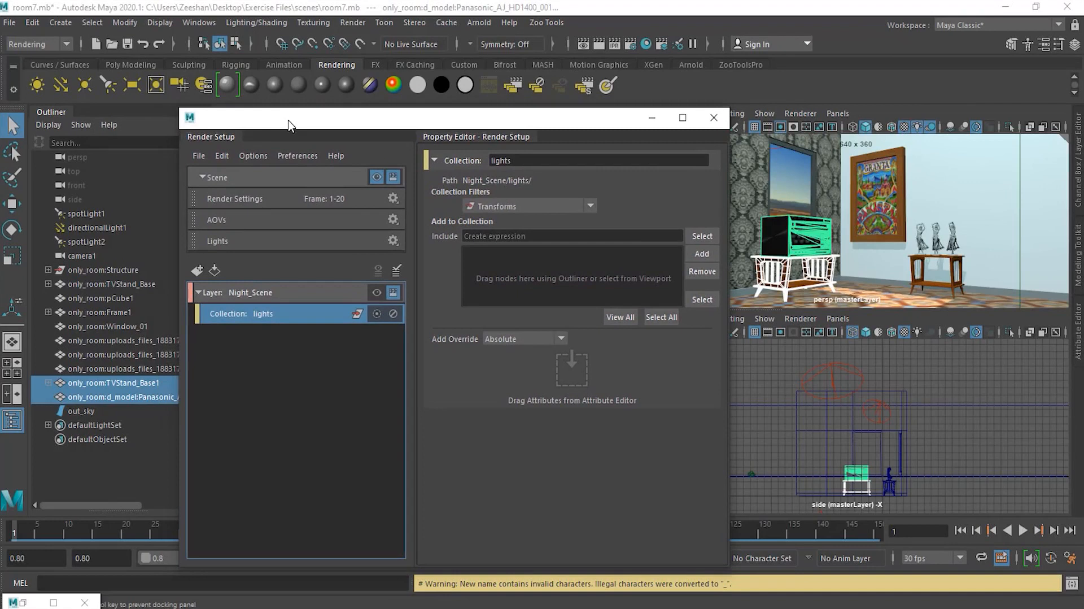
left_click(104, 214)
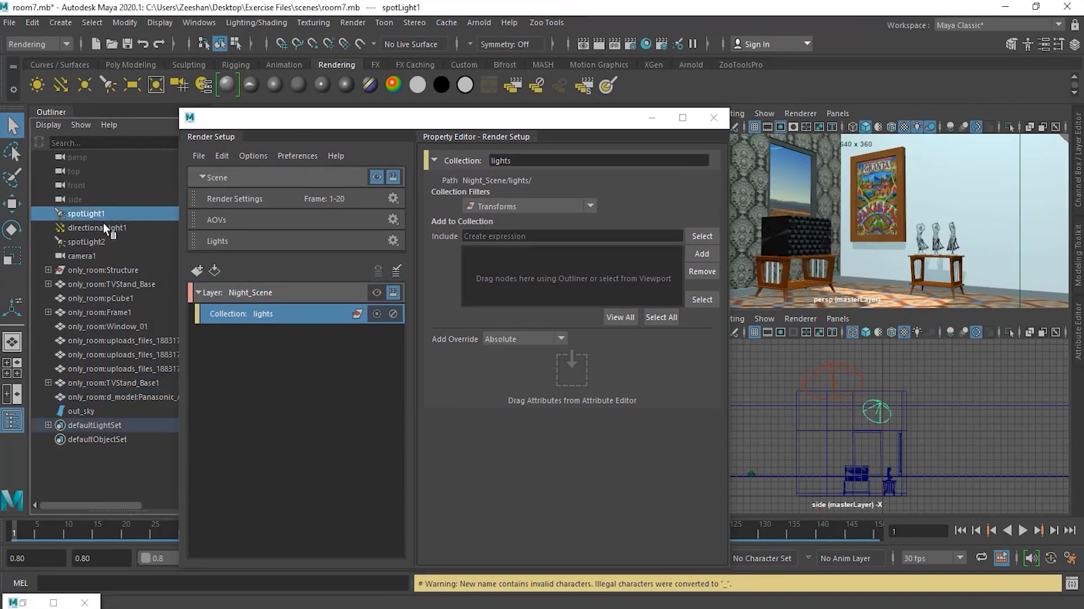
left_click(93, 240, "shift")
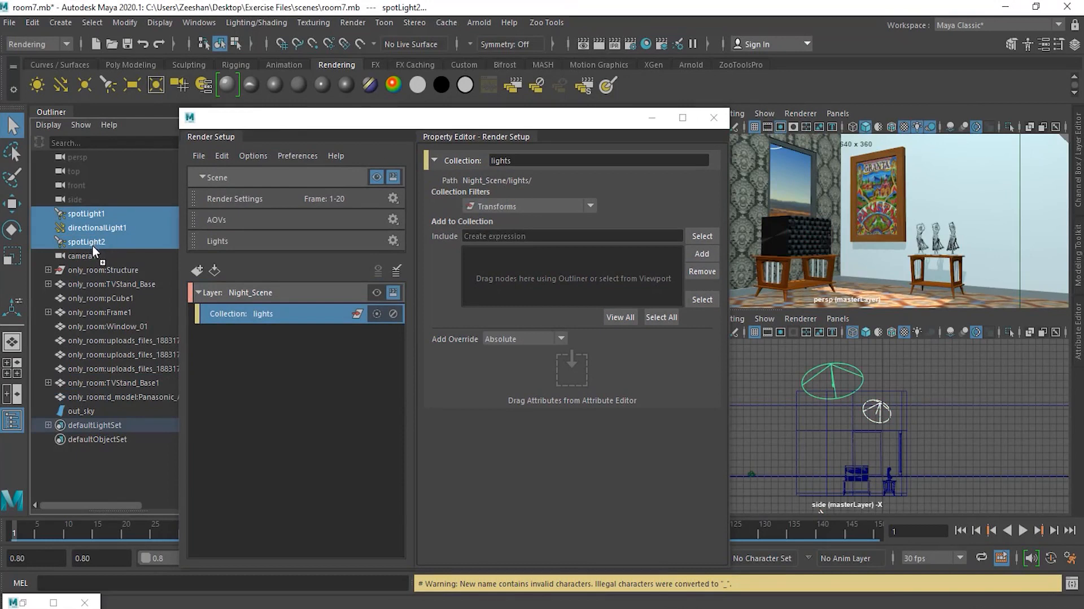
left_click_drag(512, 279, 513, 278)
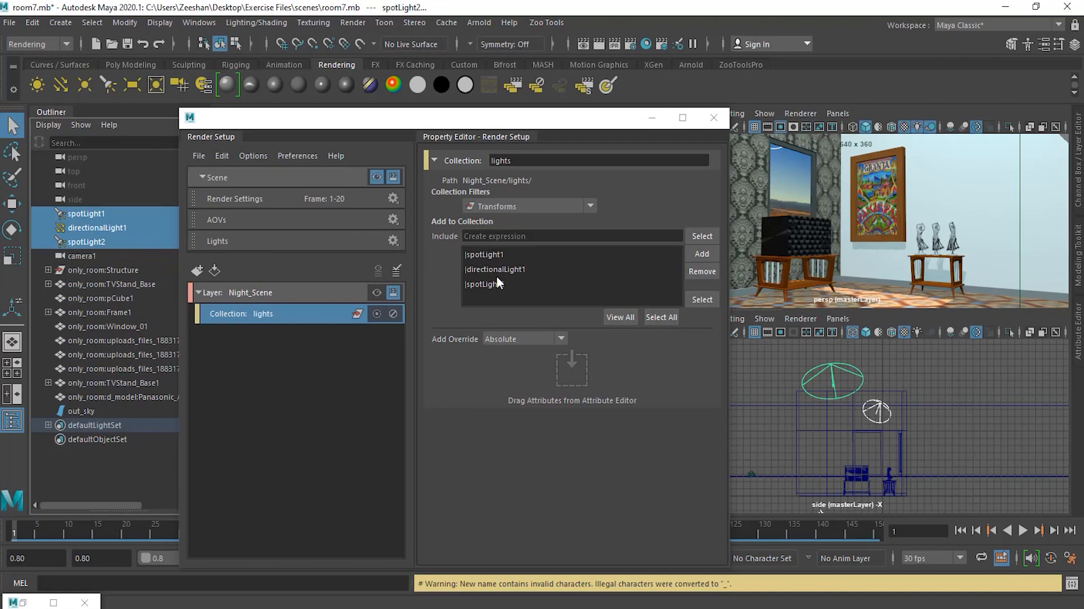
Step: Create a second collection in the Night_Scene layer and name it out_door_night_scene
left_click_drag(491, 121, 358, 121)
left_click(110, 293)
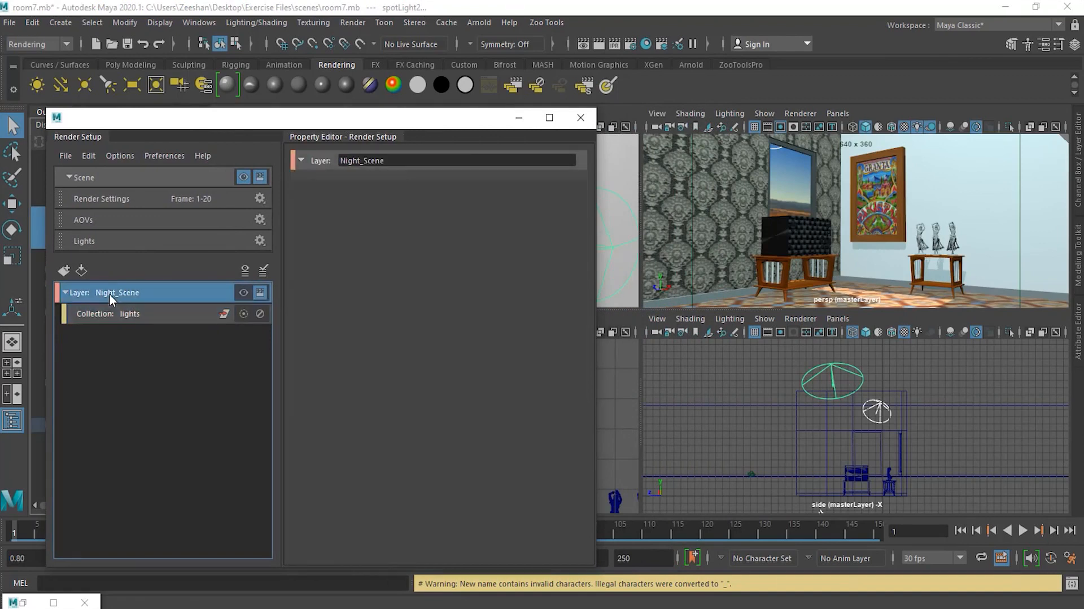
right_click(123, 290)
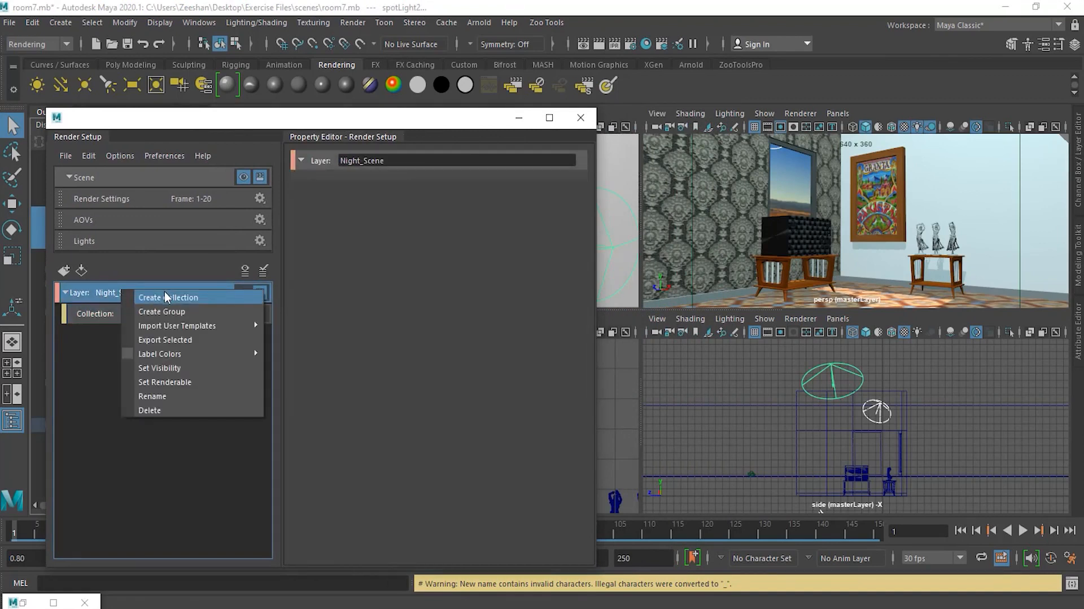
left_click(152, 298)
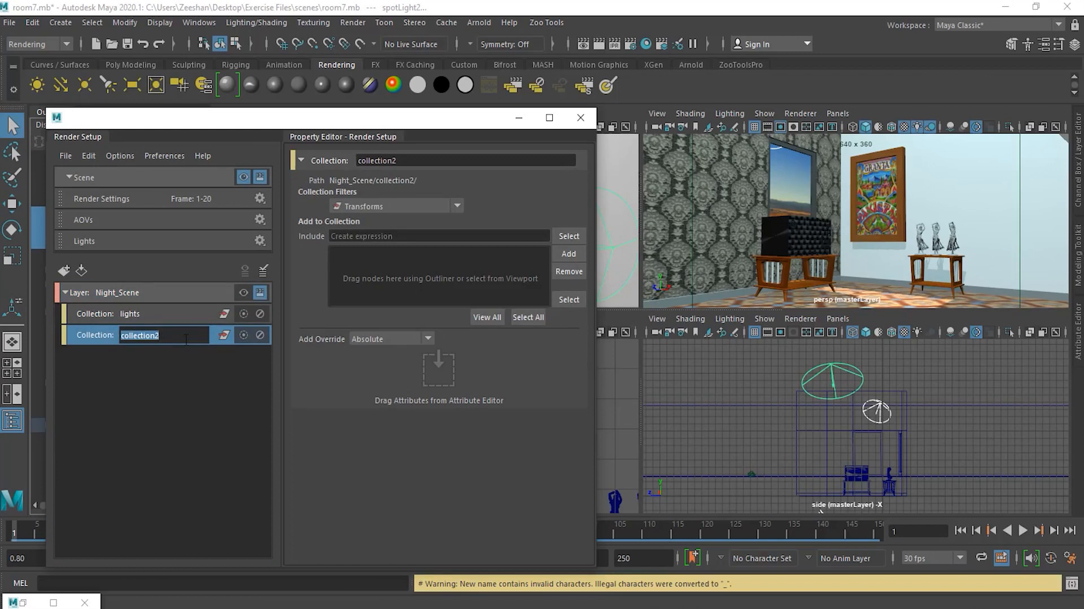
type("out door scn")
key("BackSpace")
key("BackSpace")
key("BackSpace")
type("night scene")
key("Return")
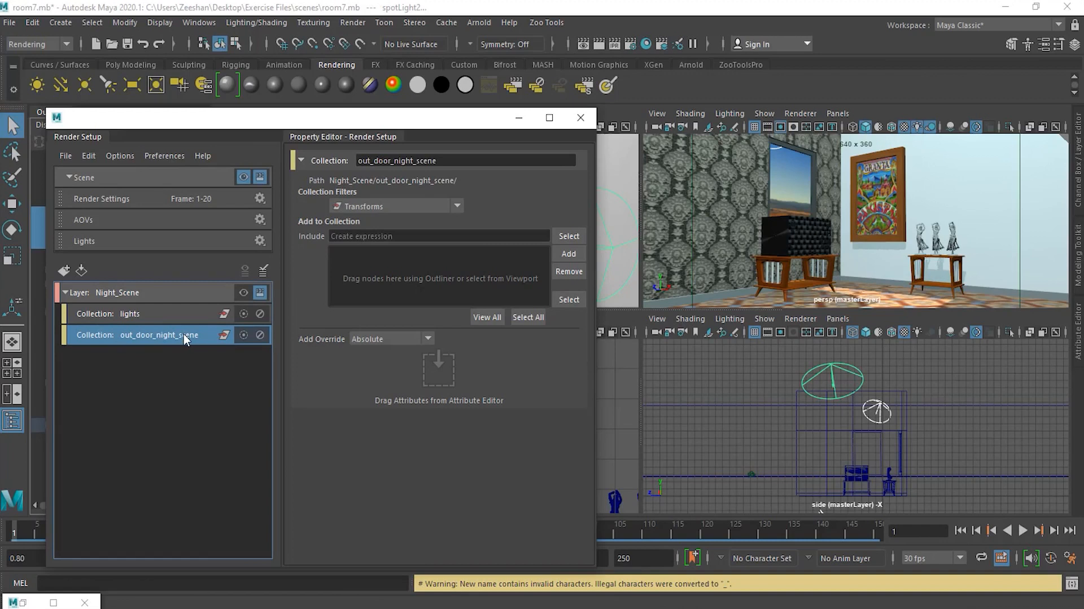
Step: Add the out_sky object to the out_door_night_scene collection and make the Night_Scene layer visible
left_click_drag(248, 118, 348, 158)
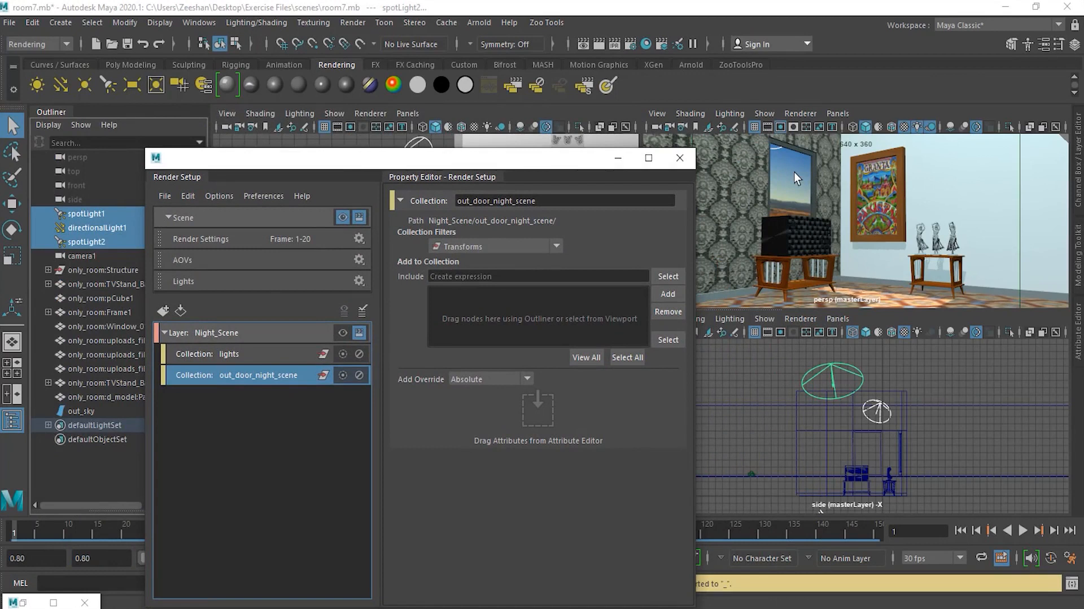
left_click(79, 412)
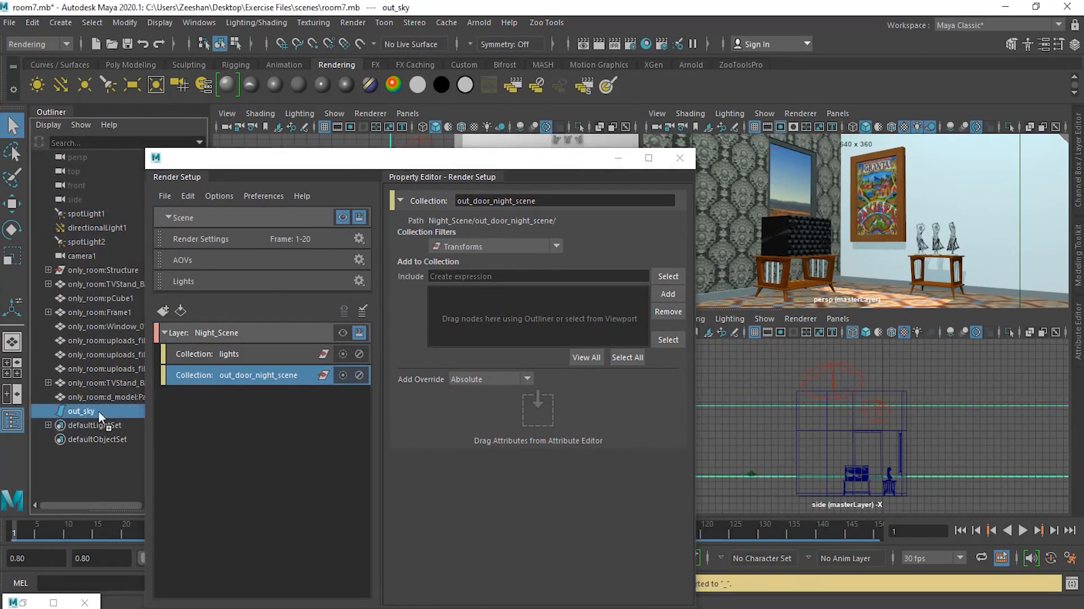
left_click_drag(504, 316, 507, 320)
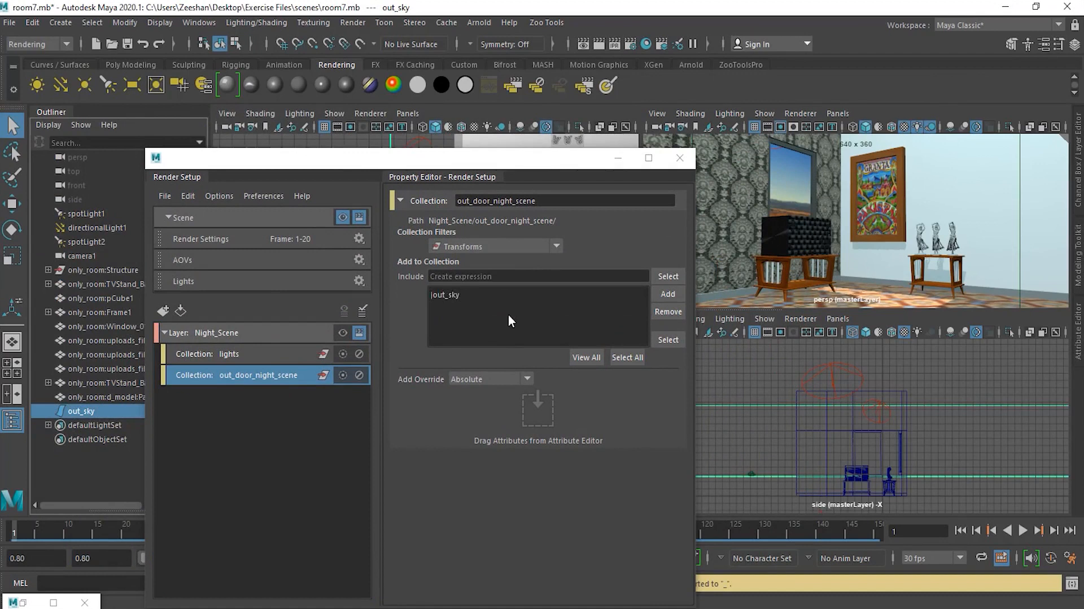
left_click_drag(419, 158, 322, 113)
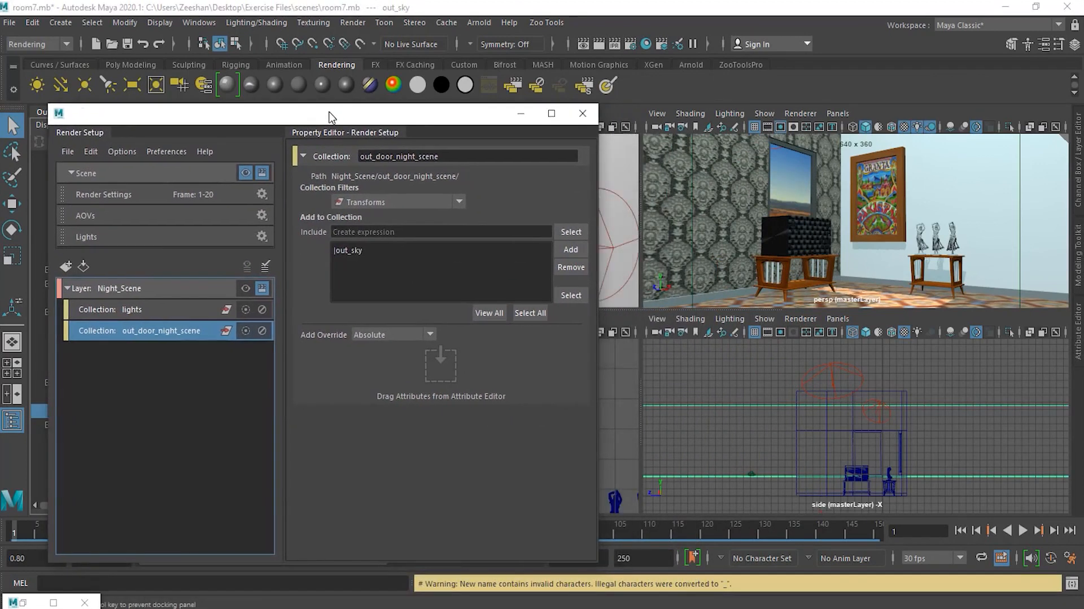
left_click(245, 287)
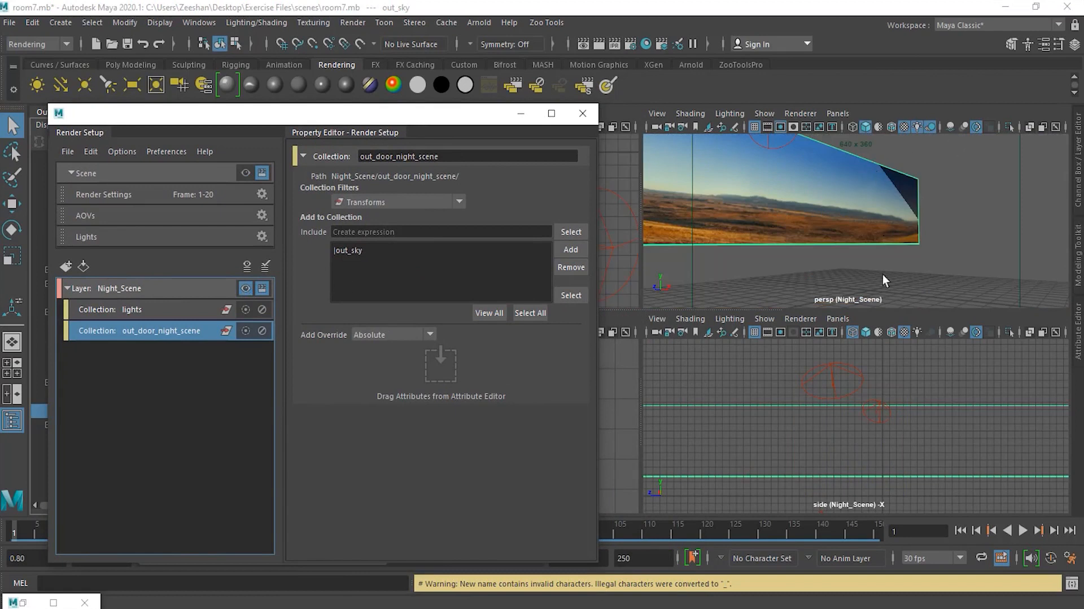
Step: Switch the view back to the master scene and create a third collection named Items in the Night_Scene layer
scroll(921, 397, "down", 2)
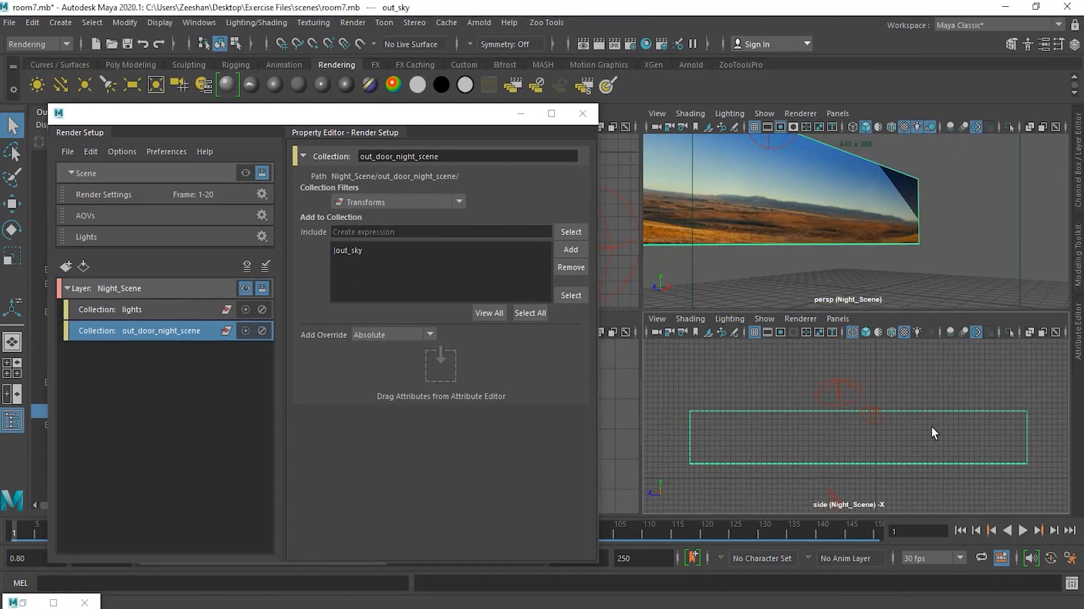
left_click(248, 287)
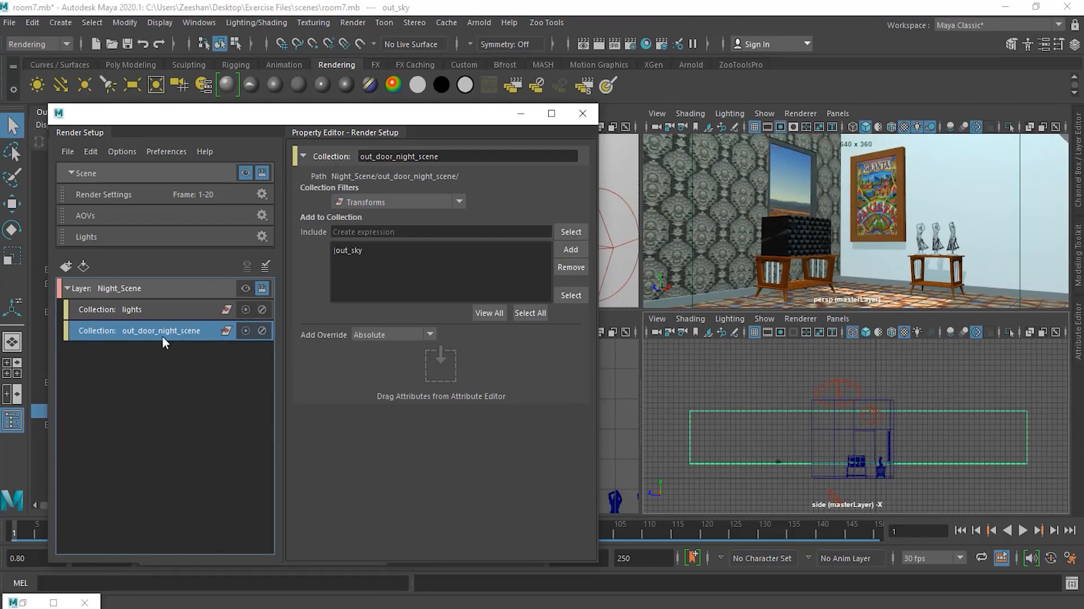
right_click(148, 327)
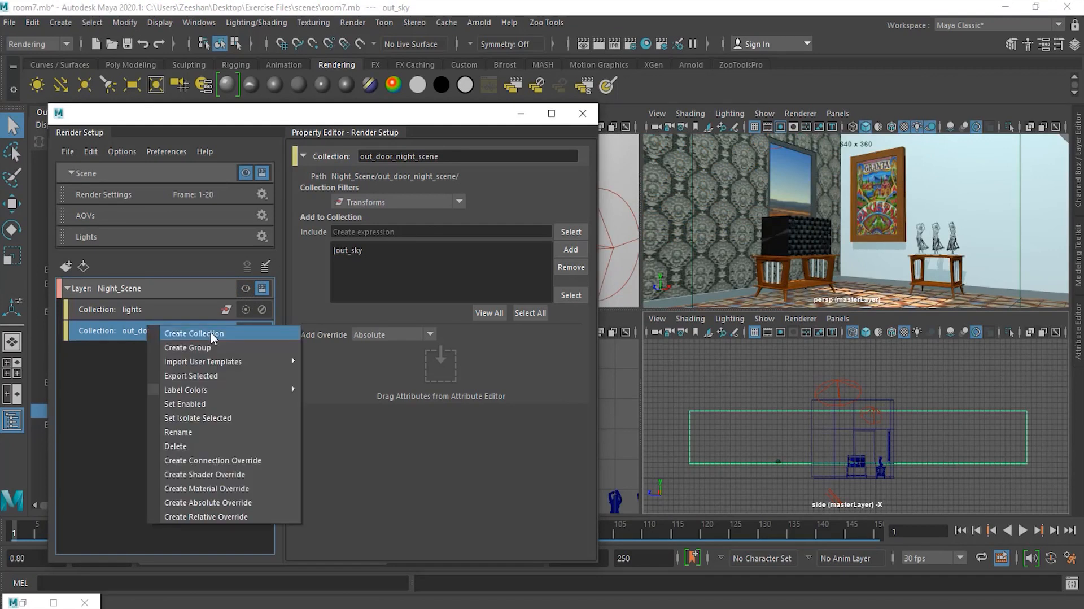
left_click(174, 289)
right_click(174, 289)
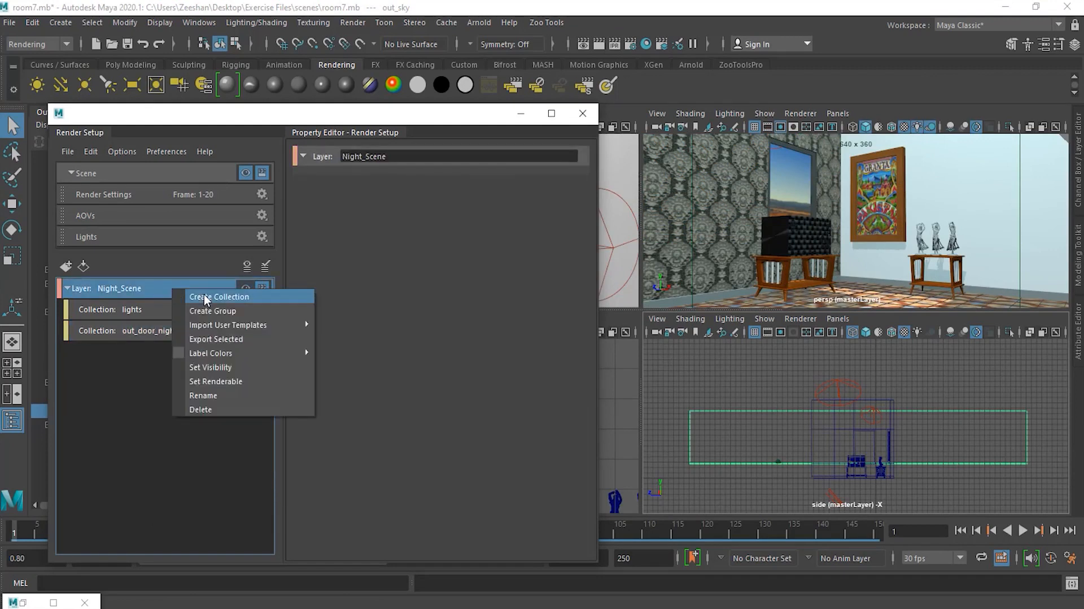
left_click(204, 293)
type("Items")
key("Return")
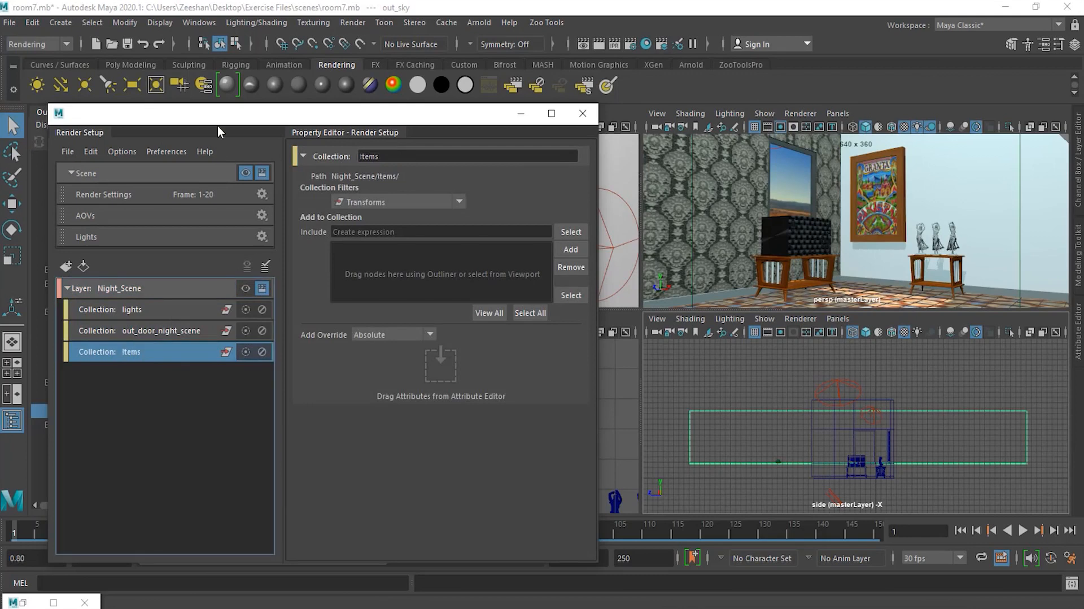
Step: Add all only_room objects, from Structure down to the Panasonic_AJ_HD model, to the Items collection
left_click_drag(279, 124, 544, 148)
left_click(114, 268)
left_click(120, 284, "ctrl")
left_click_drag(116, 291, 117, 340)
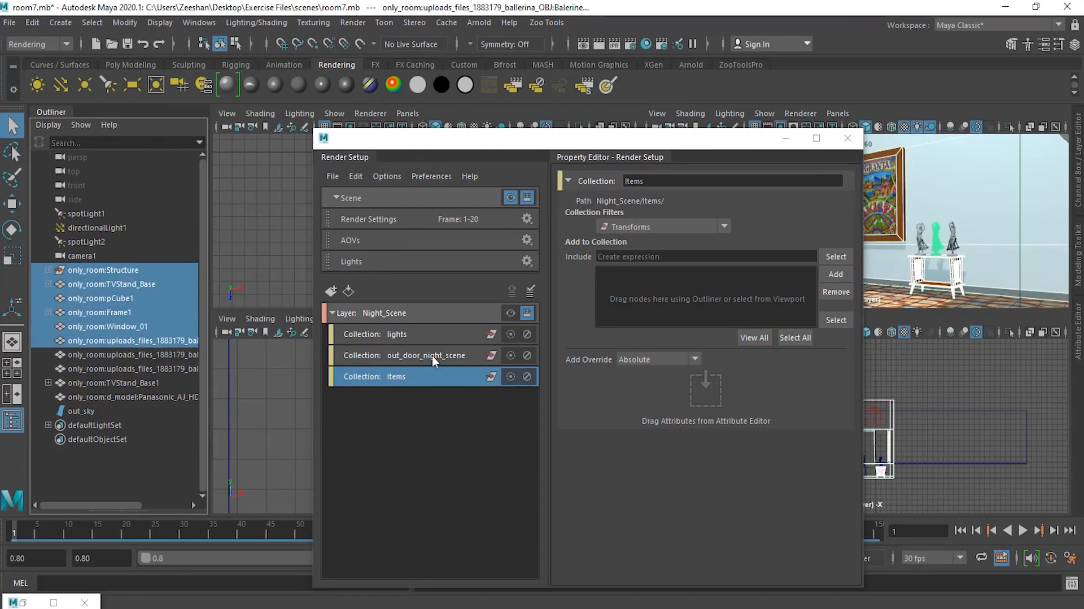
left_click(174, 353, "ctrl")
left_click(151, 368, "ctrl")
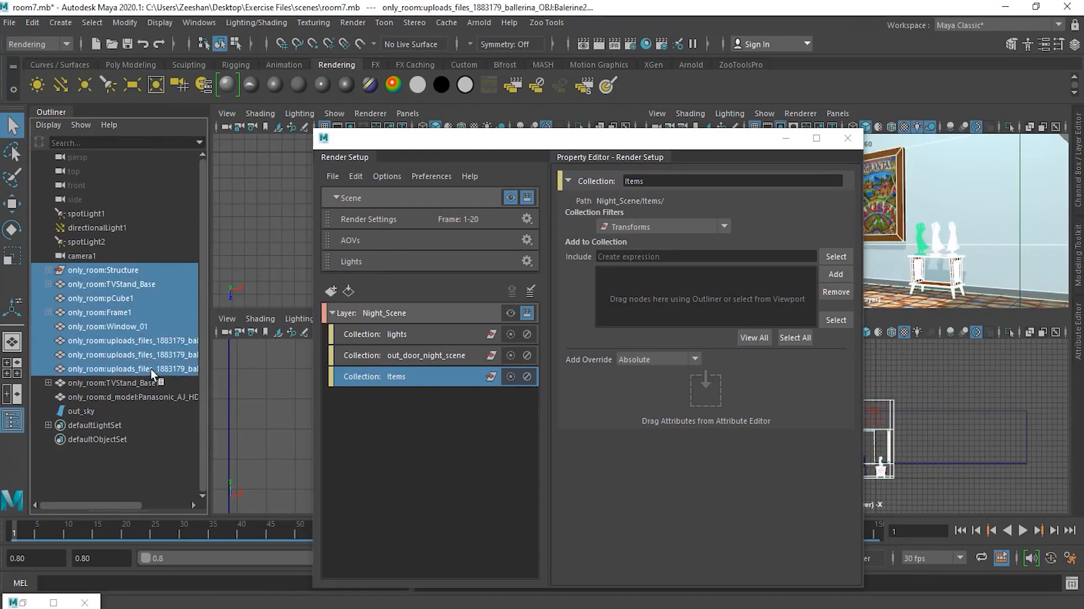
left_click(125, 383, "ctrl")
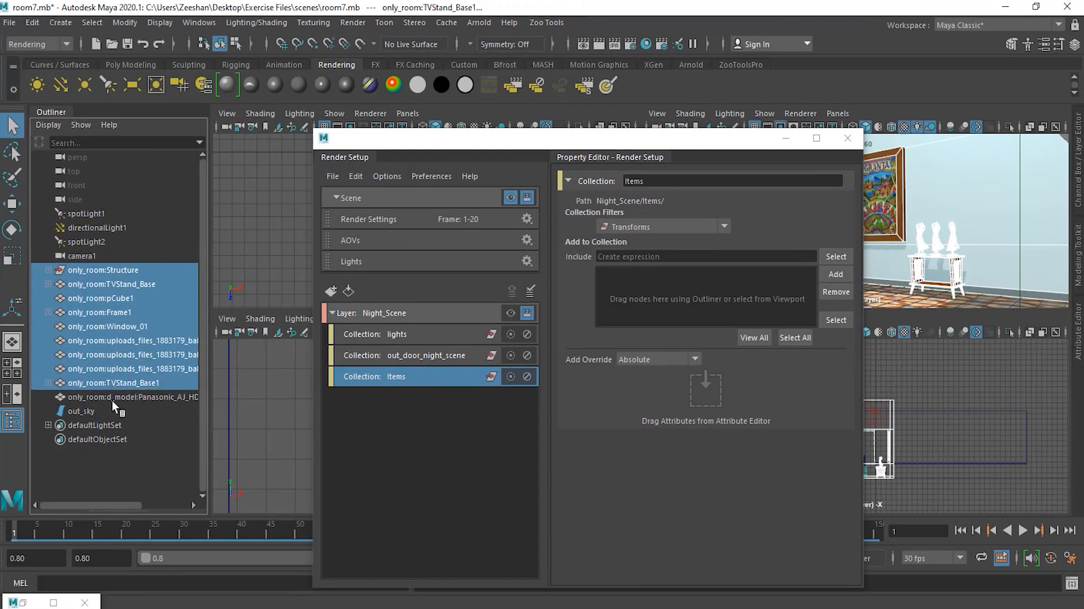
left_click(112, 397, "ctrl")
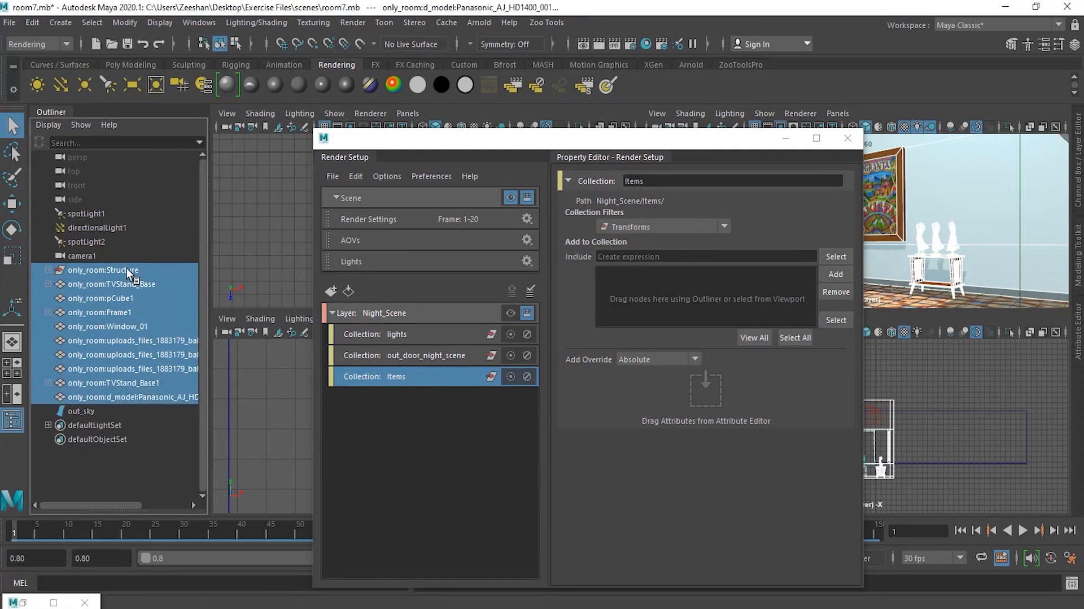
left_click_drag(656, 278, 691, 277)
Step: Make the Night_Scene layer visible and compare it with the master scene
left_click_drag(690, 141, 410, 125)
left_click(240, 292)
left_click(709, 372)
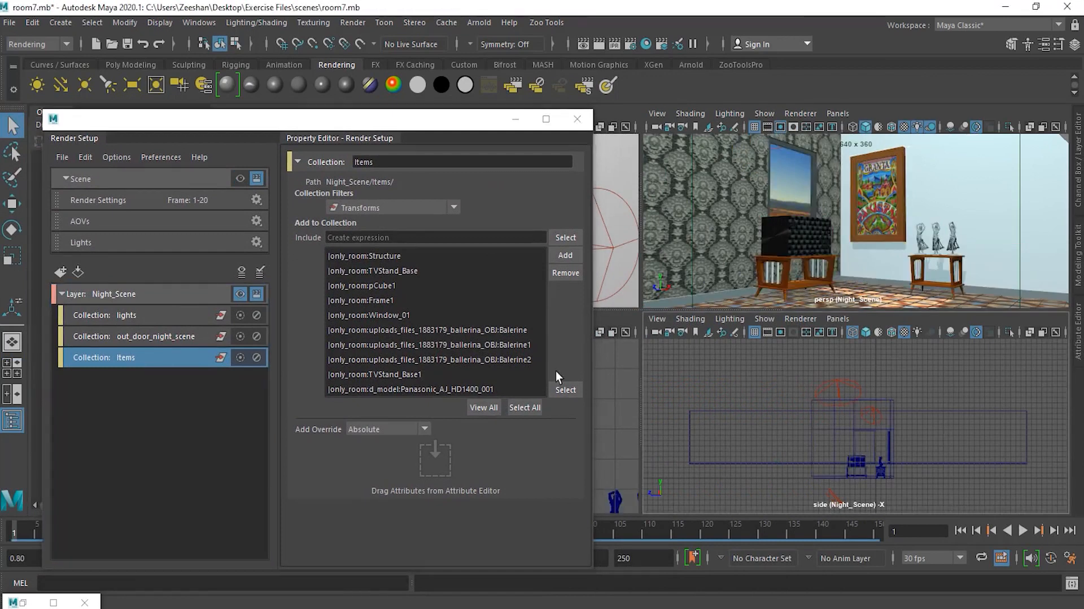
left_click(241, 292)
left_click(240, 294)
left_click(239, 178)
left_click(237, 293)
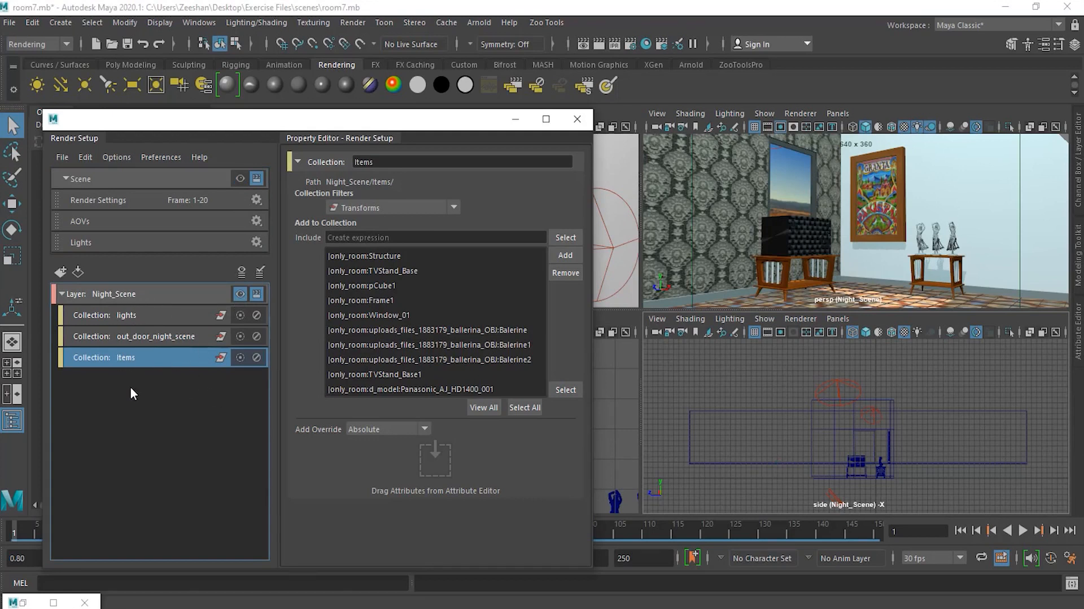
Step: Review the members of the lights collection and display the attributes of spotLight2
left_click(129, 318)
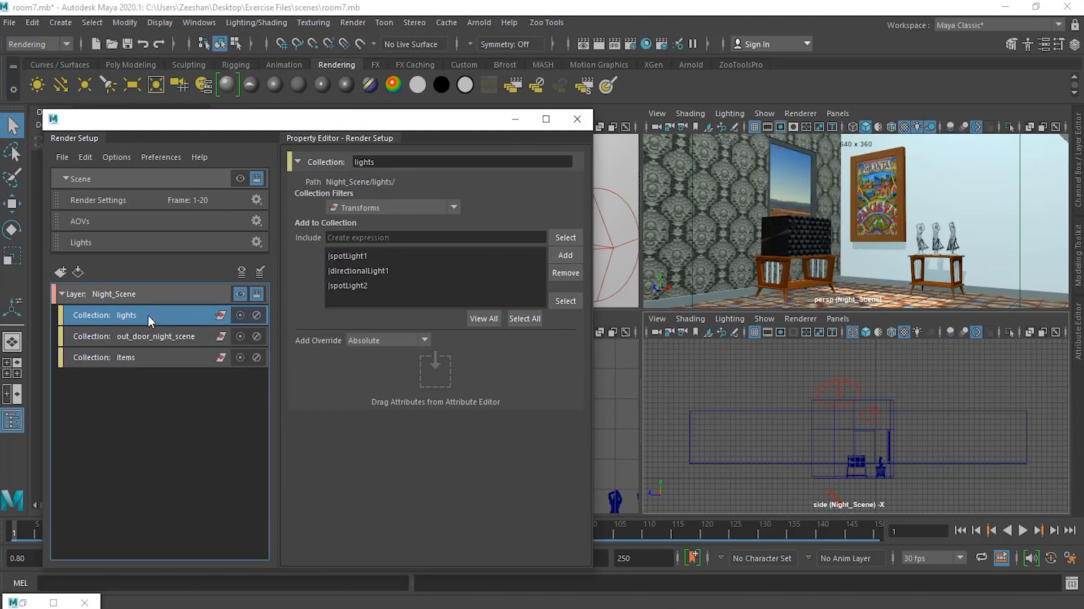
left_click(373, 256)
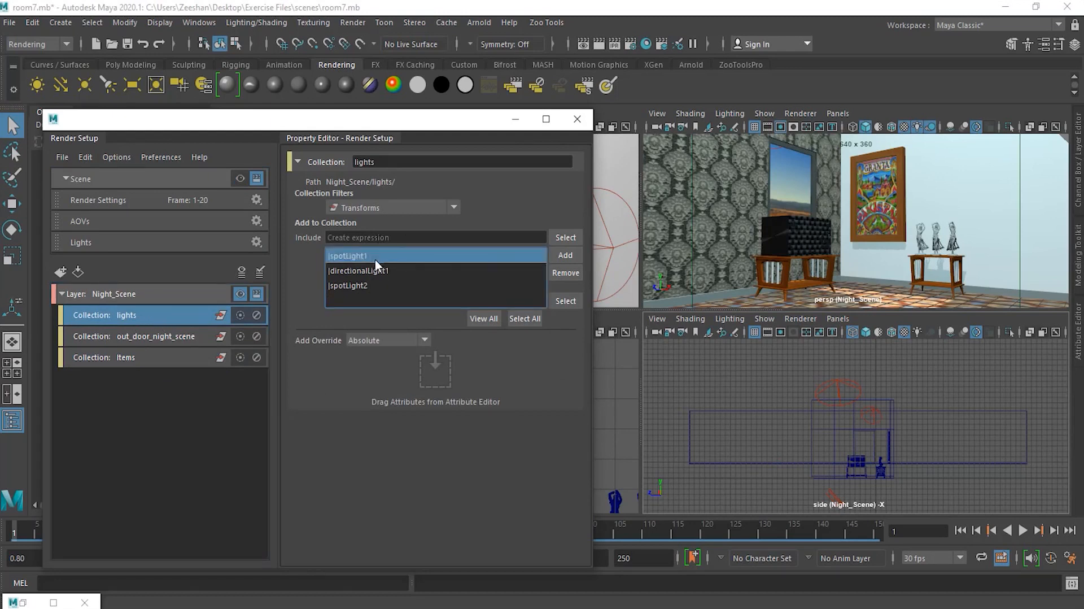
left_click(377, 270)
left_click(373, 286)
left_click(371, 256)
left_click(839, 386)
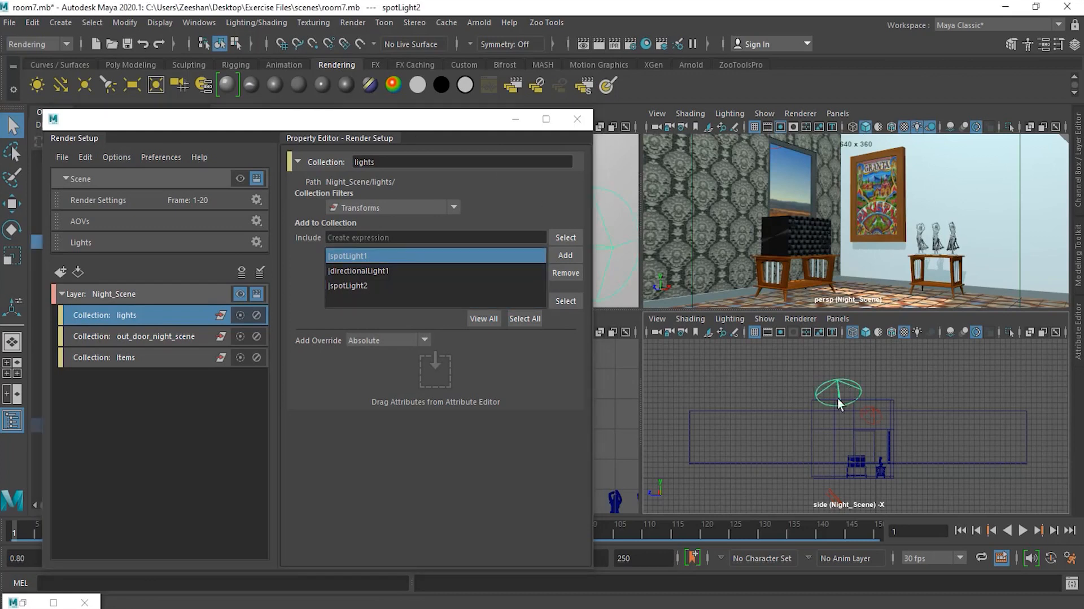
left_click(1077, 346)
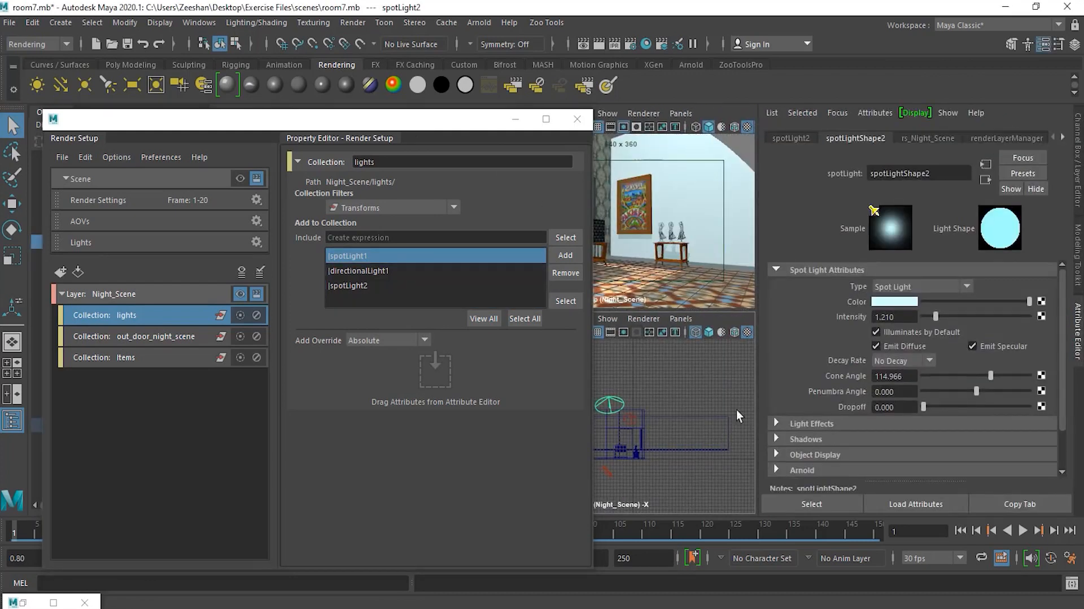
left_click_drag(442, 125, 394, 334)
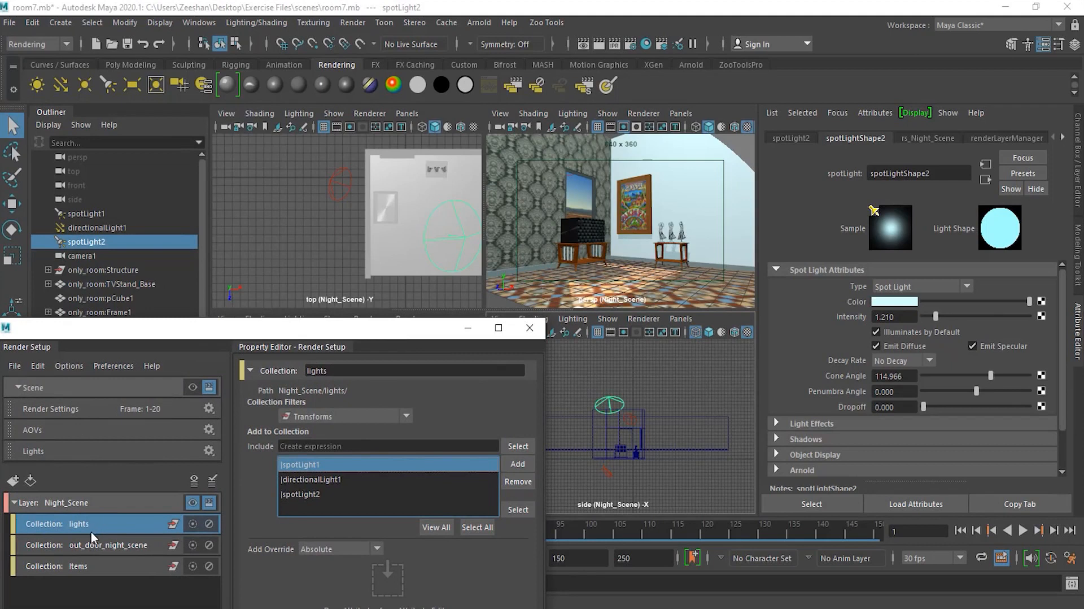
Step: Switch to the master scene and back to the Night_Scene layer to compare their lighting
left_click(193, 503)
left_click(193, 387)
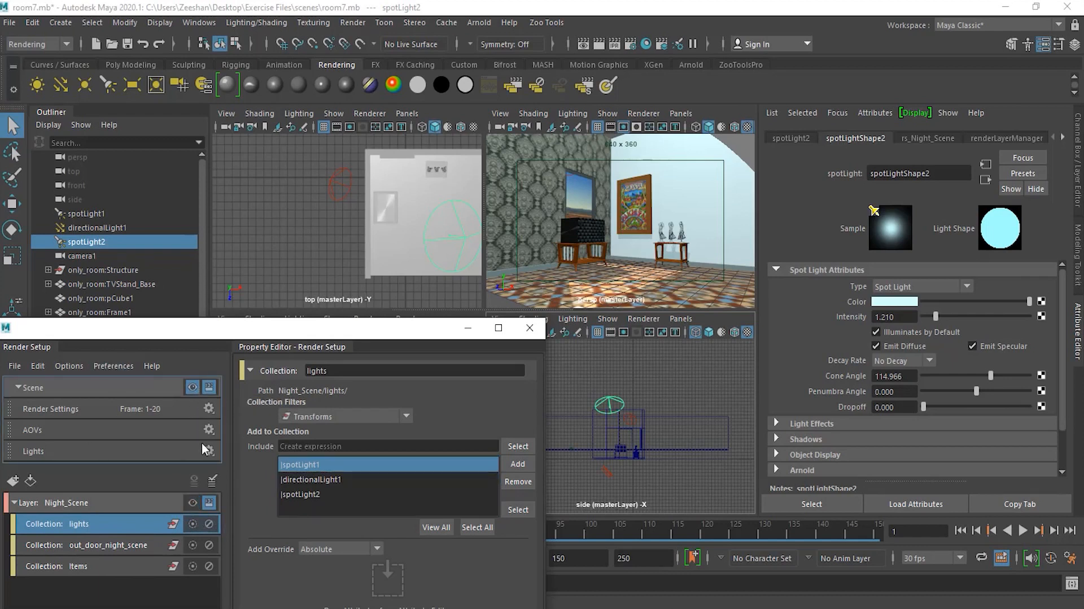
left_click(192, 502)
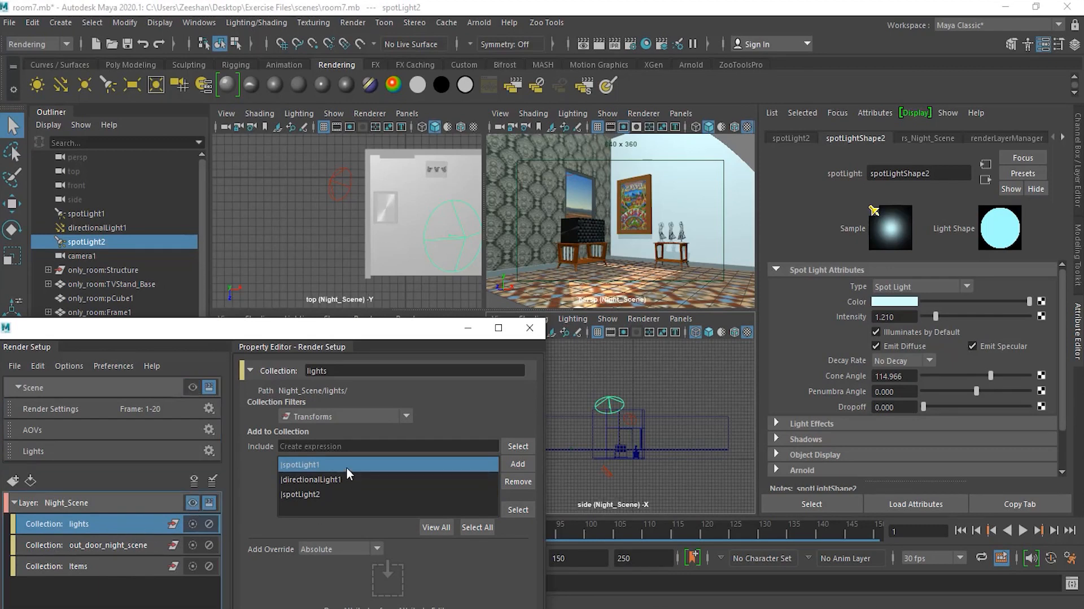
left_click_drag(367, 336, 324, 132)
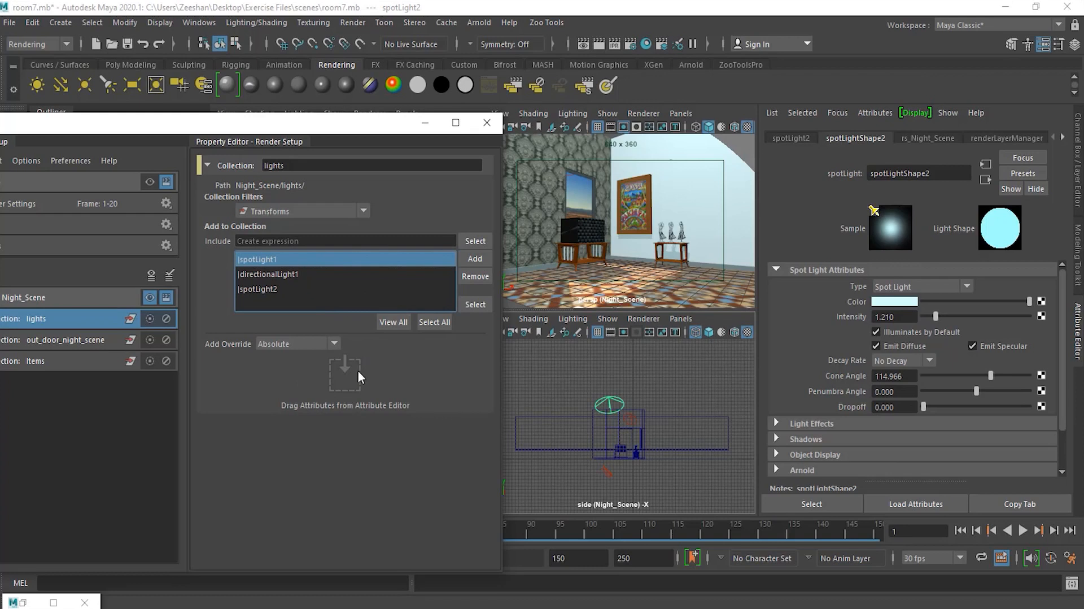
right_click(295, 260)
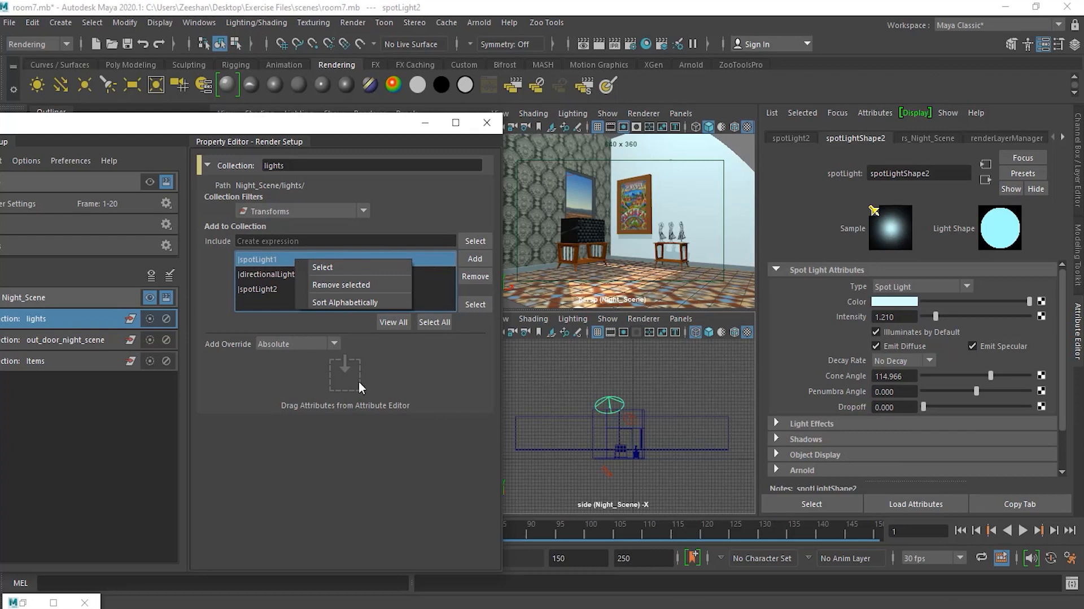
left_click(345, 368)
right_click(56, 317)
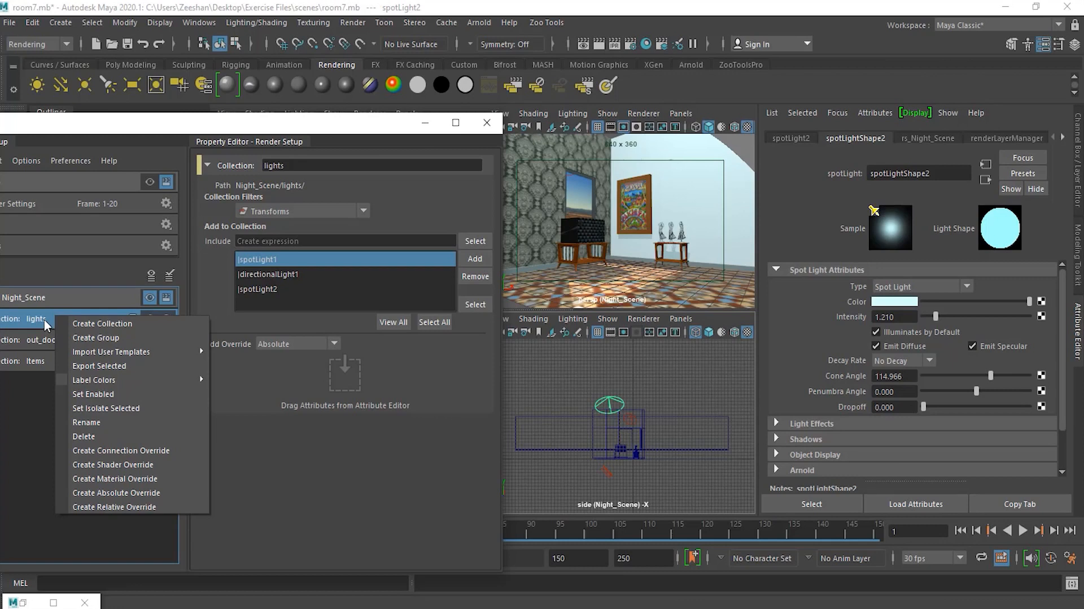
mouse_move(138, 356)
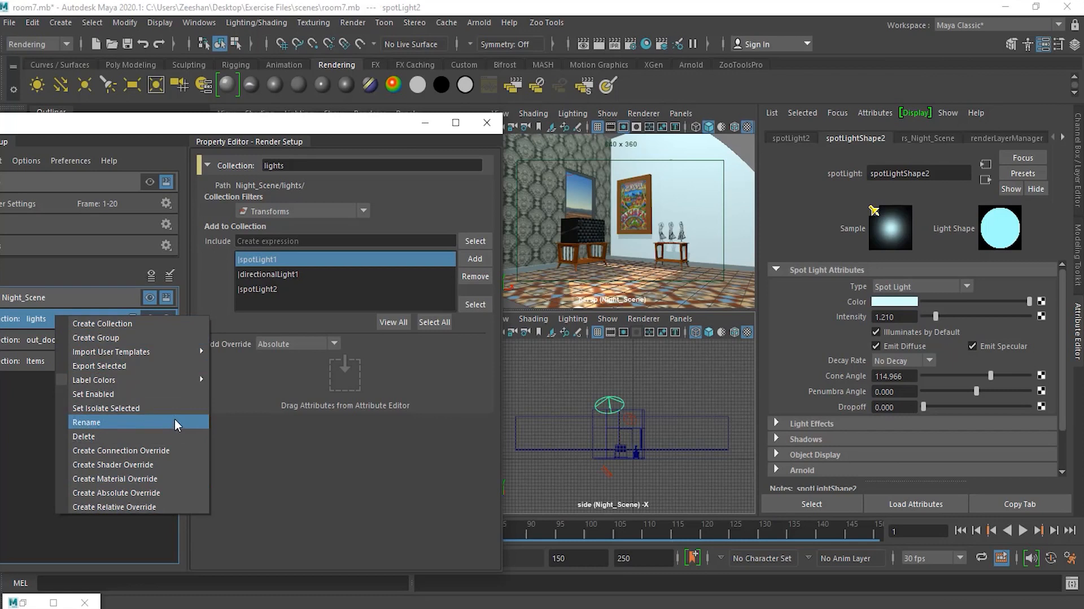
left_click_drag(206, 121, 262, 112)
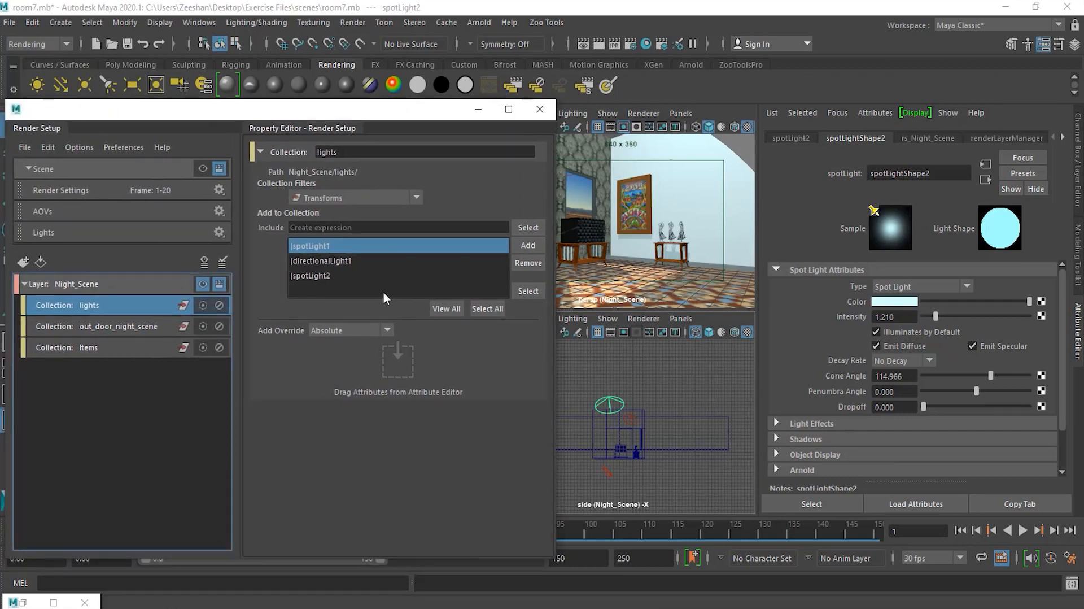
Step: Select spotLight1 and add its Intensity attribute as an absolute override to the lights collection
left_click(350, 245)
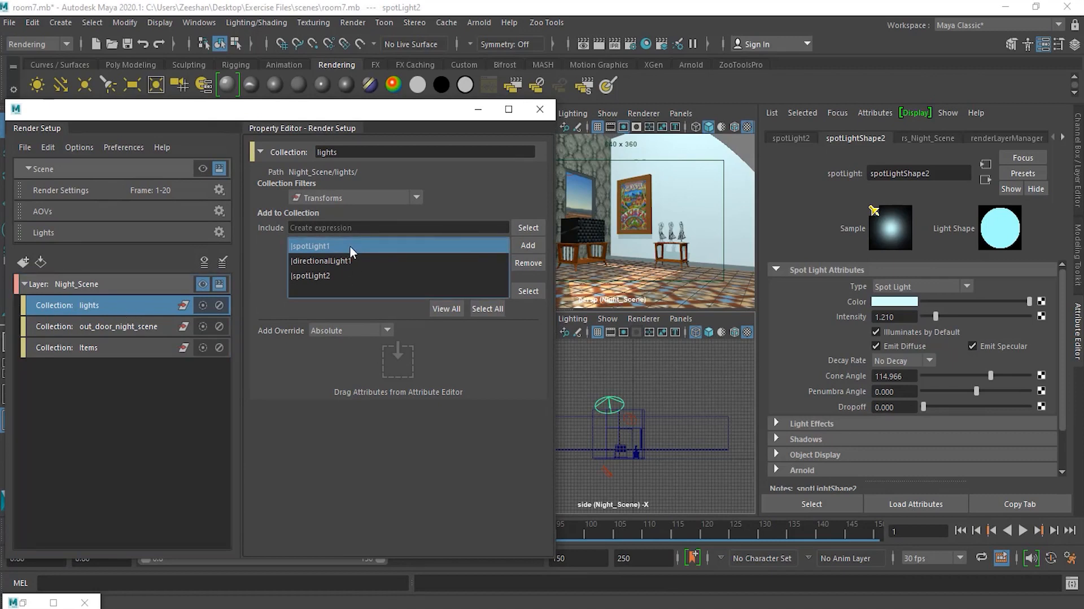
left_click(345, 259)
left_click(342, 243)
left_click_drag(367, 113, 353, 324)
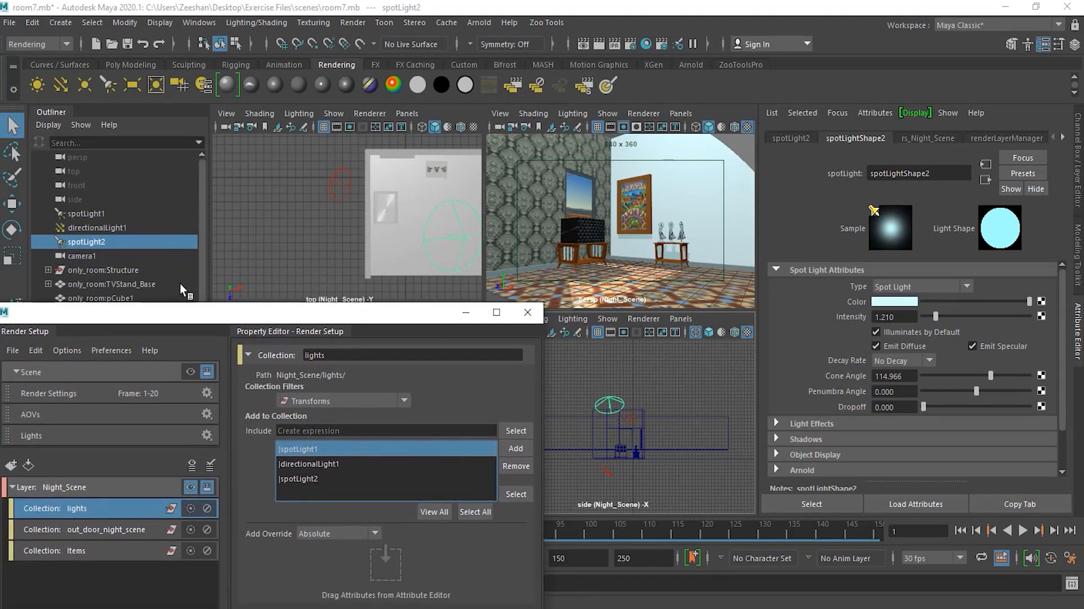
left_click(87, 214)
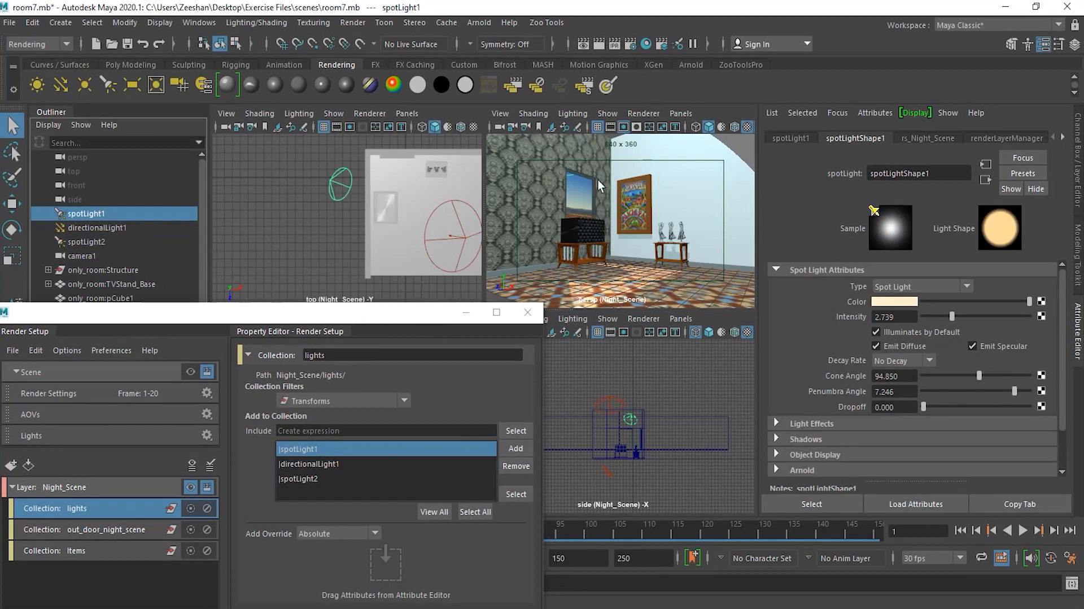
left_click_drag(408, 322, 413, 154)
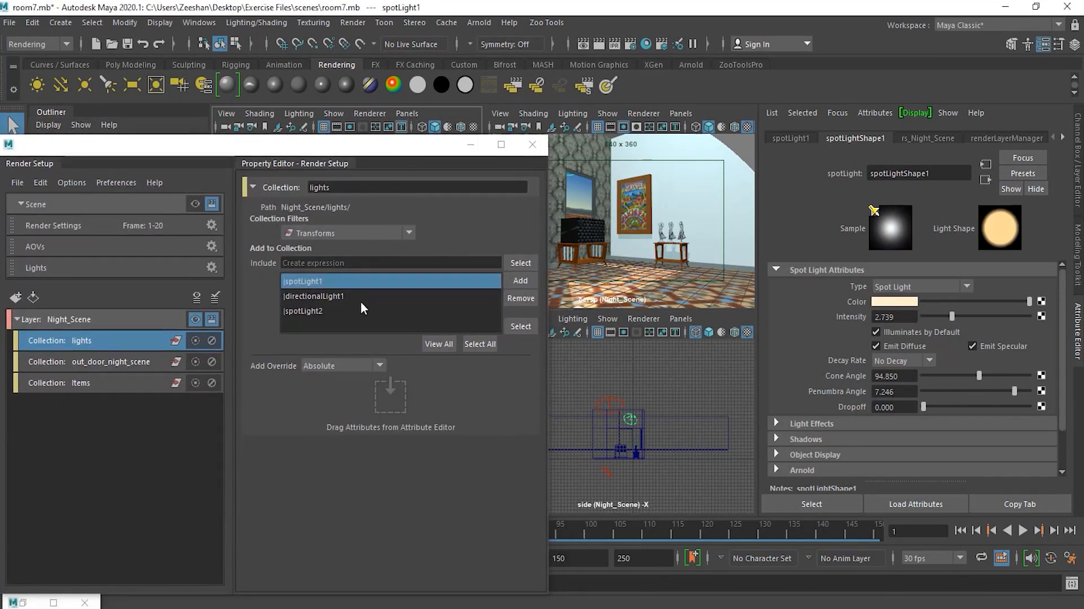
left_click_drag(331, 157, 401, 335)
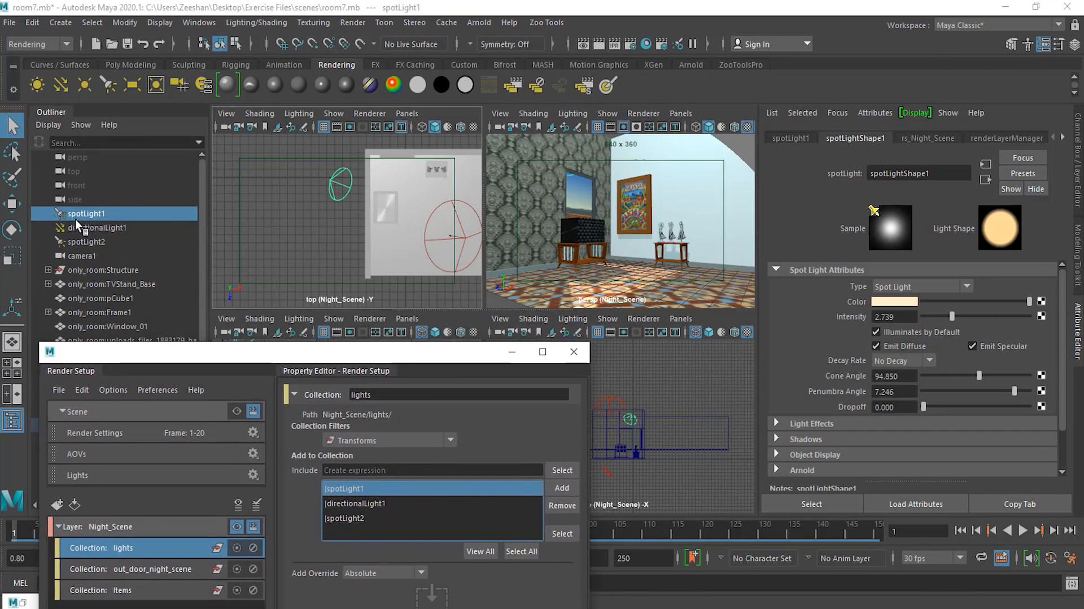
left_click_drag(359, 352, 292, 104)
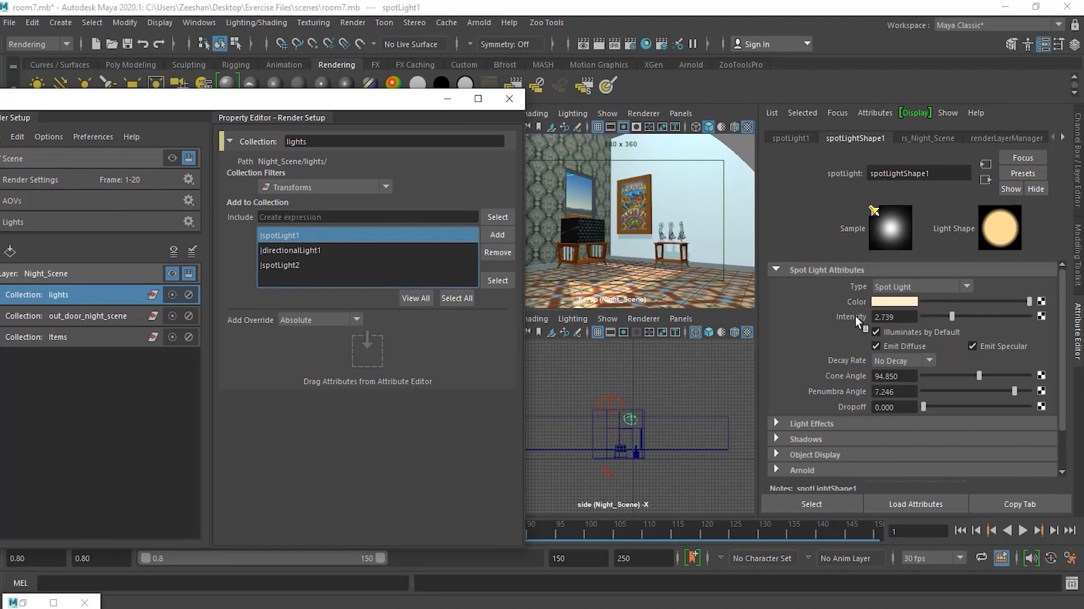
left_click_drag(855, 316, 815, 334)
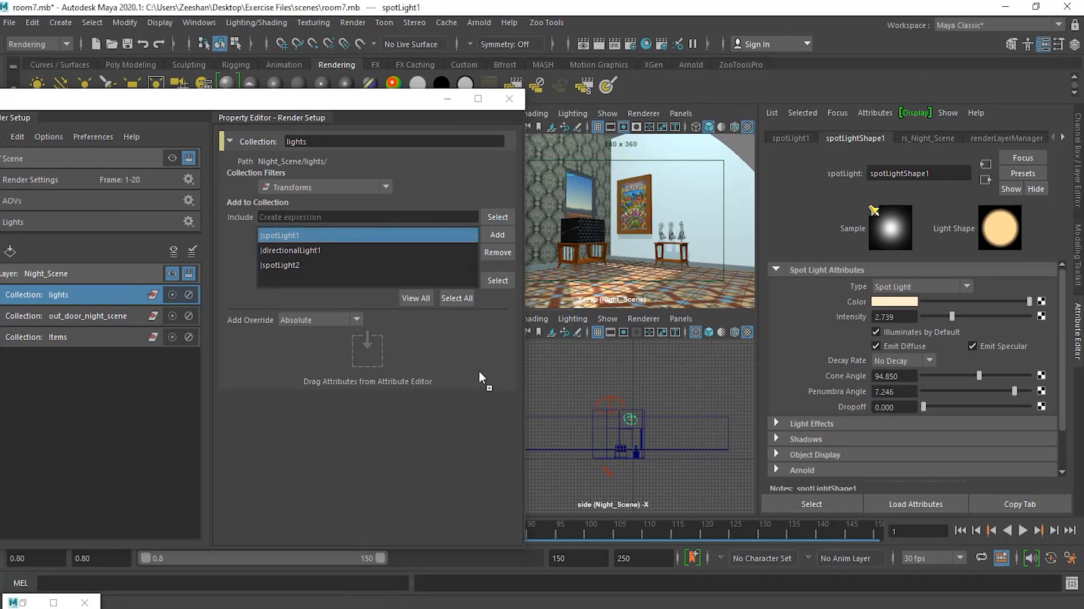
left_click_drag(360, 352, 361, 353)
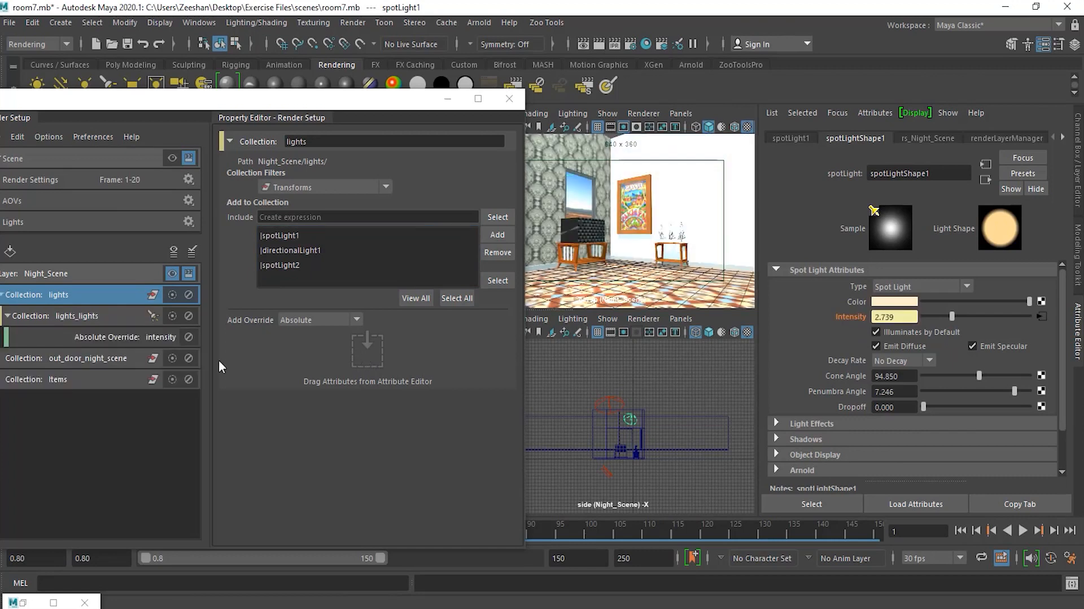
Step: Set the intensity override in the lights collection to 0.065 to darken the Night_Scene layer
left_click(114, 338)
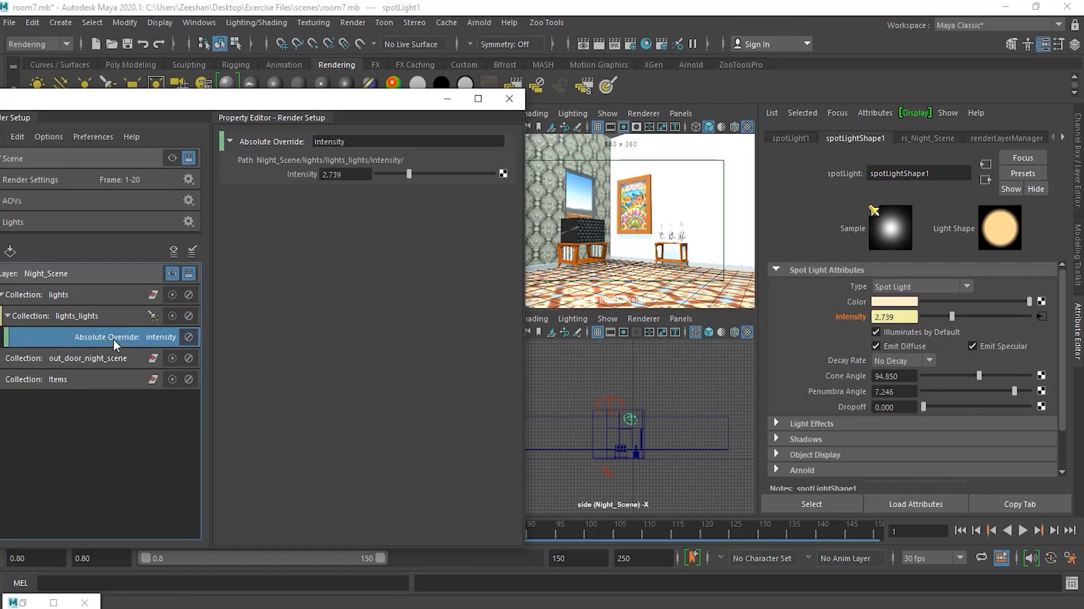
left_click_drag(310, 107, 299, 354)
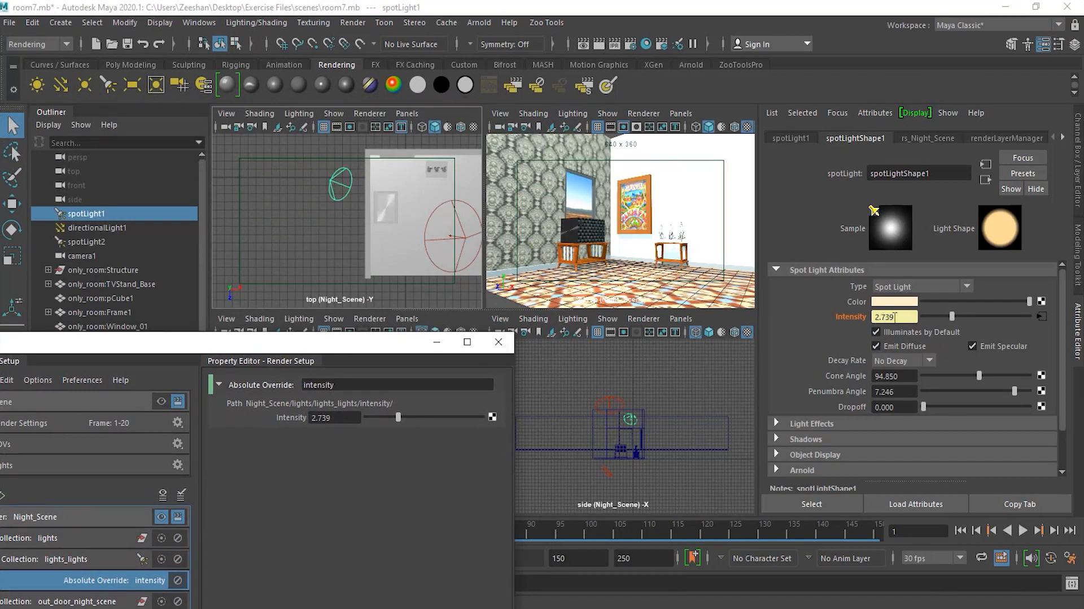
left_click_drag(950, 316, 923, 322)
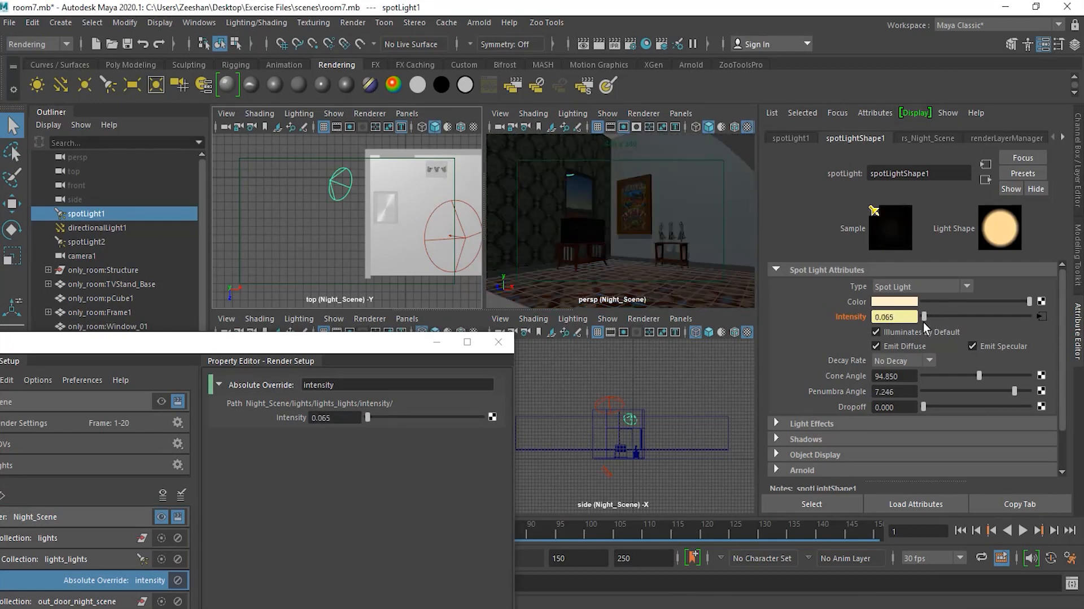
left_click_drag(924, 321, 923, 322)
double_click(902, 318)
left_click_drag(305, 341, 454, 186)
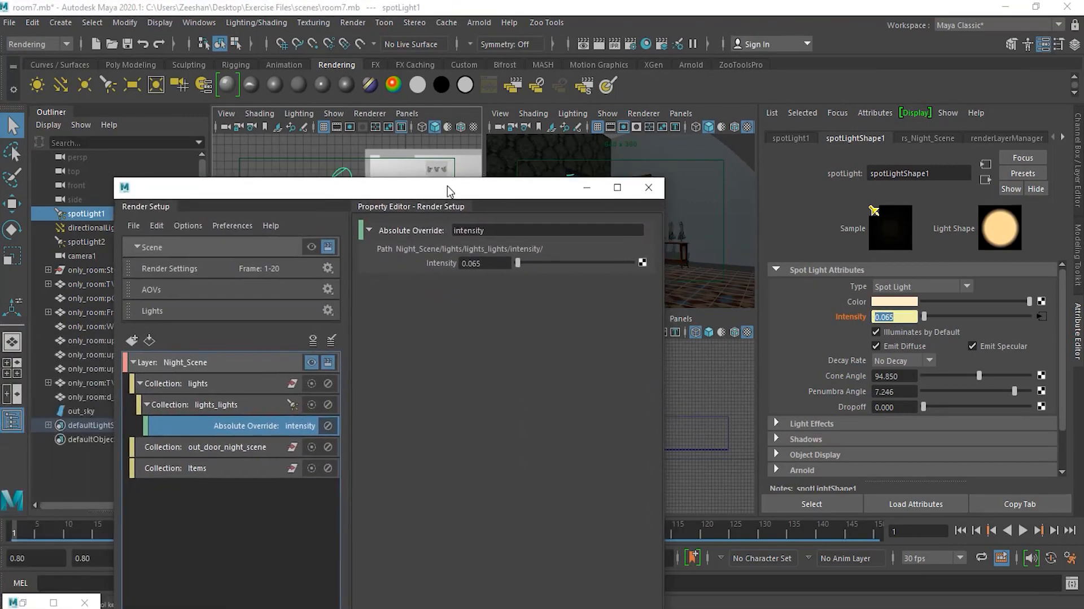
Step: Select the lights collection and add spotLight1's Color attribute to it as an absolute override
left_click(229, 404)
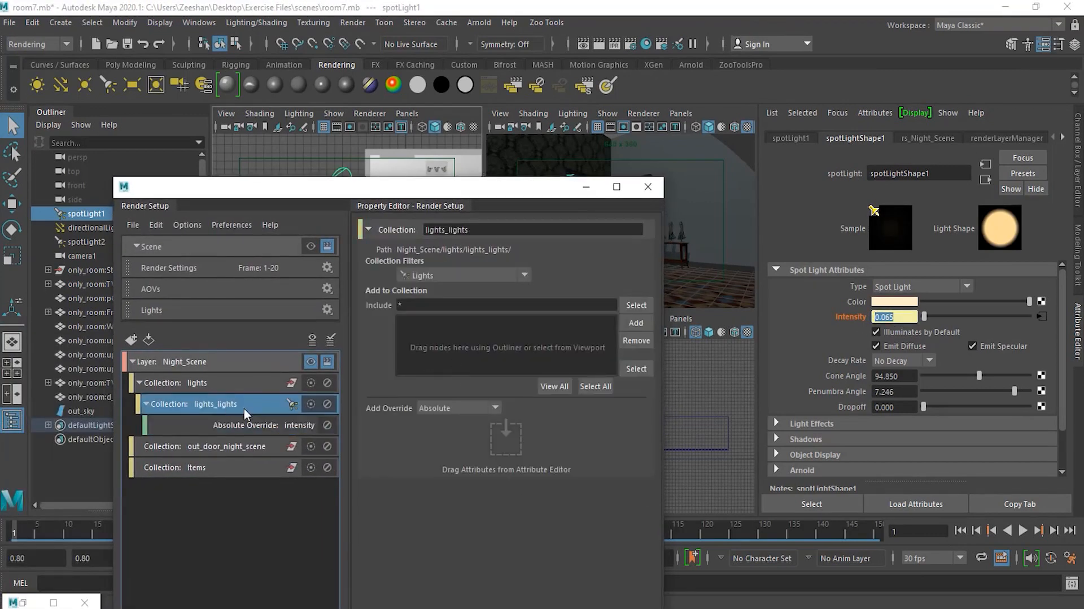
left_click(232, 384)
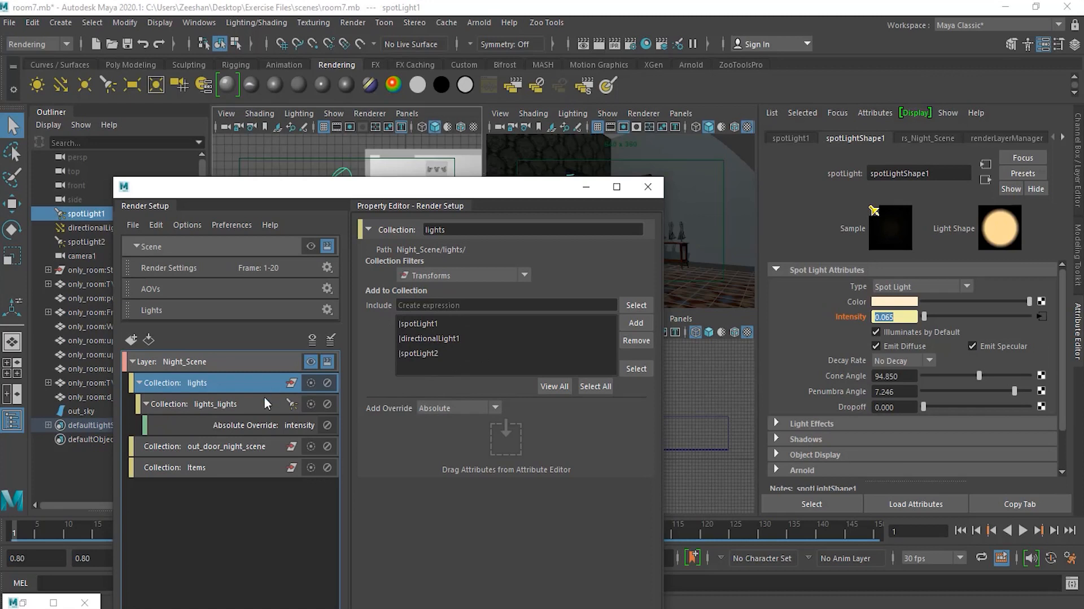
left_click_drag(432, 194, 366, 185)
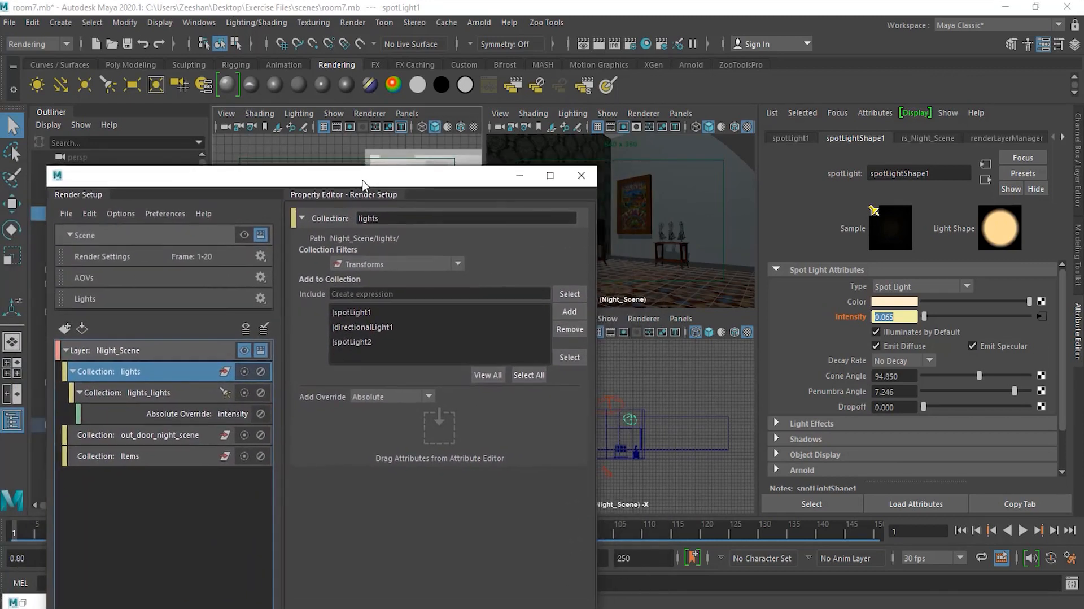
left_click(164, 394)
left_click(163, 372)
left_click_drag(390, 186, 266, 182)
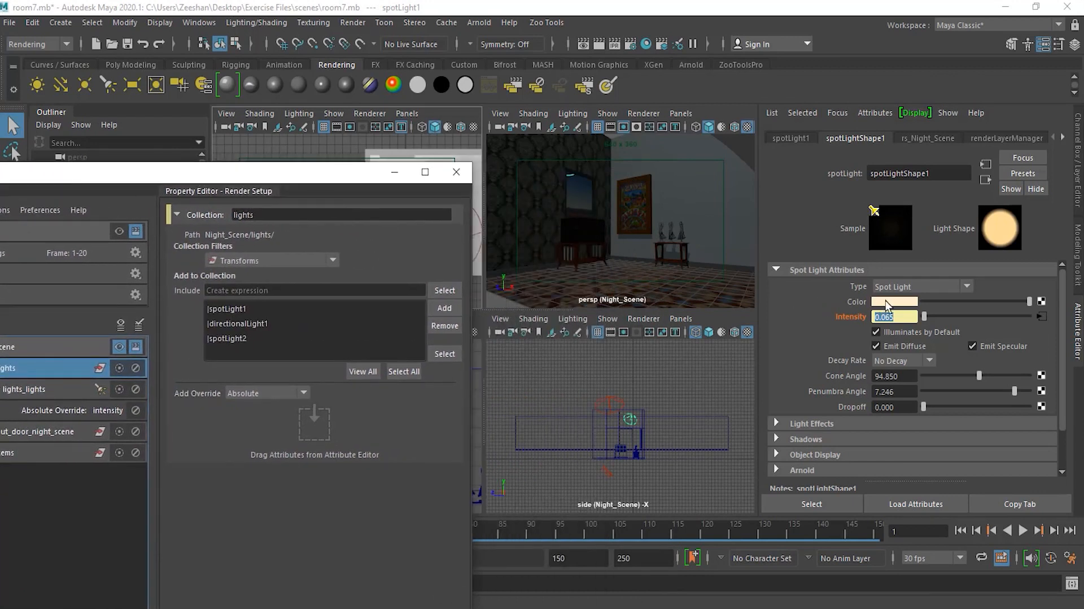
left_click_drag(898, 316, 787, 312)
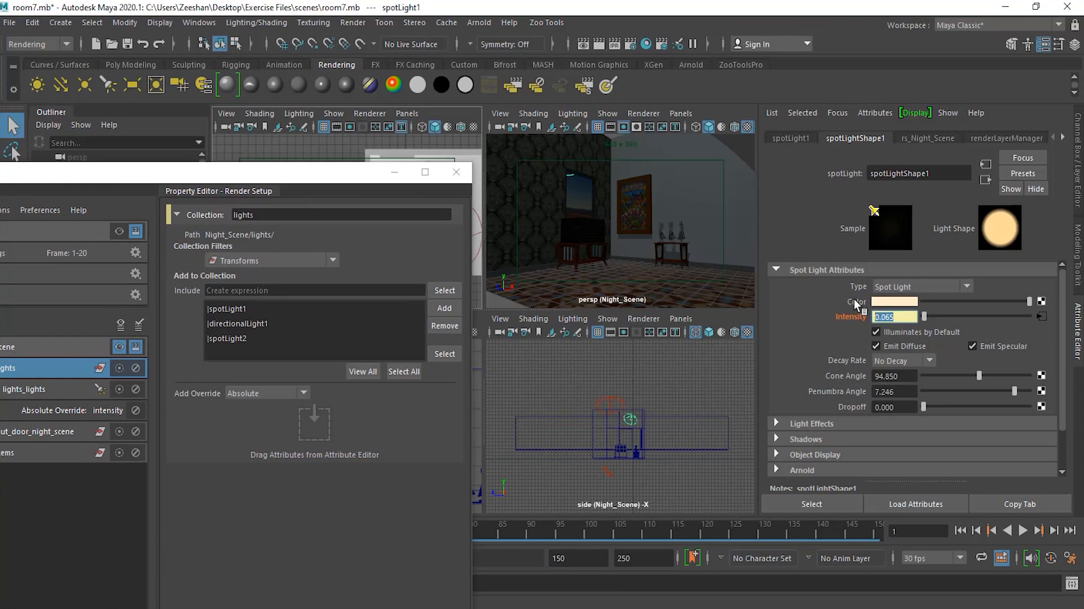
left_click_drag(316, 439, 317, 438)
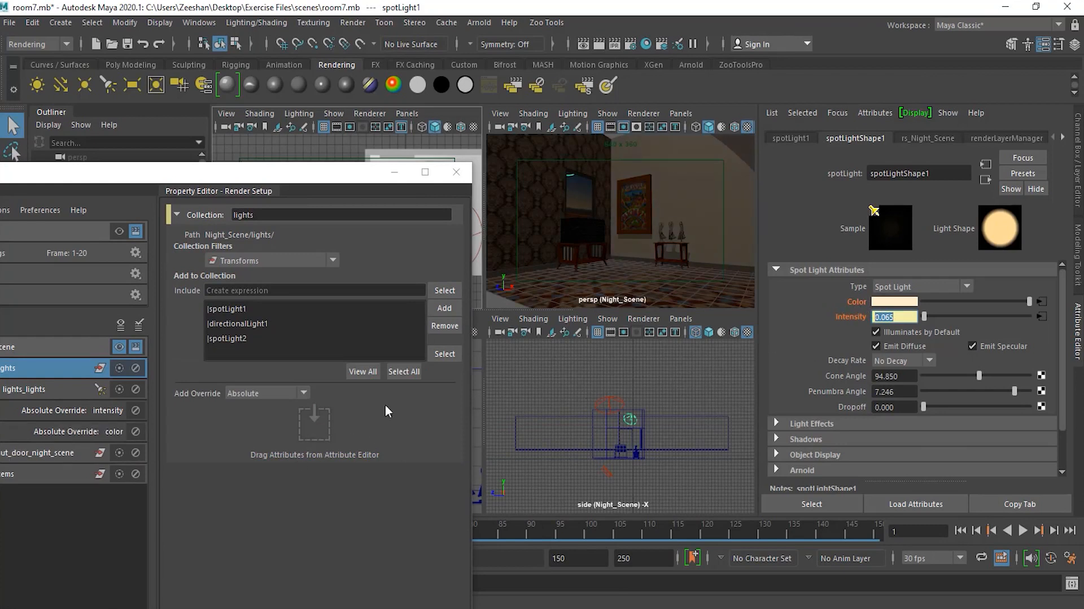
Step: Set the color override in lights_lights to a violet hue of about 297.7 and darken it to a muted purple
left_click_drag(239, 179, 352, 158)
left_click(214, 407)
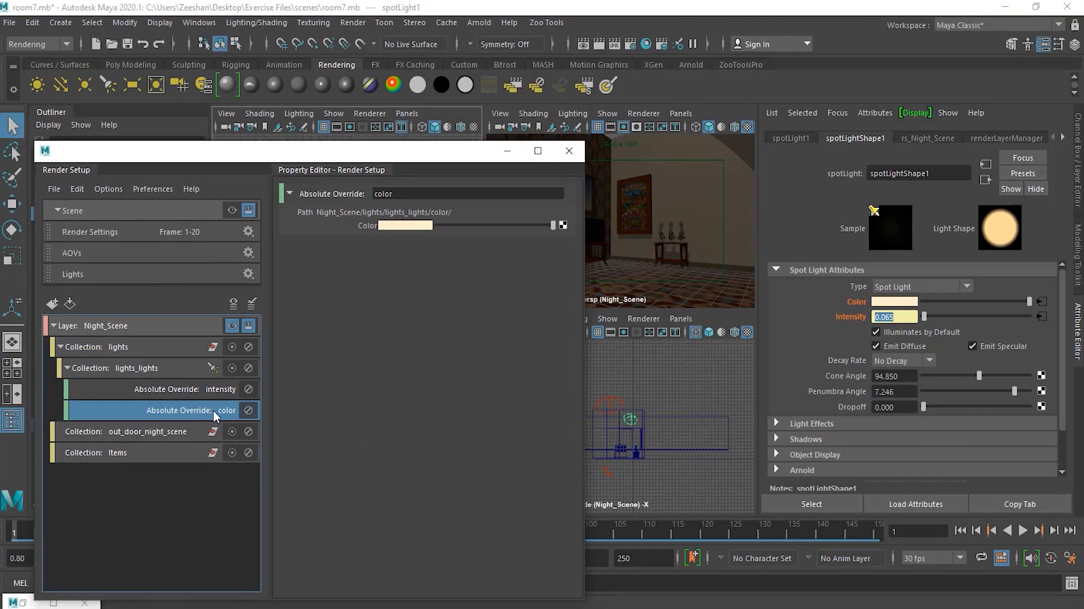
left_click_drag(459, 161, 447, 321)
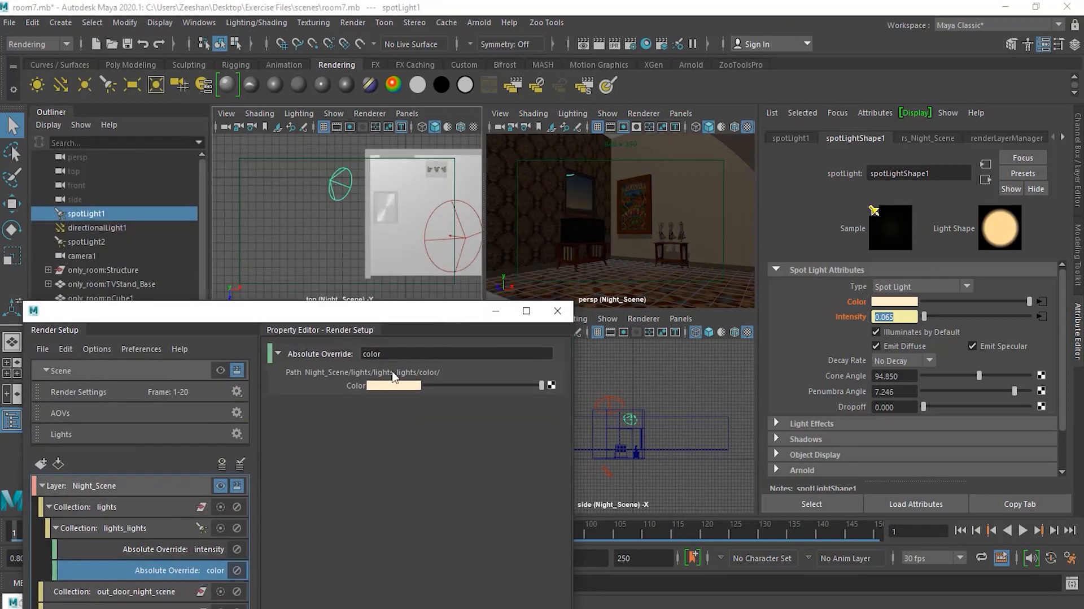
left_click(210, 549)
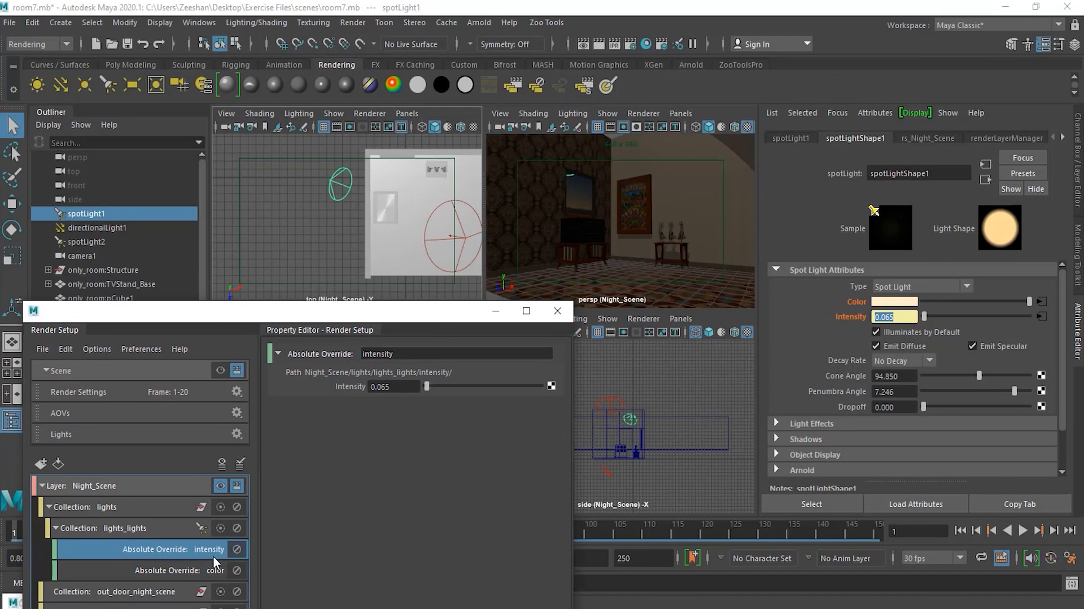
left_click(205, 573)
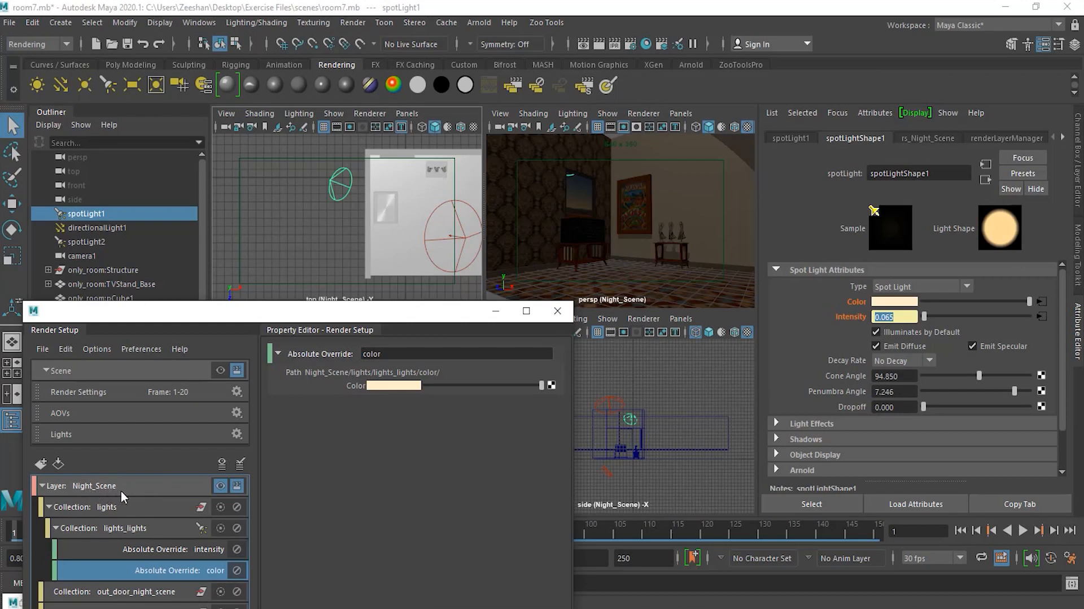
left_click(393, 386)
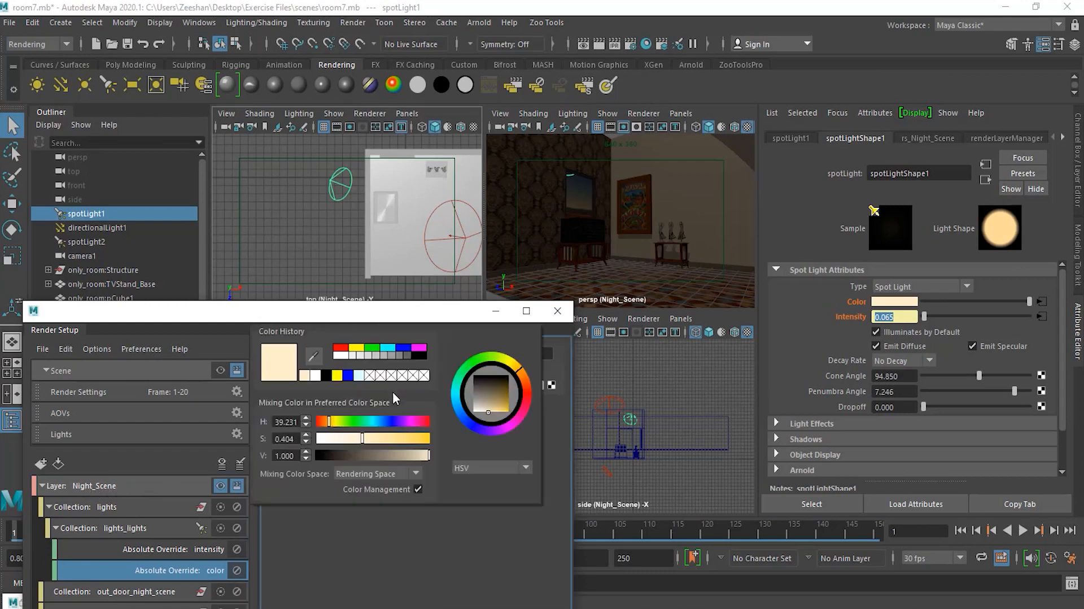
left_click(411, 420)
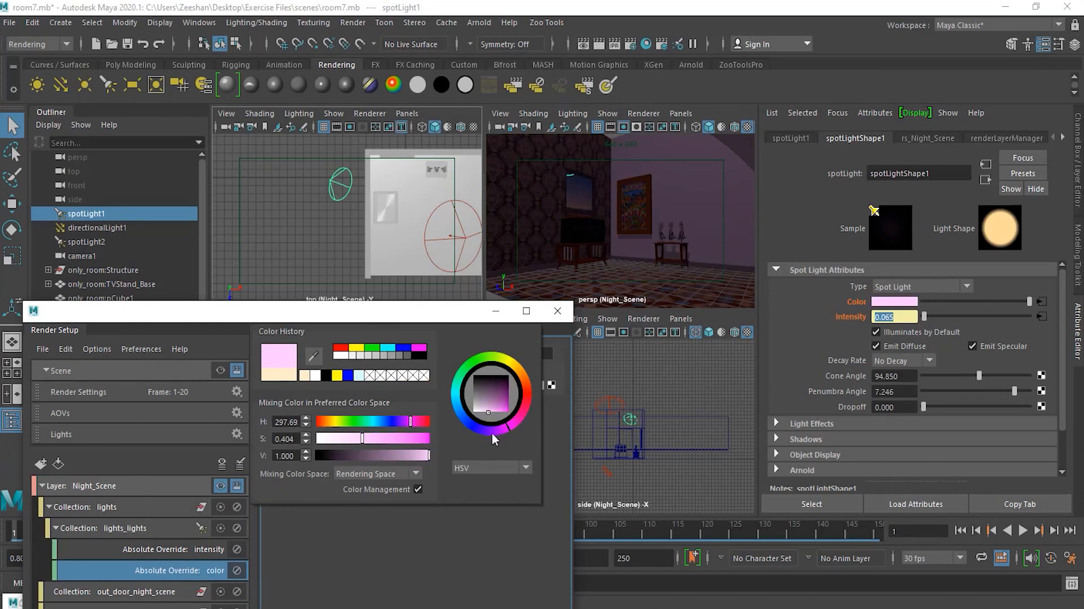
mouse_move(504, 415)
left_mouse_down()
mouse_move(500, 395)
mouse_move(499, 415)
left_mouse_up()
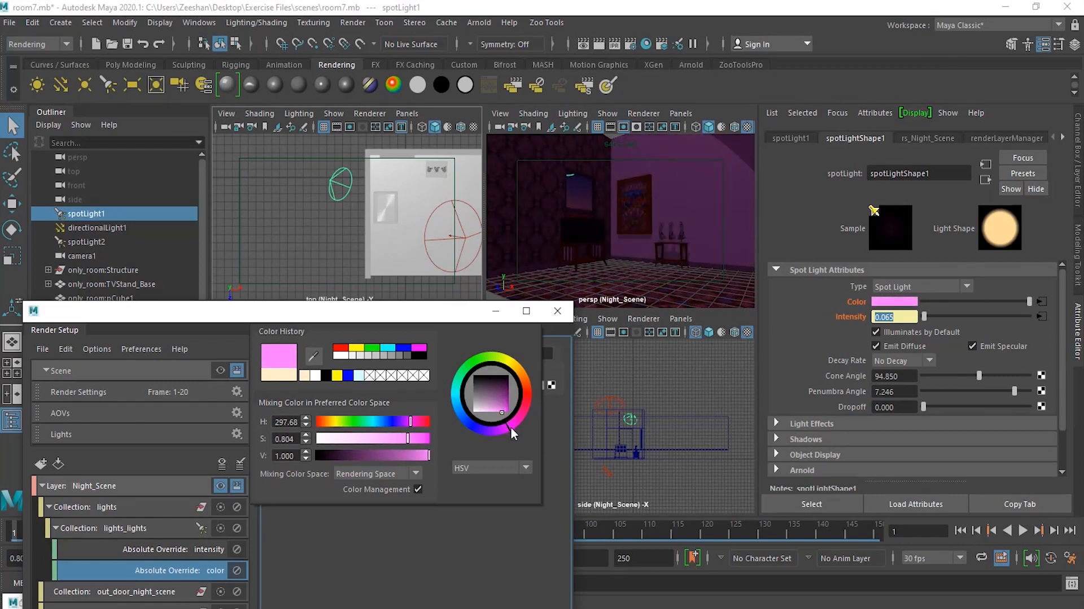
left_click_drag(387, 443, 378, 442)
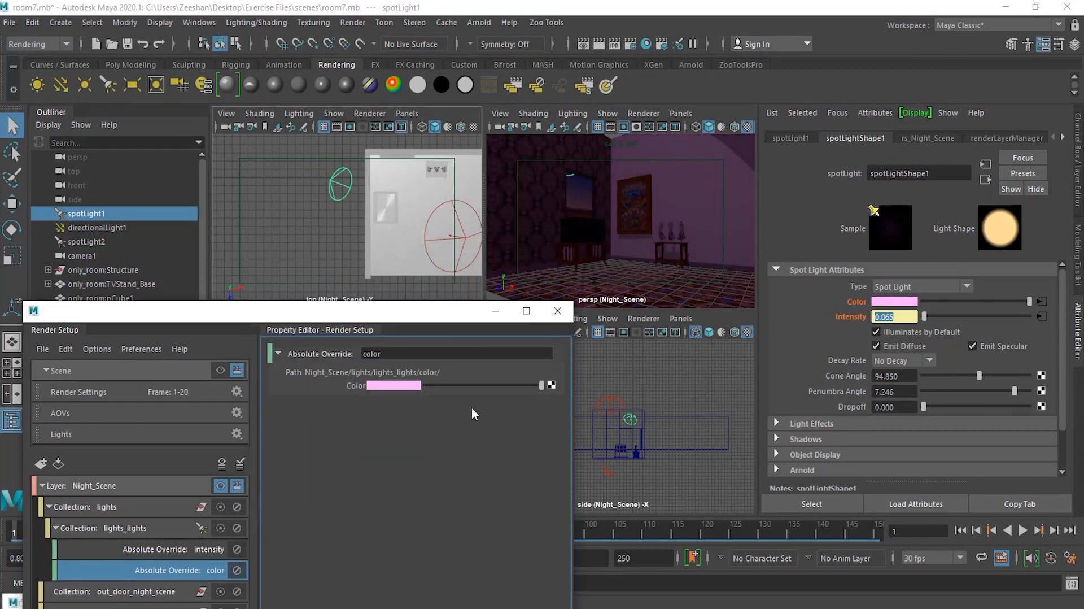
left_click_drag(536, 384, 452, 388)
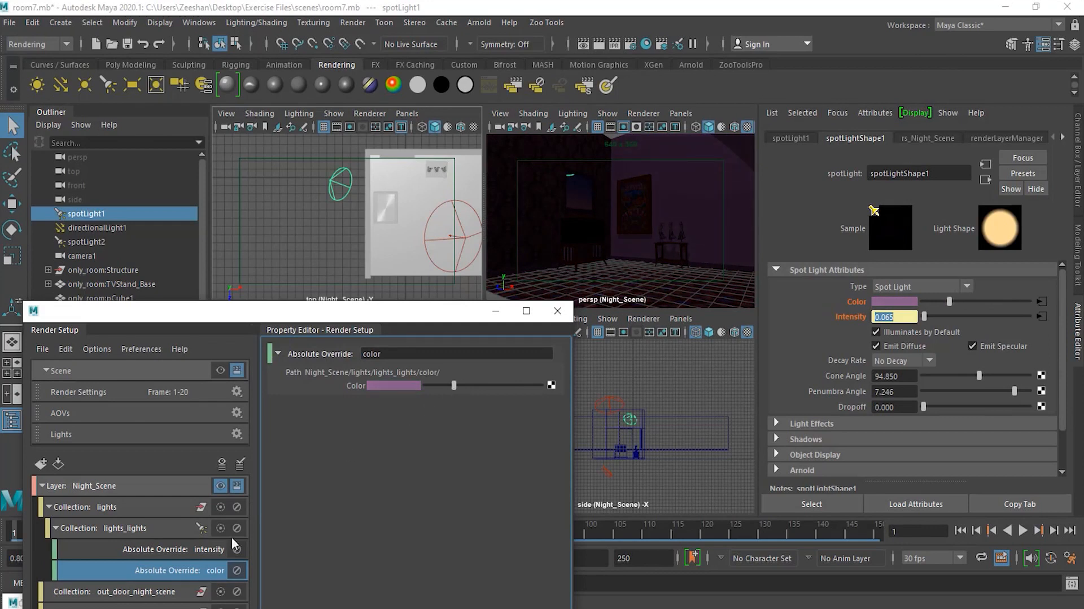
Step: Set the intensity override in lights_lights to 0.238 and collapse the lights collection
left_click(171, 548)
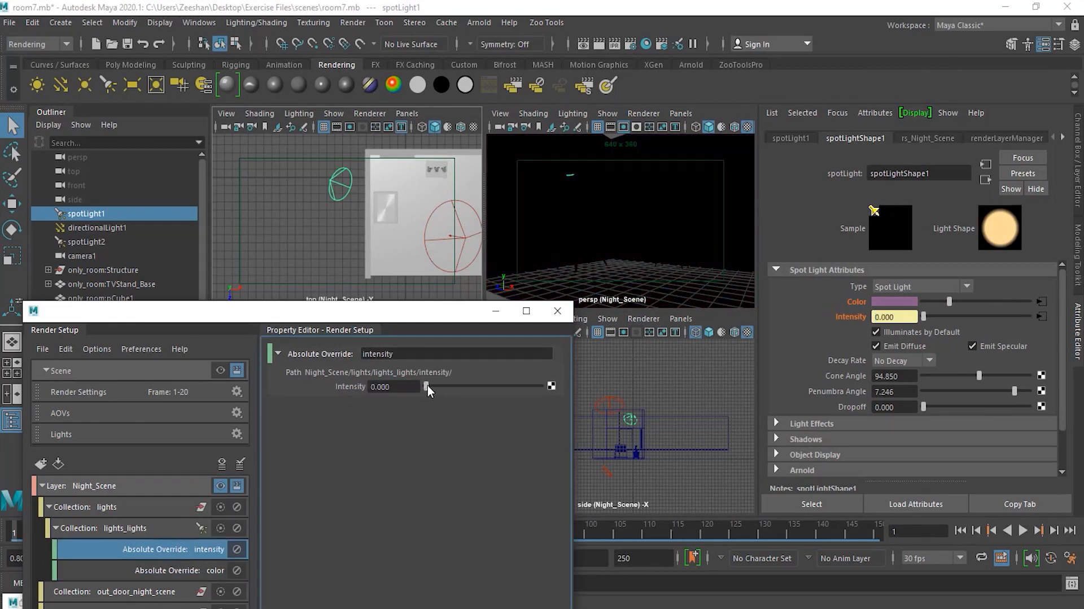
left_click_drag(425, 385, 428, 386)
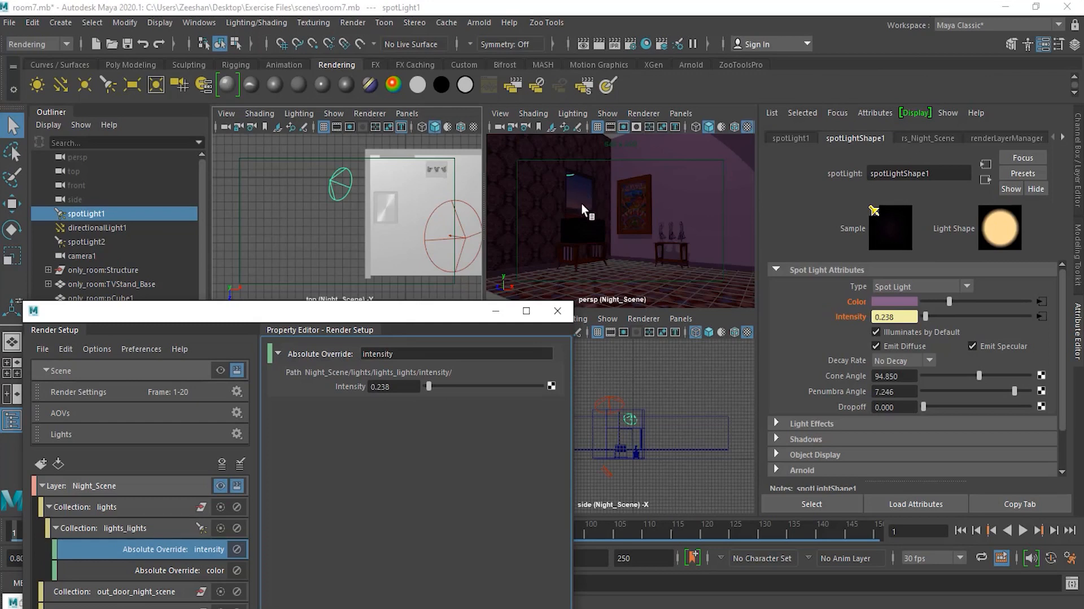
left_click_drag(303, 310, 327, 153)
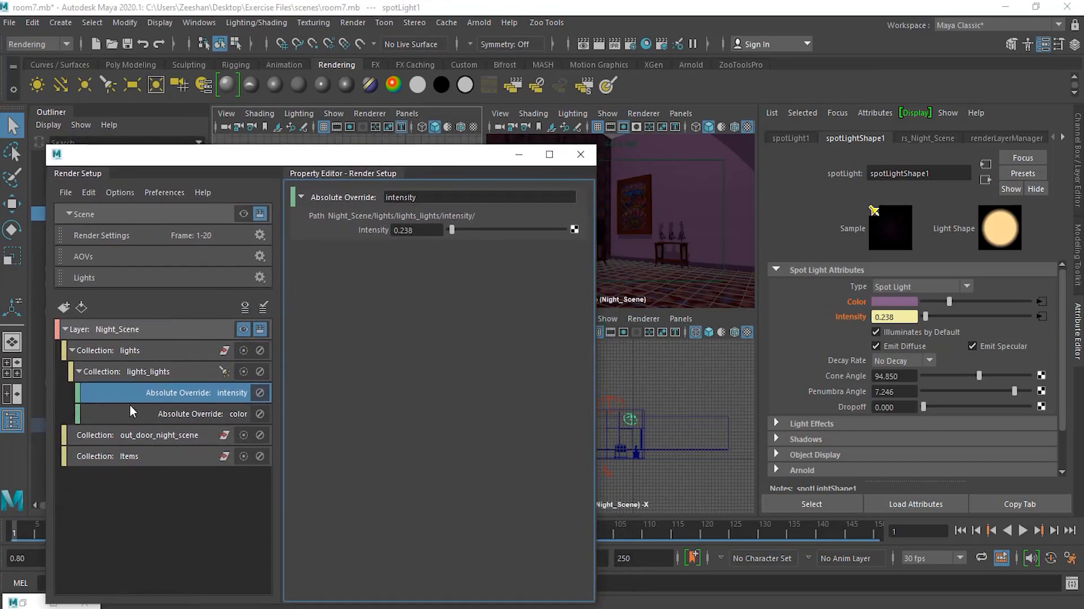
left_click(79, 371)
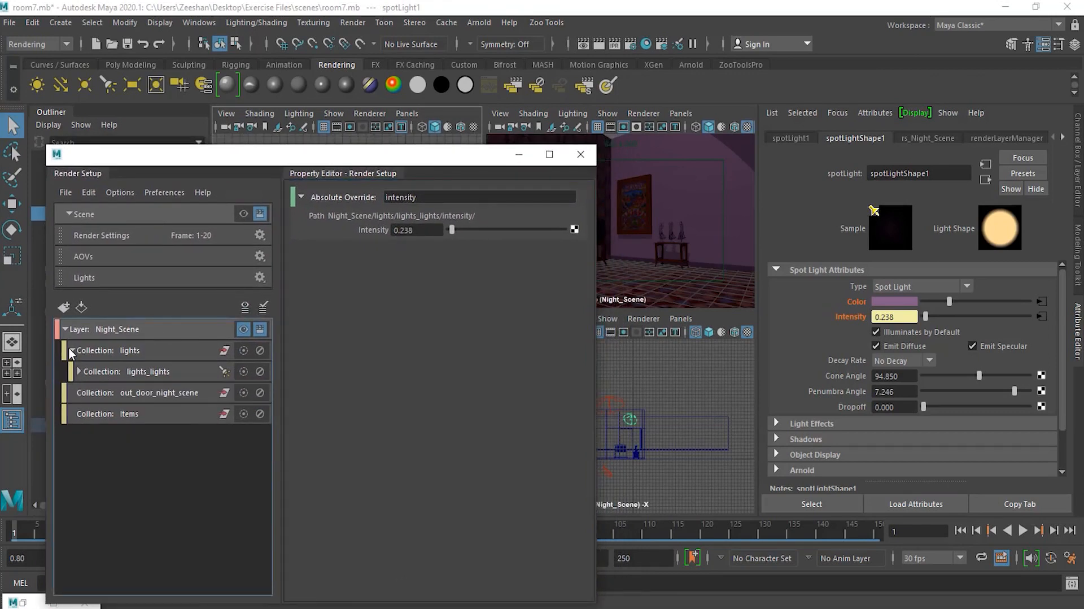
left_click(71, 349)
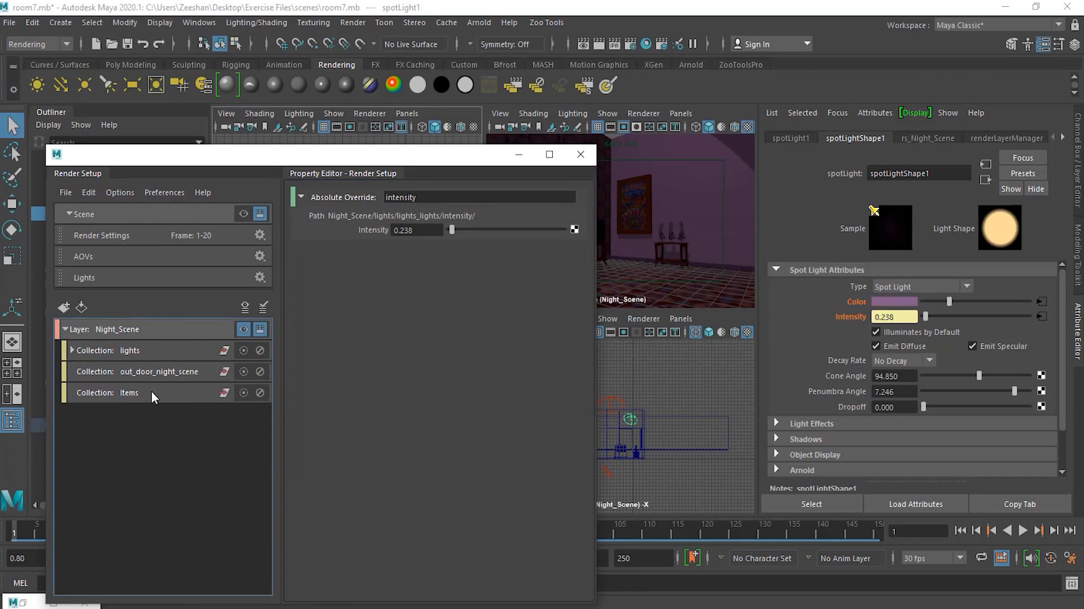
Step: Create a material override for the out_door_night_scene collection, which contains out_sky, keeping the default override name
left_click(157, 372)
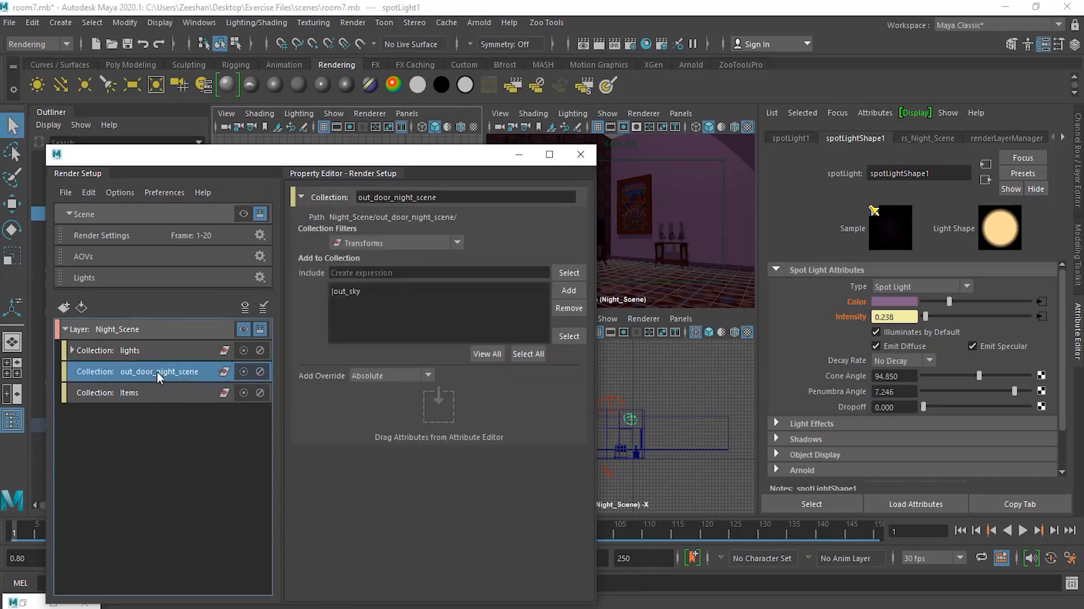
left_click(360, 290)
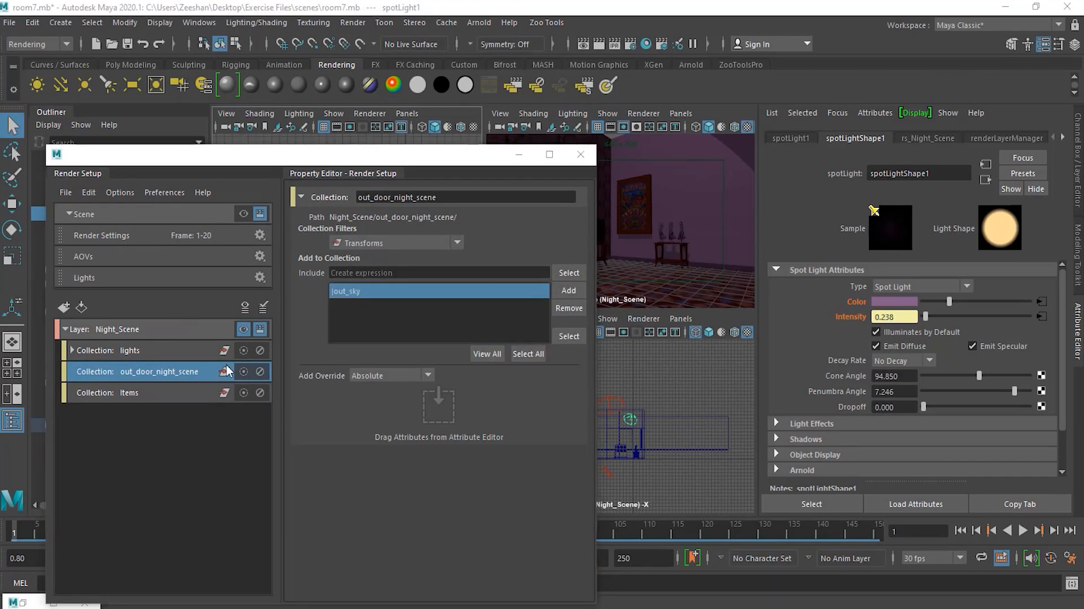
right_click(178, 371)
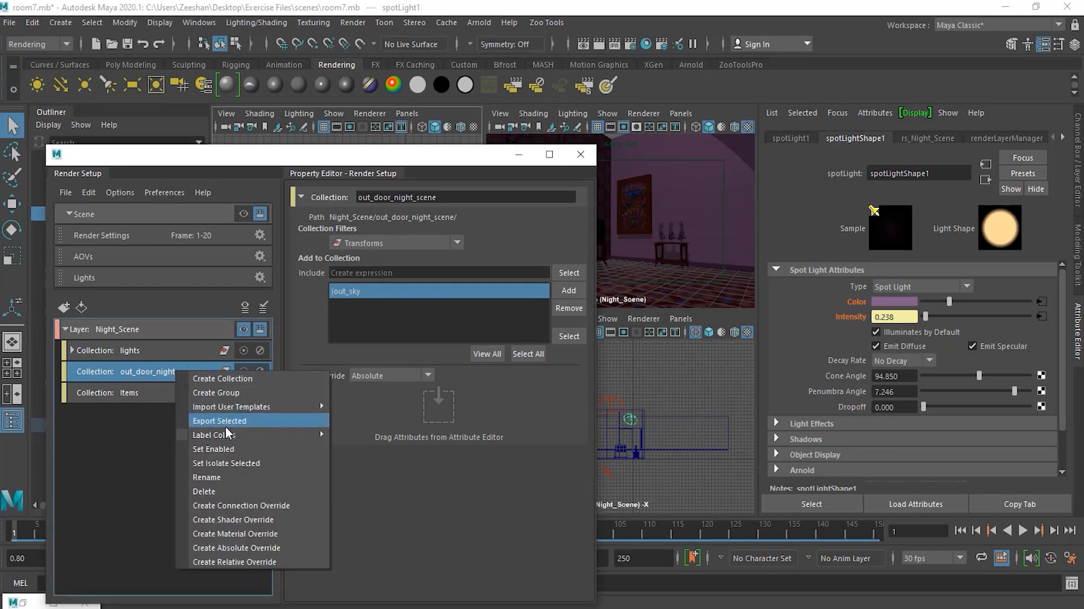
mouse_move(229, 438)
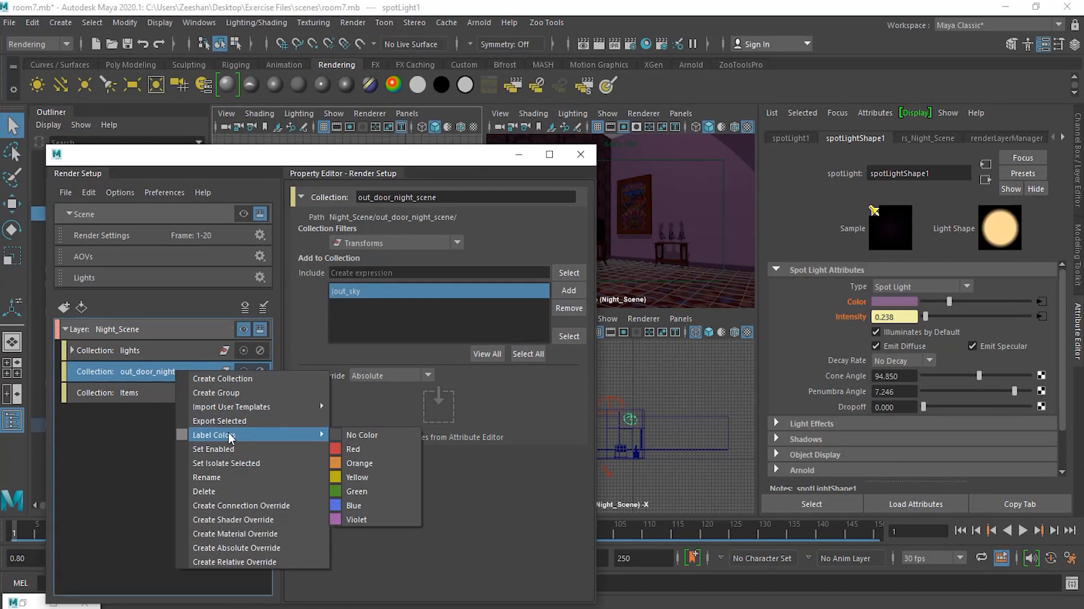
left_click(255, 533)
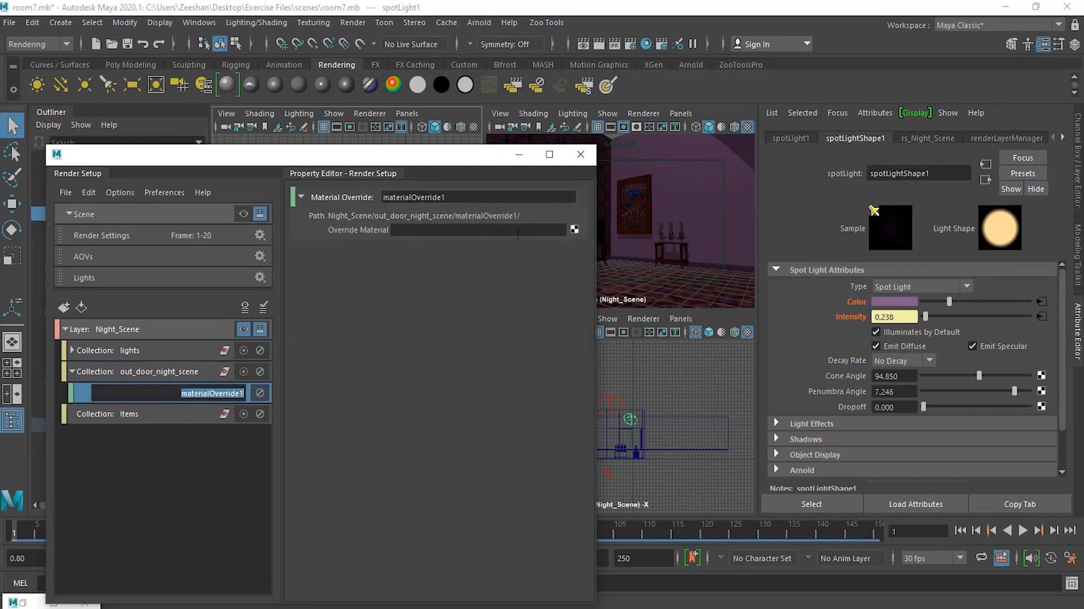
left_click(170, 373)
left_click(173, 394)
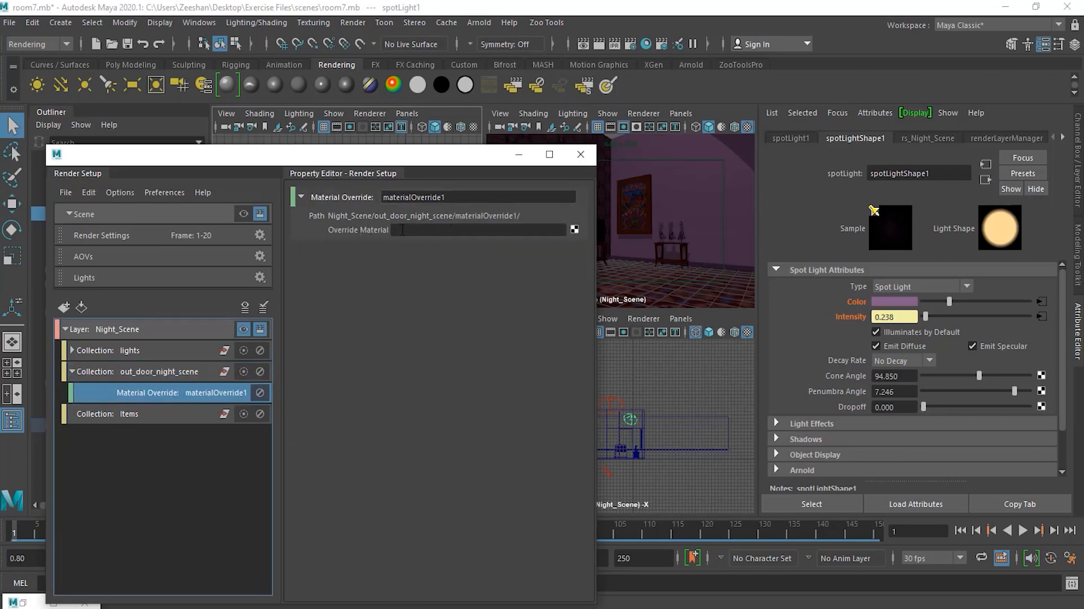
Step: Select the out_sky surface and display the attributes of its assigned day material
left_click_drag(420, 164, 417, 346)
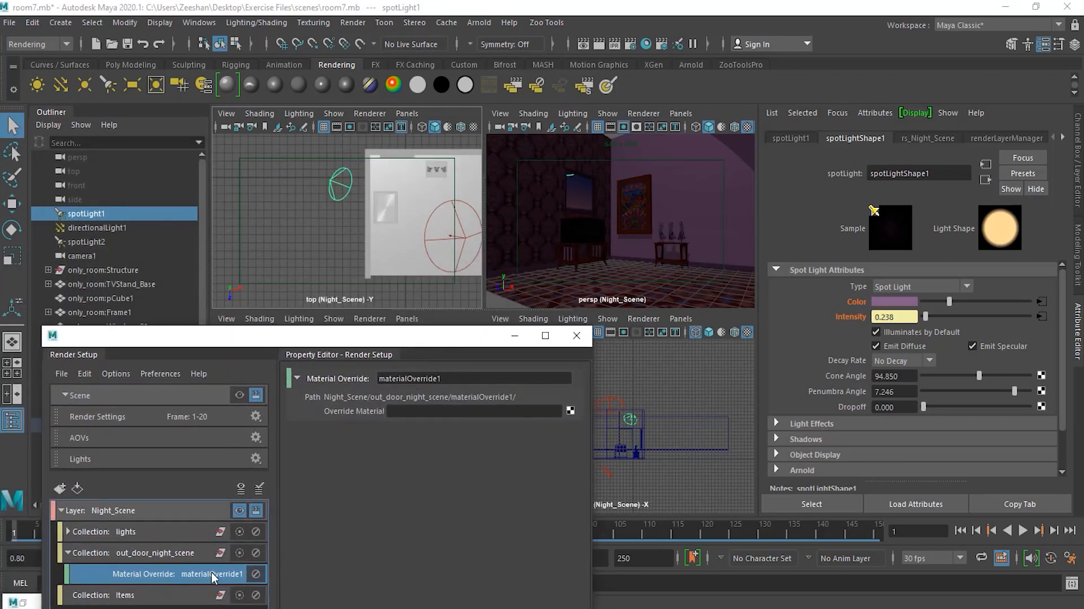
left_click_drag(309, 339, 259, 472)
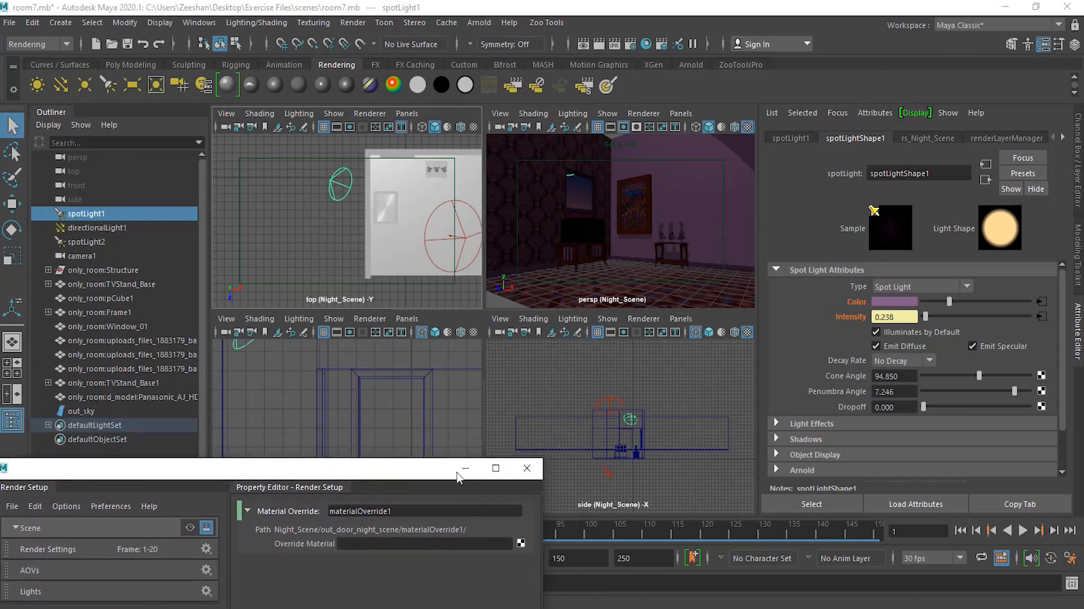
left_click(702, 449)
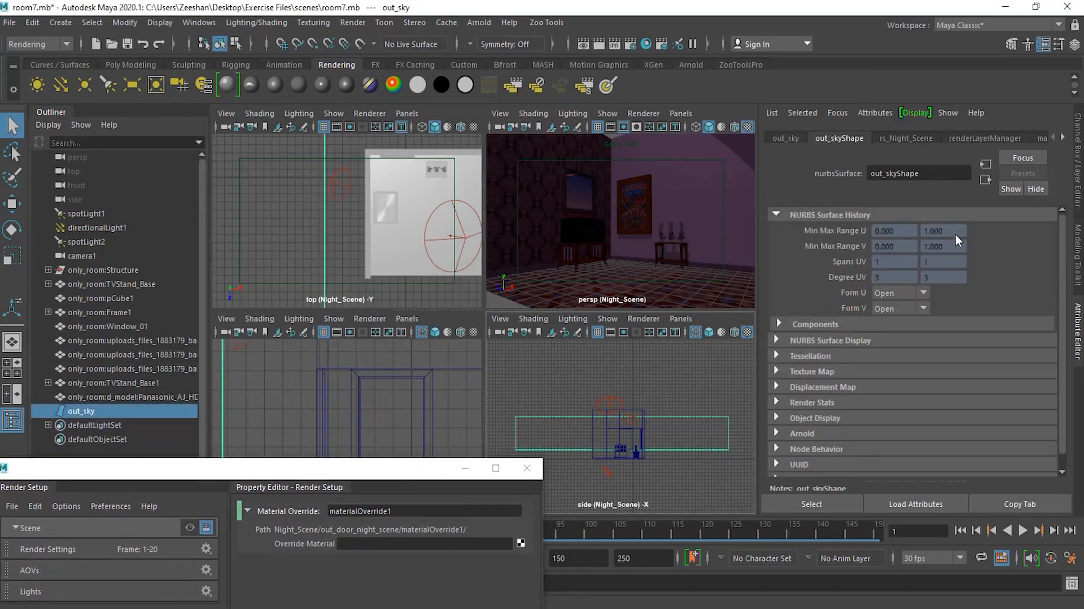
left_click(1063, 138)
left_click(1063, 137)
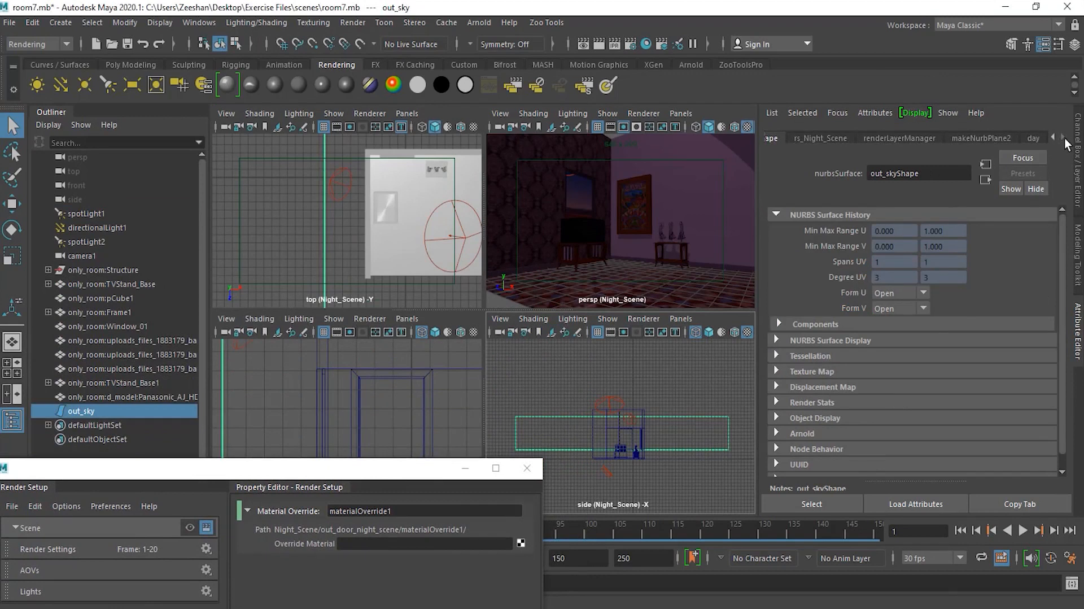
left_click(1033, 139)
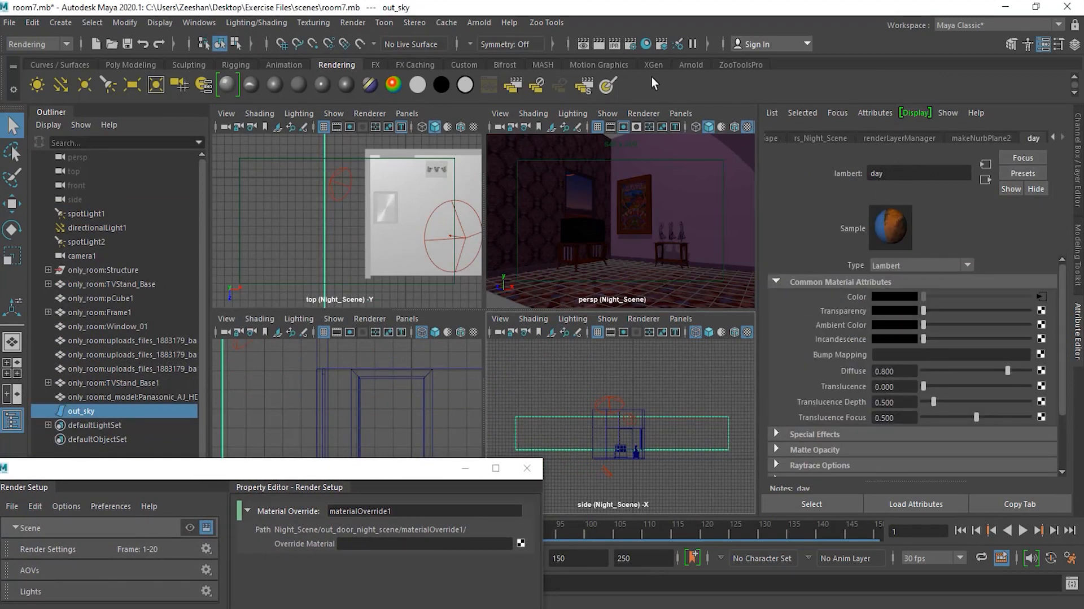
Step: Open the Hypershade and inspect the day and night sky materials, leaving night selected
left_click(646, 46)
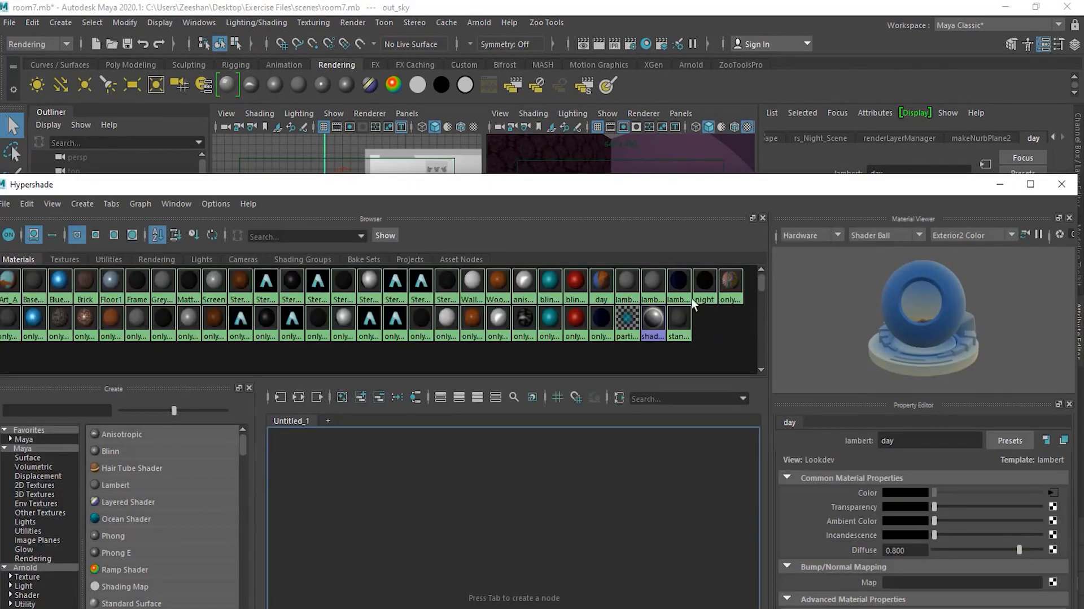
left_click_drag(625, 188, 674, 173)
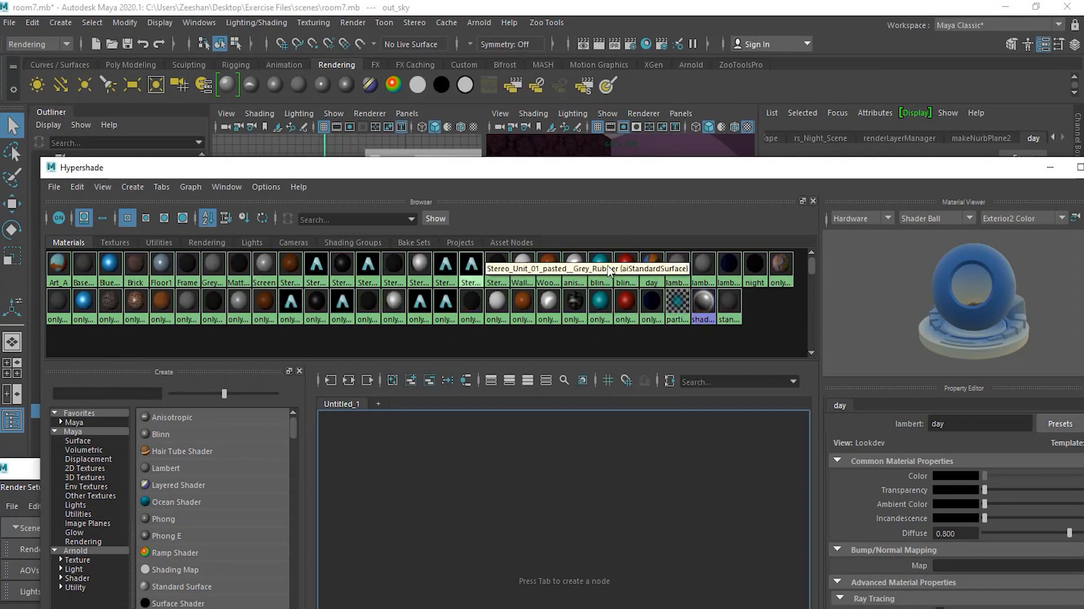
left_click(654, 269)
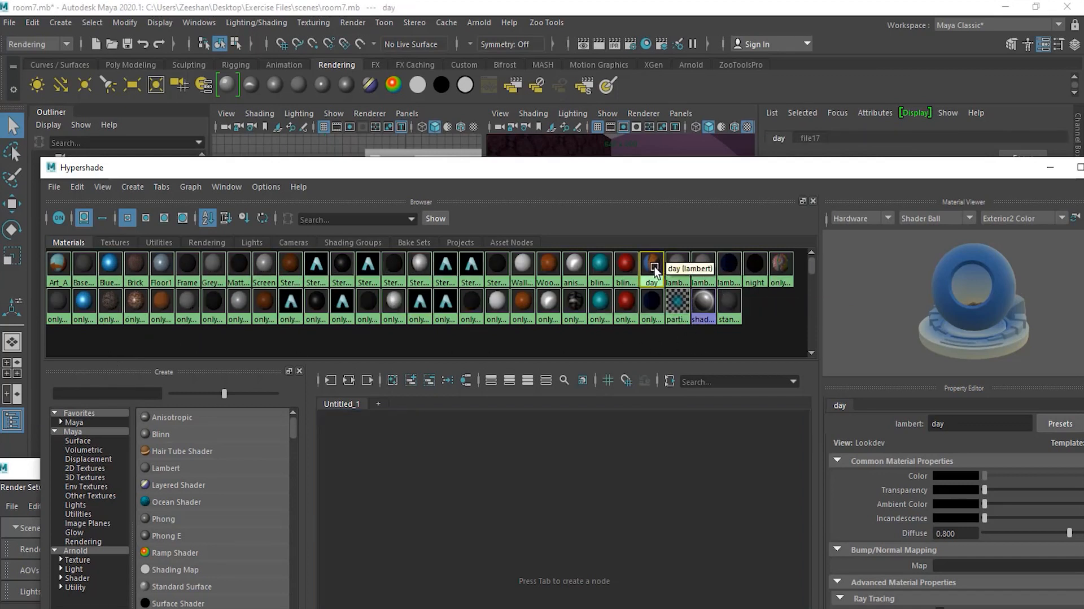
left_click(757, 278)
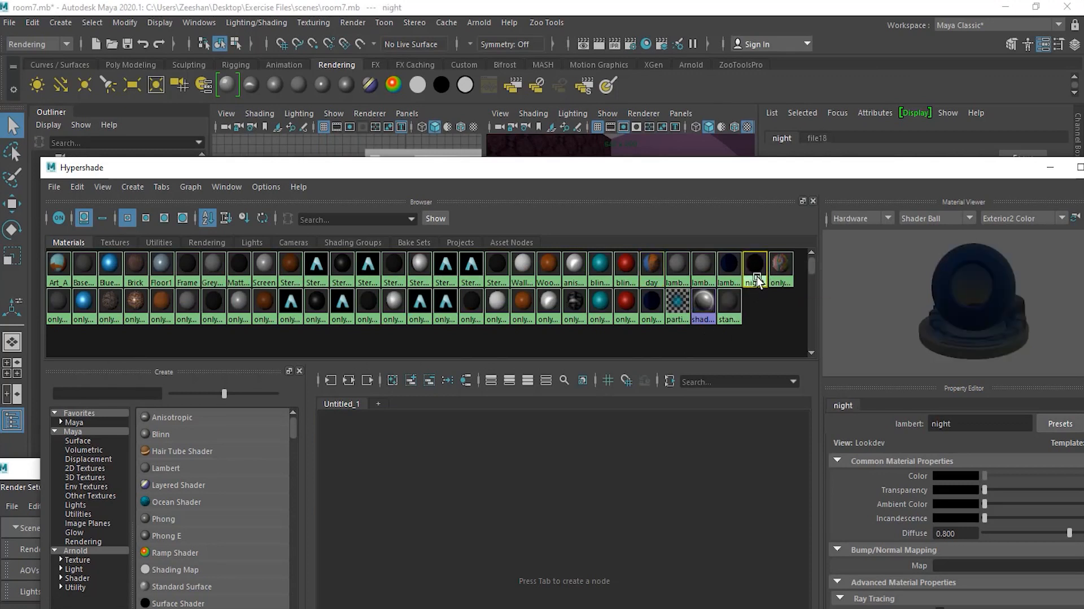
Step: Compare the day and night materials in the Hypershade, select the night material's name for copying, and close the Hypershade
left_click(655, 276)
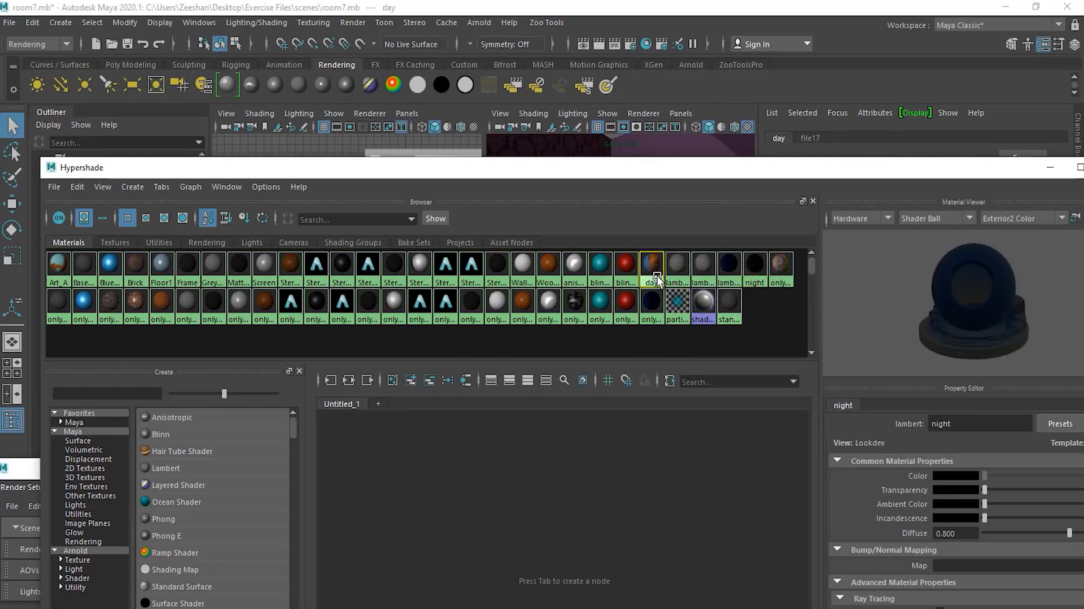
left_click(752, 270)
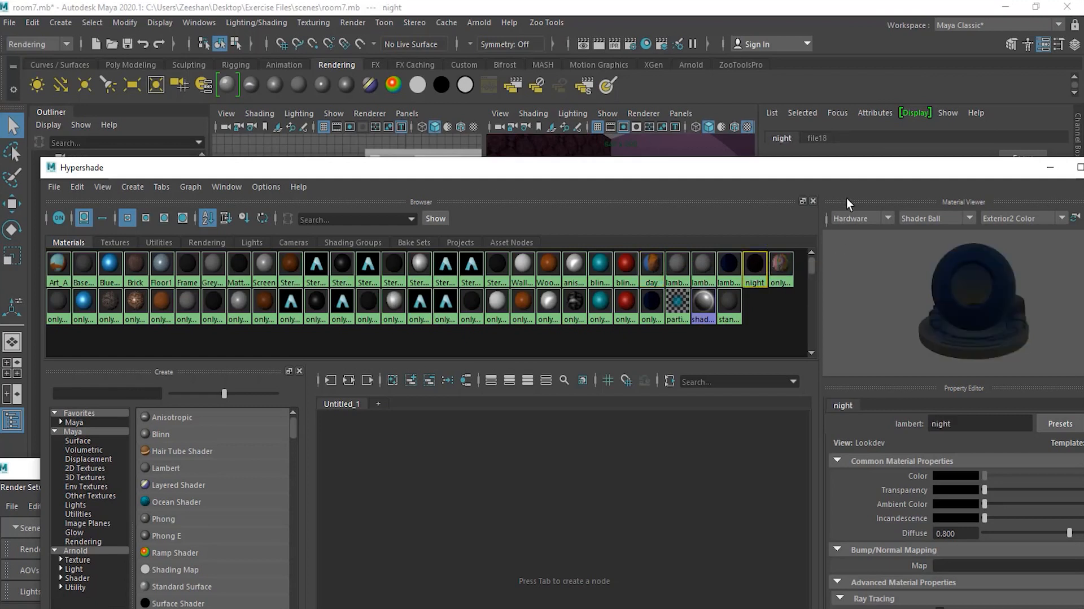
left_click_drag(856, 170, 588, 142)
double_click(691, 394)
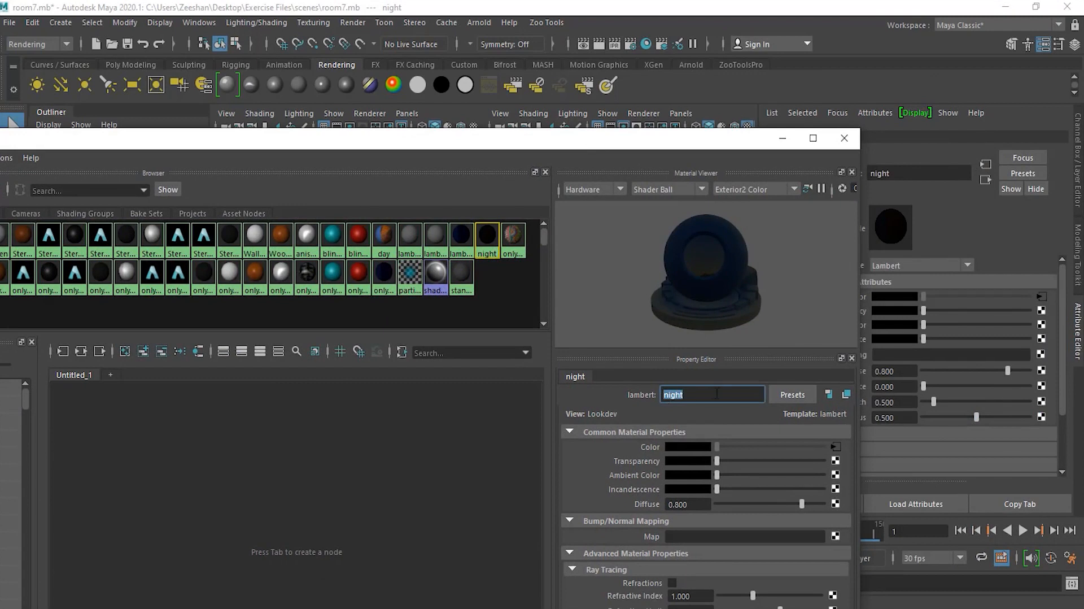
left_click(844, 138)
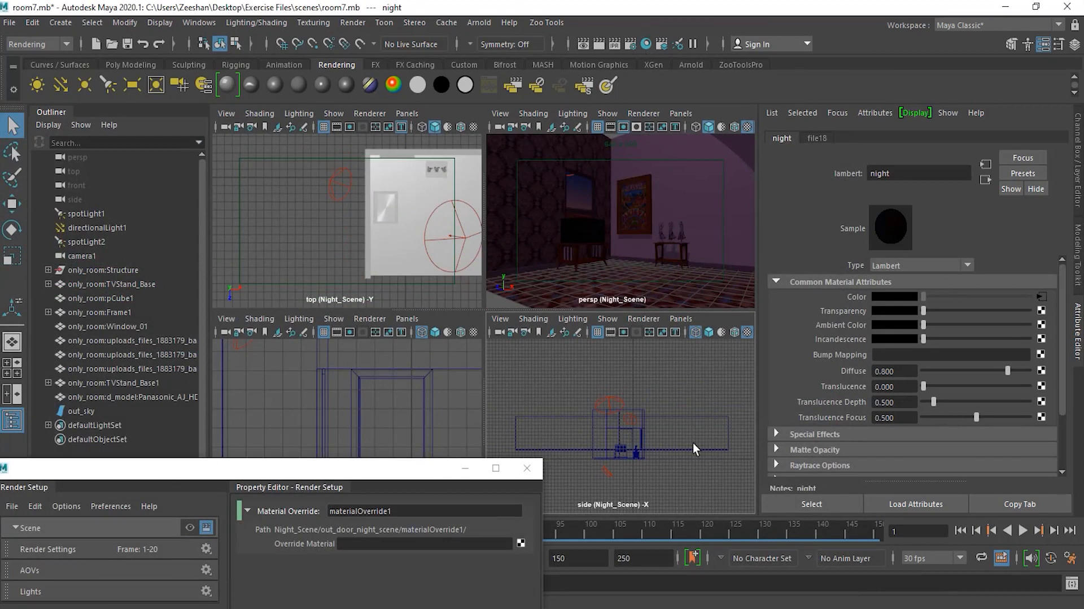
Step: Assign the night material as the override material of materialOverride1 in the out_door_night_scene collection
left_click_drag(410, 478, 480, 200)
left_click(489, 265)
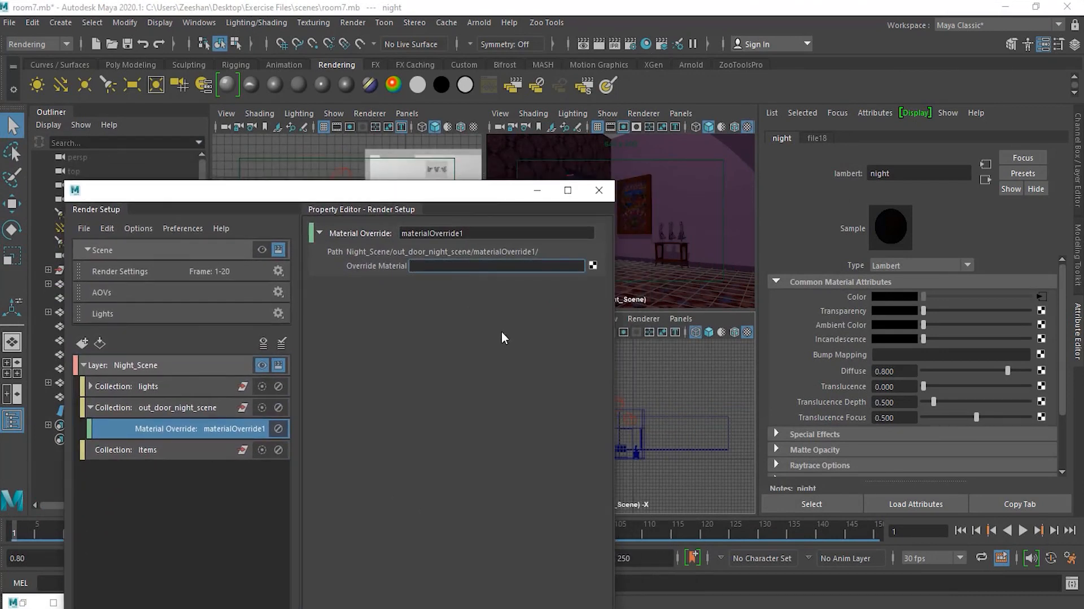
type("night")
left_click_drag(469, 196, 453, 266)
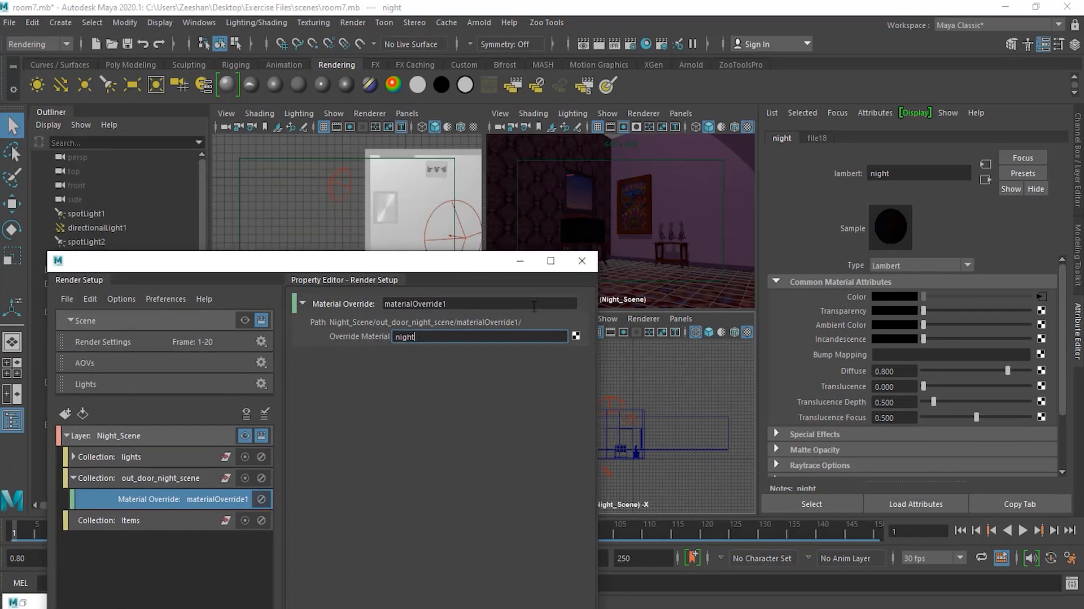
key("Return")
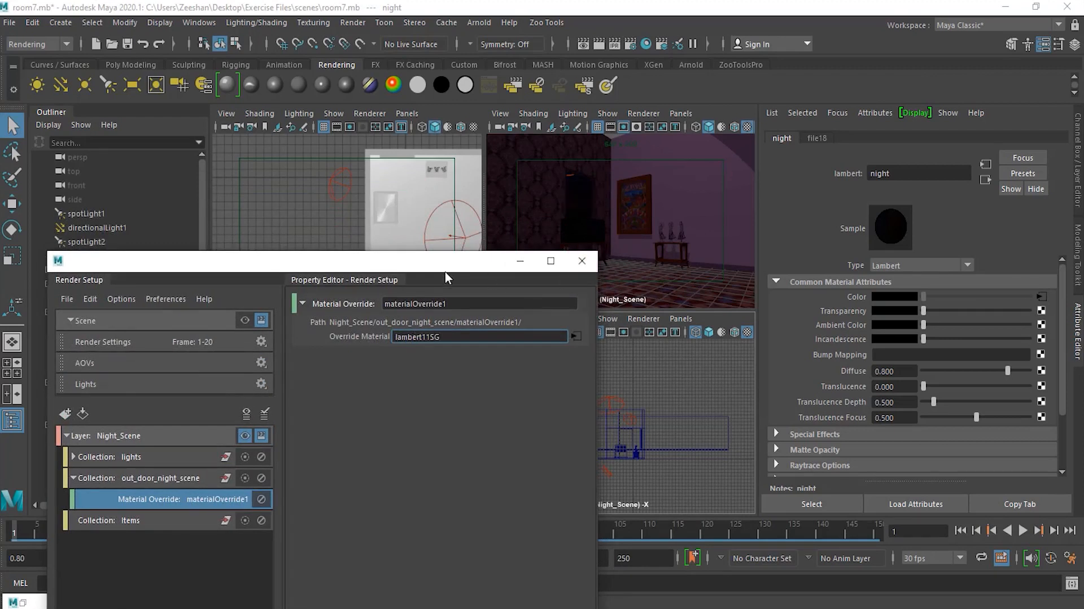
left_click_drag(438, 264, 329, 316)
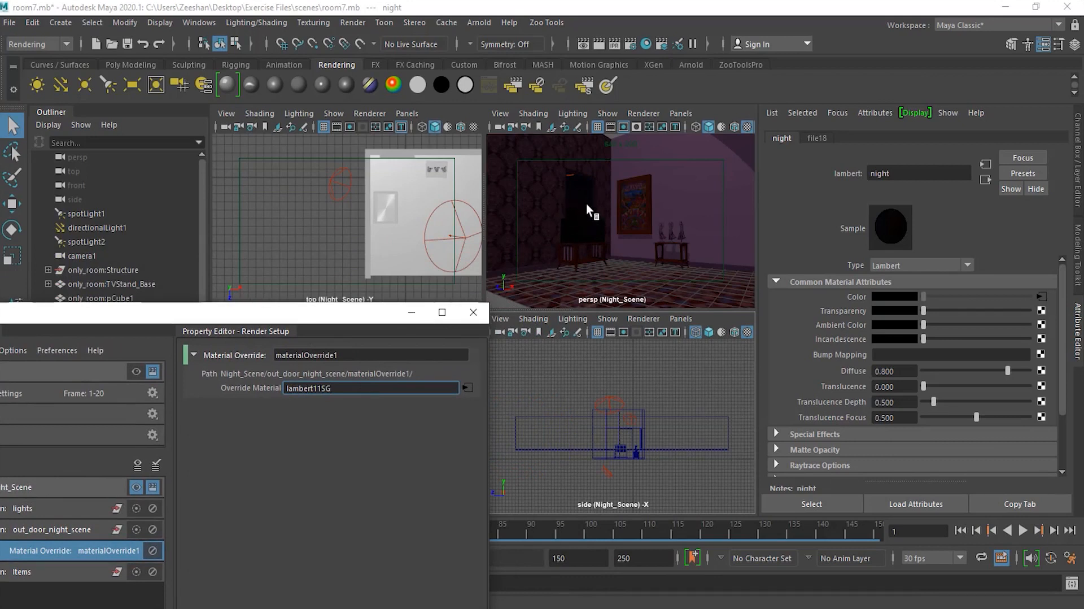
left_click_drag(339, 312, 418, 280)
Step: Review the lights and out_door_night_scene collections and the lights_lights intensity override, then collapse the Night_Scene layer
left_click(138, 477)
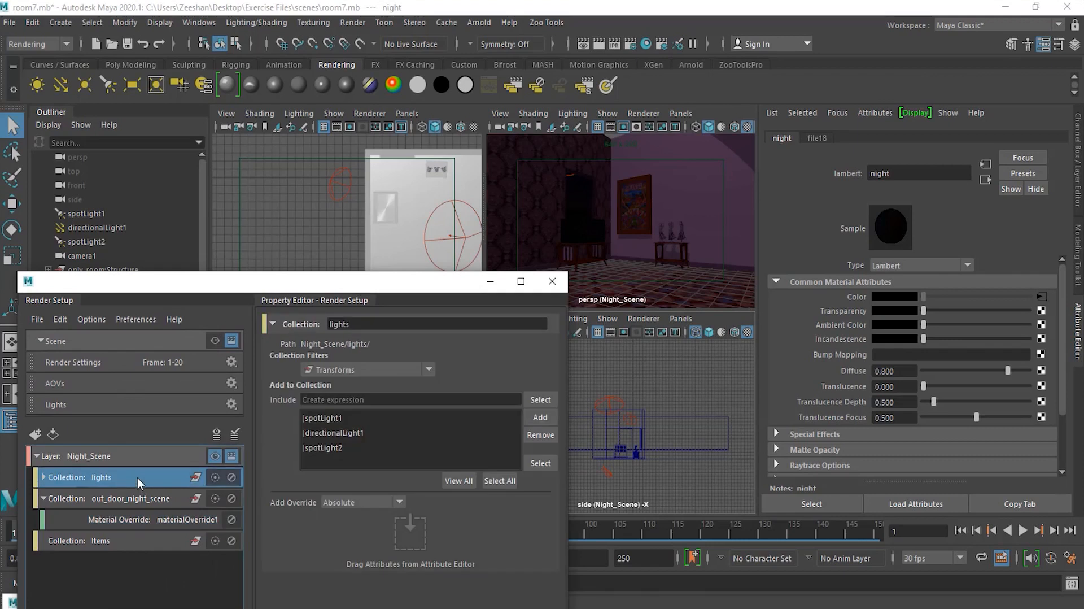
left_click(122, 502)
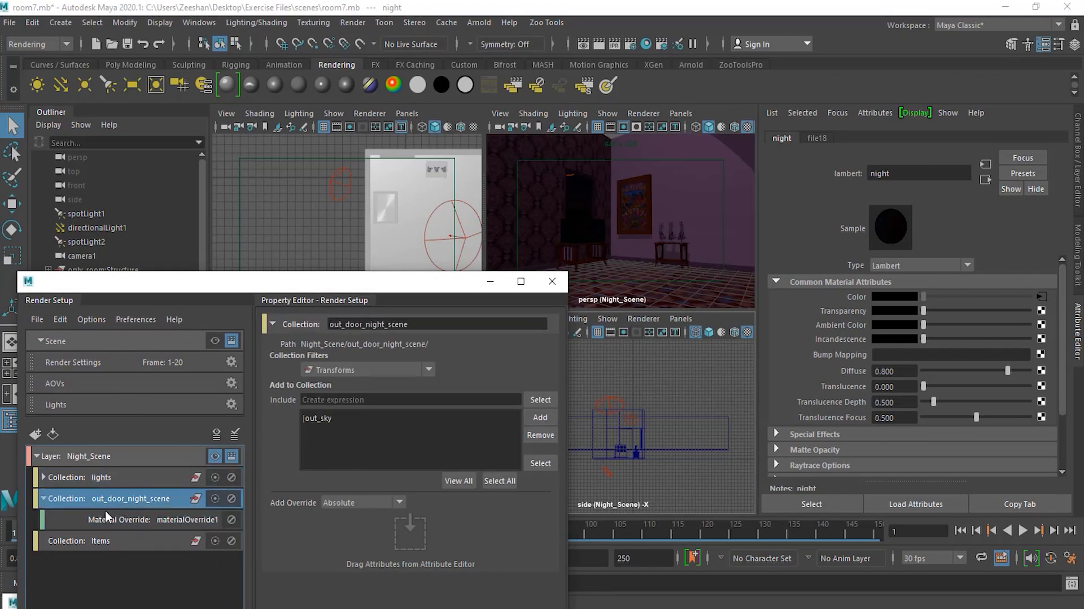
left_click(42, 498)
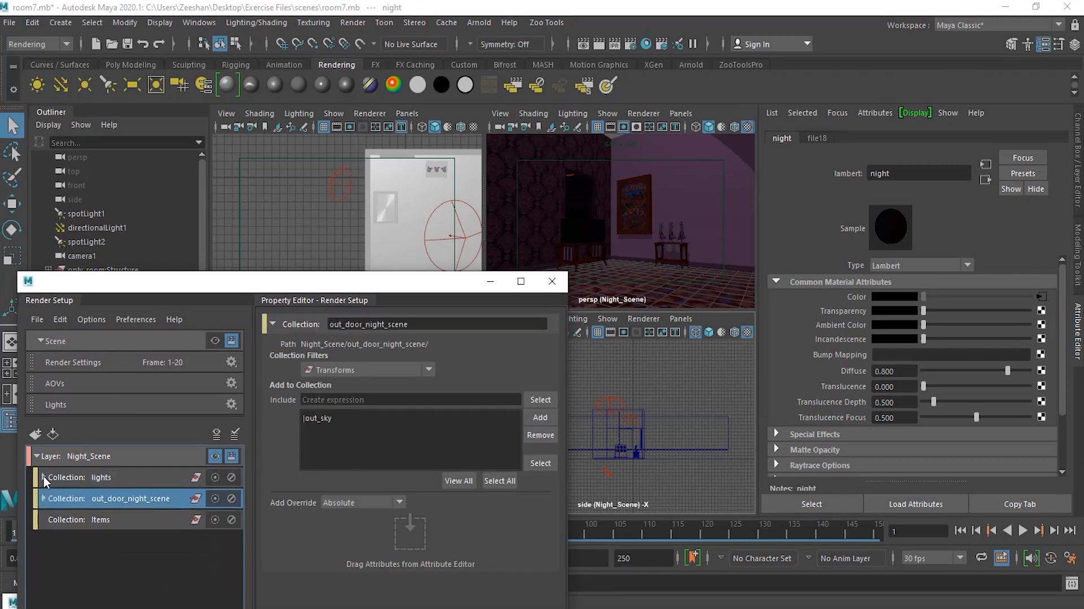
left_click(43, 476)
left_click(122, 499)
left_click(51, 498)
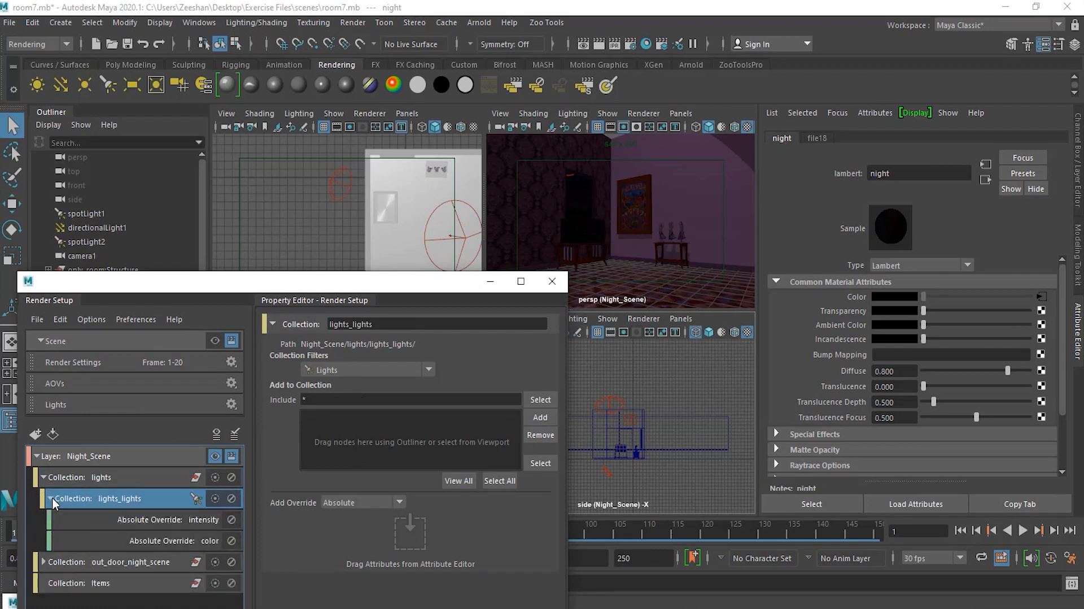
left_click(146, 518)
left_click_drag(424, 354, 423, 355)
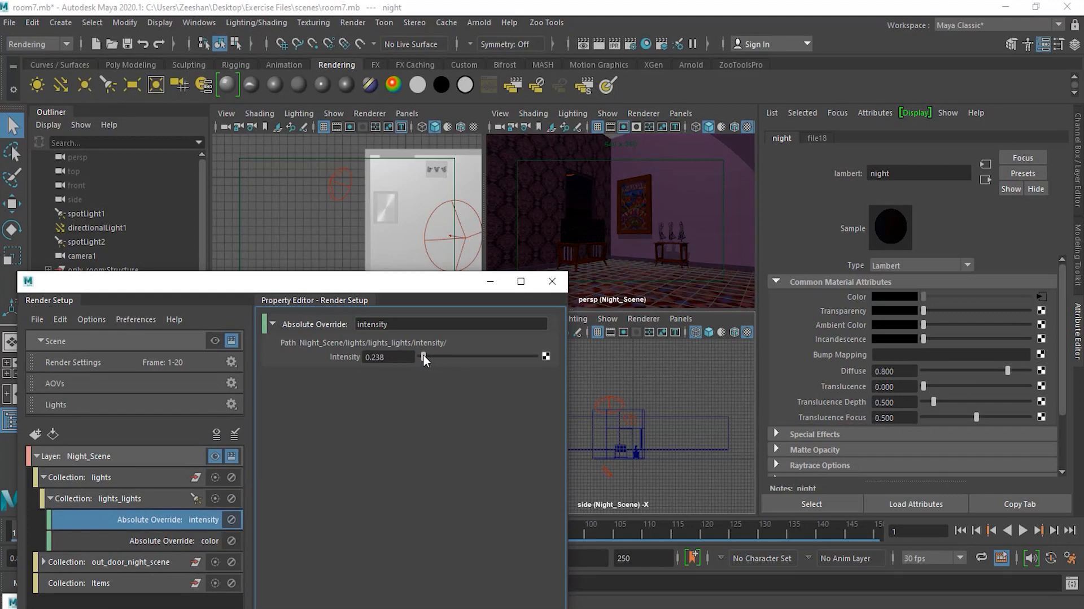
left_click(48, 497)
left_click(36, 456)
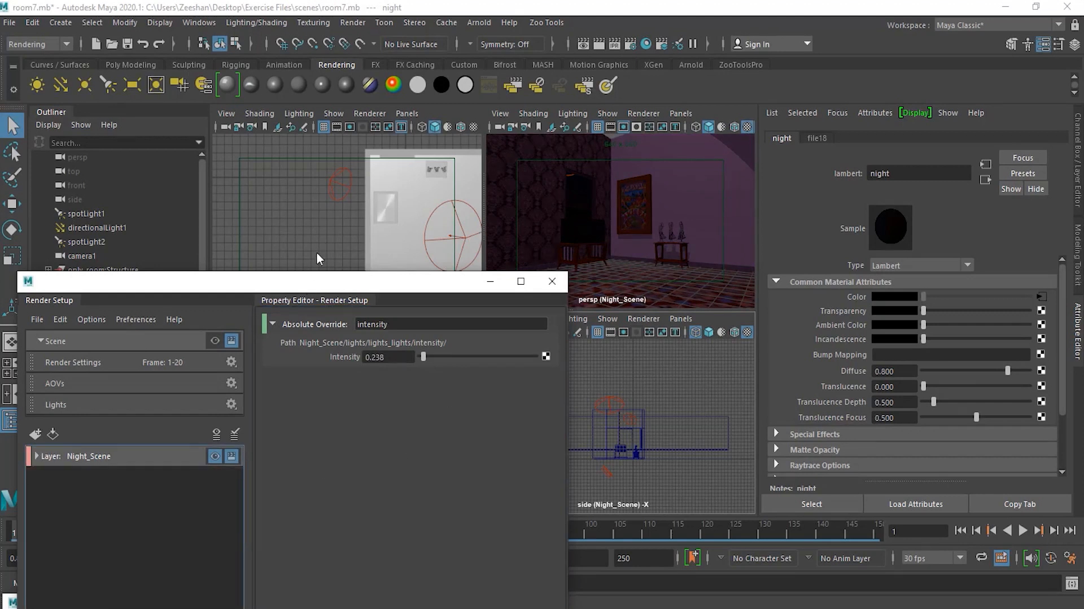
Step: Expand the Night_Scene layer with its collections collapsed, and compare the master Scene with Night_Scene by switching the visible layer
left_click_drag(316, 281, 307, 140)
left_click(26, 314)
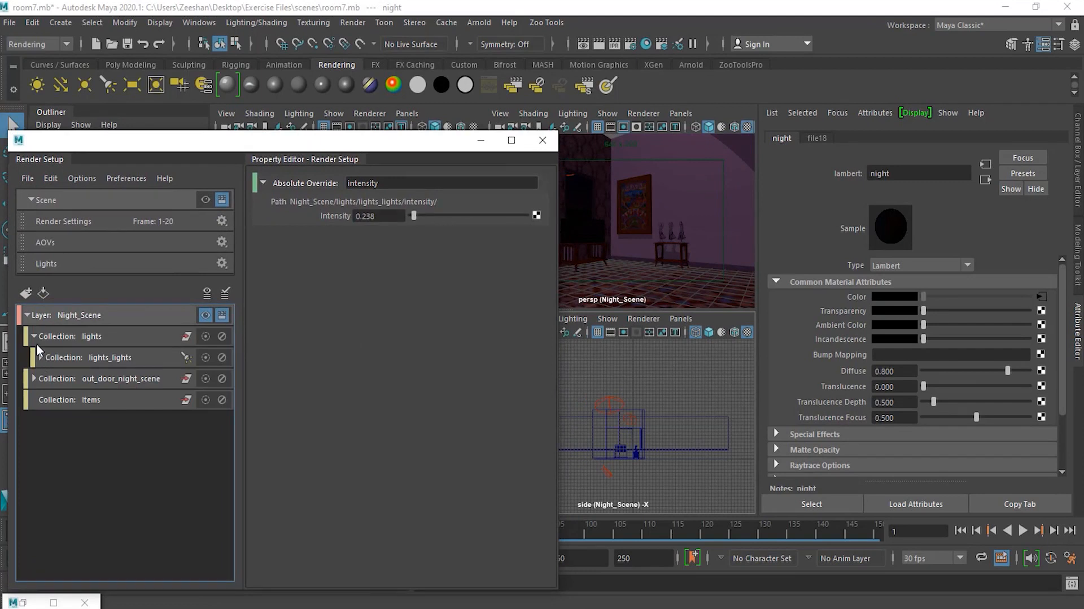
left_click(35, 336)
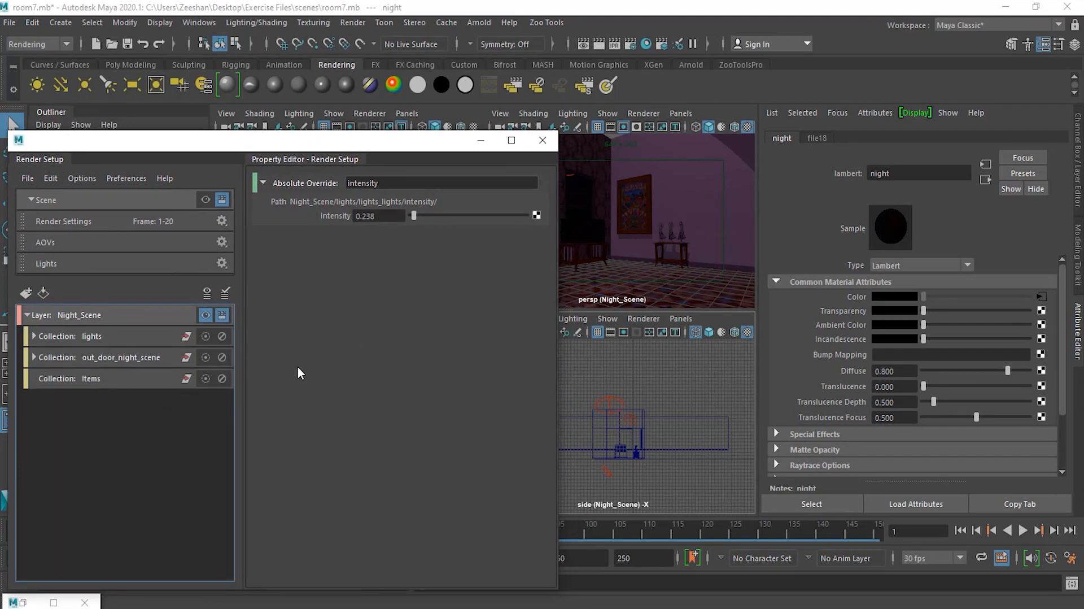
left_click_drag(308, 144, 363, 122)
left_click(1074, 165)
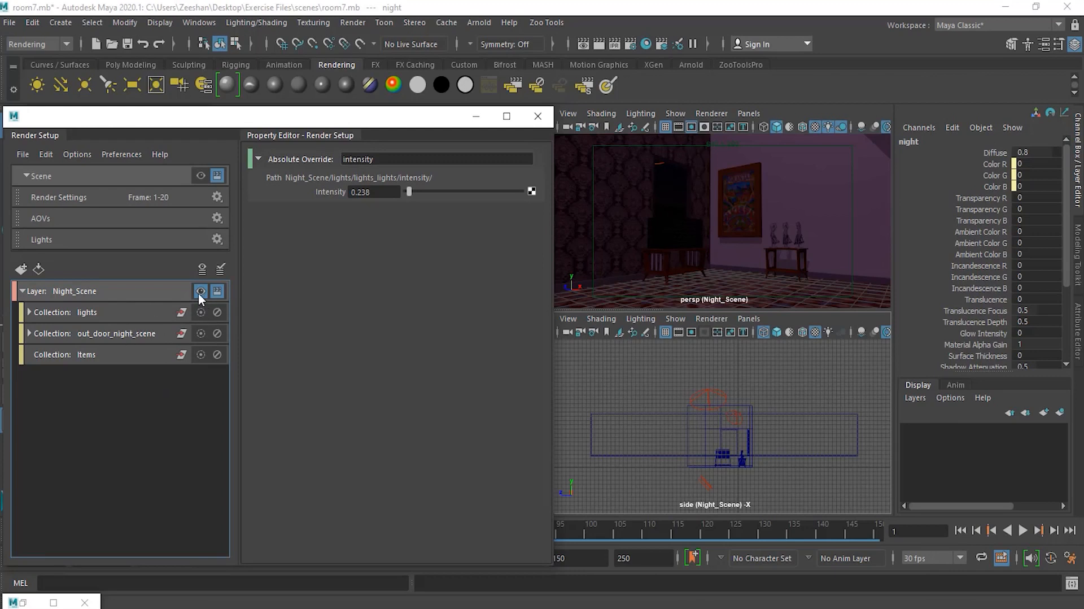
left_click(201, 175)
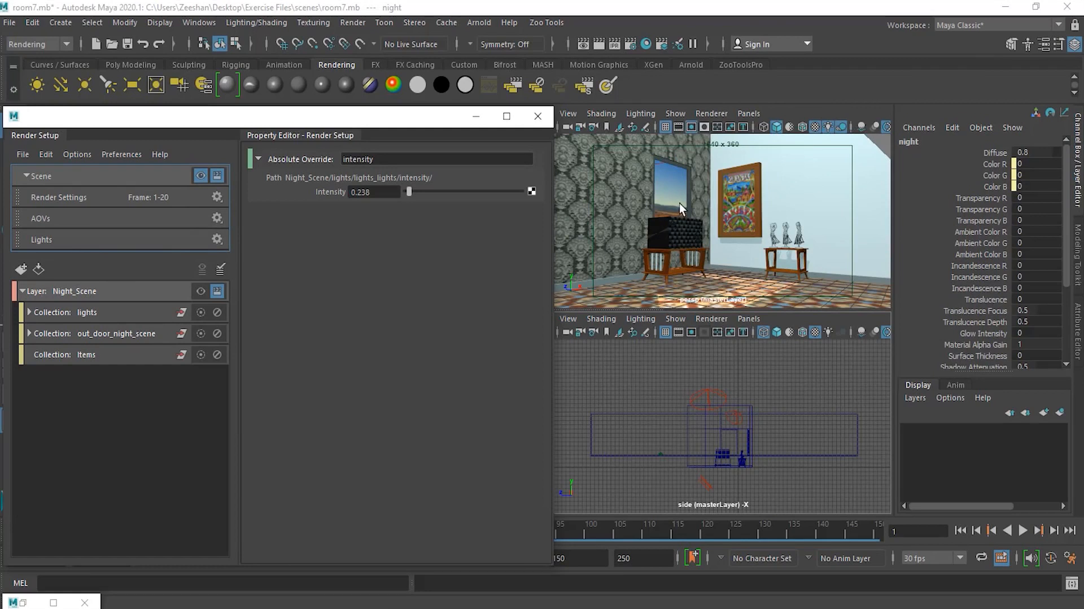
left_click(201, 291)
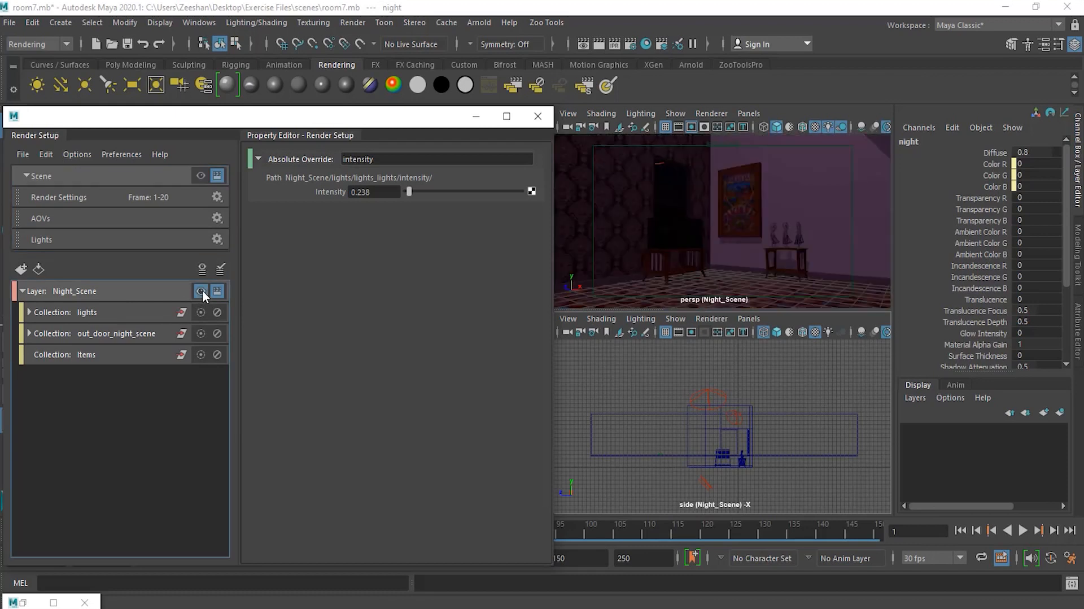
Step: Put the Render Setup away, restore the Render View, and render the Night_Scene layer with Maya Software
left_click(476, 116)
left_click(130, 601)
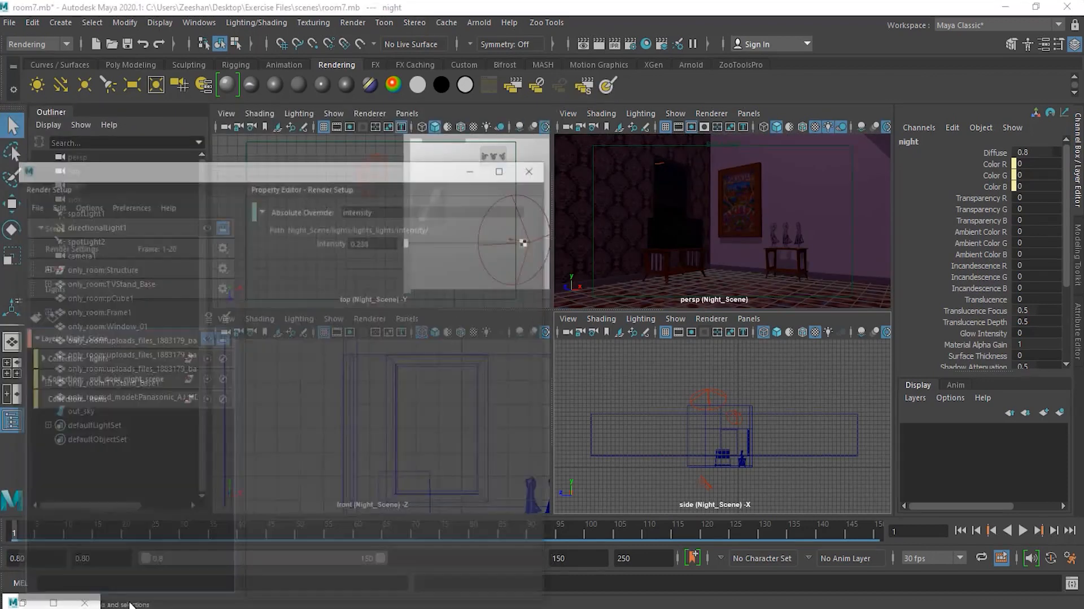
left_click(536, 116)
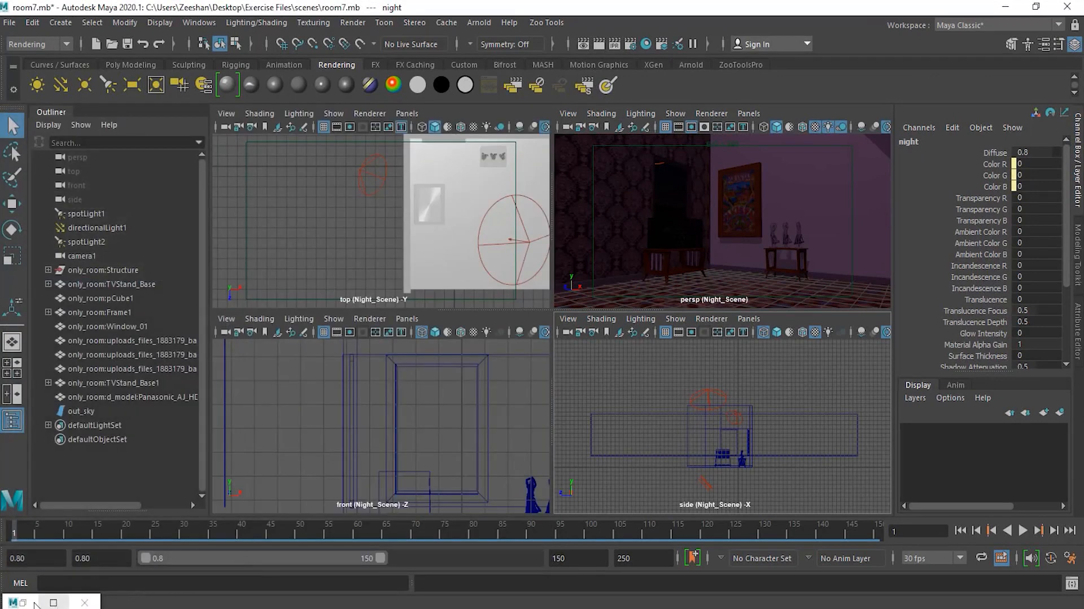
left_click(23, 602)
left_click_drag(269, 124, 349, 142)
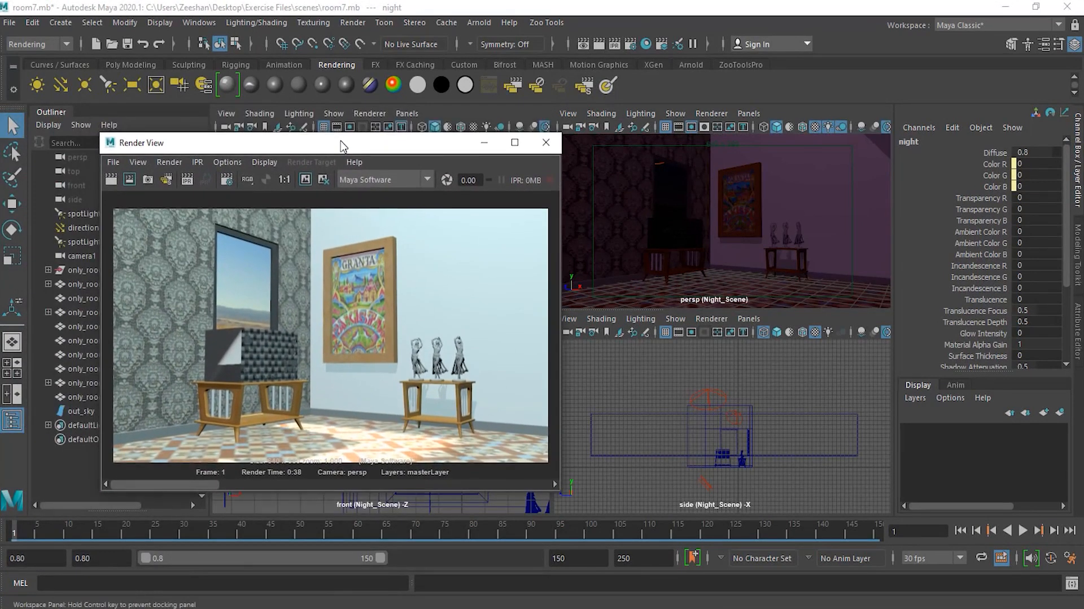
left_click(112, 180)
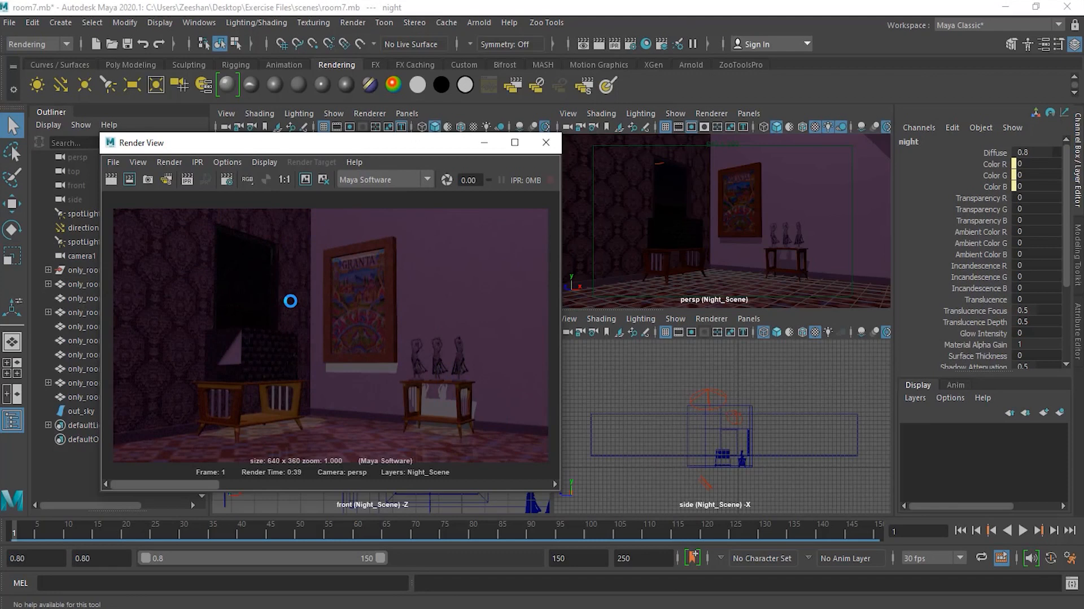
Step: Keep the Night_Scene render in the Render View and compare it with the stored masterLayer render
left_click(306, 180)
left_click_drag(174, 486, 302, 485)
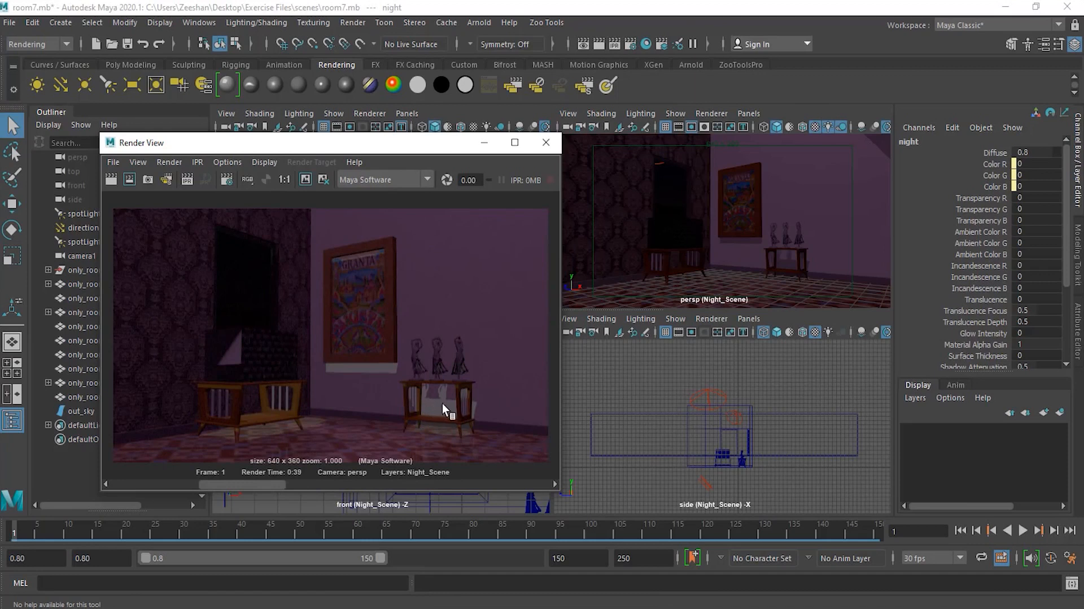
left_click_drag(279, 482, 325, 482)
left_click_drag(269, 485, 317, 488)
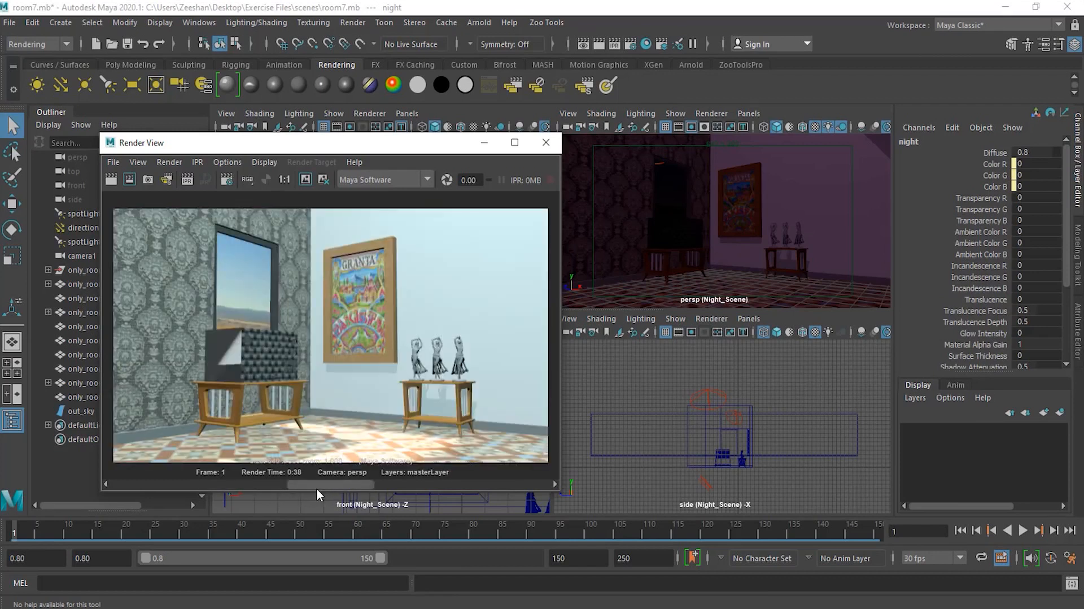